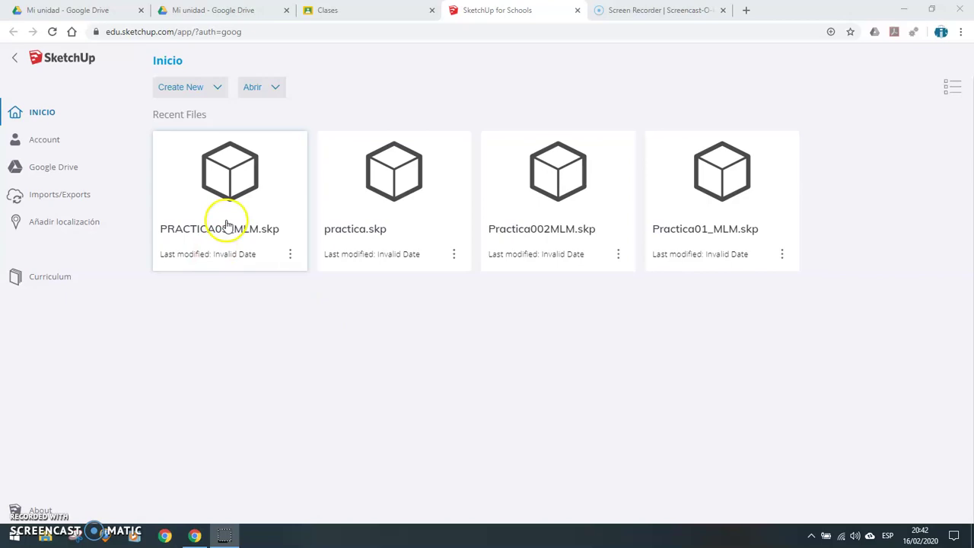
Start a new model from the Plantilla simple – Milímetros template
click(220, 95)
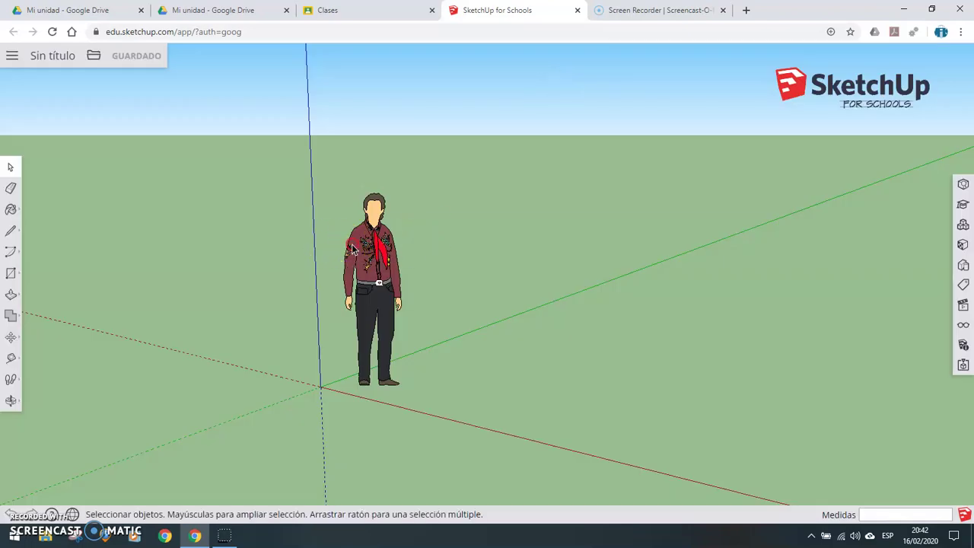
Hide the default standing scale figure with Ocultar
right_click(354, 197)
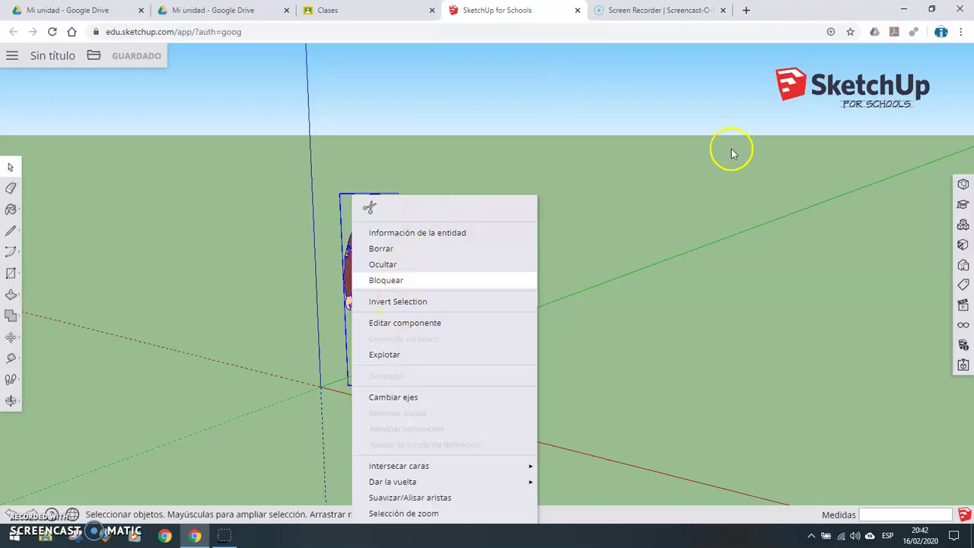
click(392, 267)
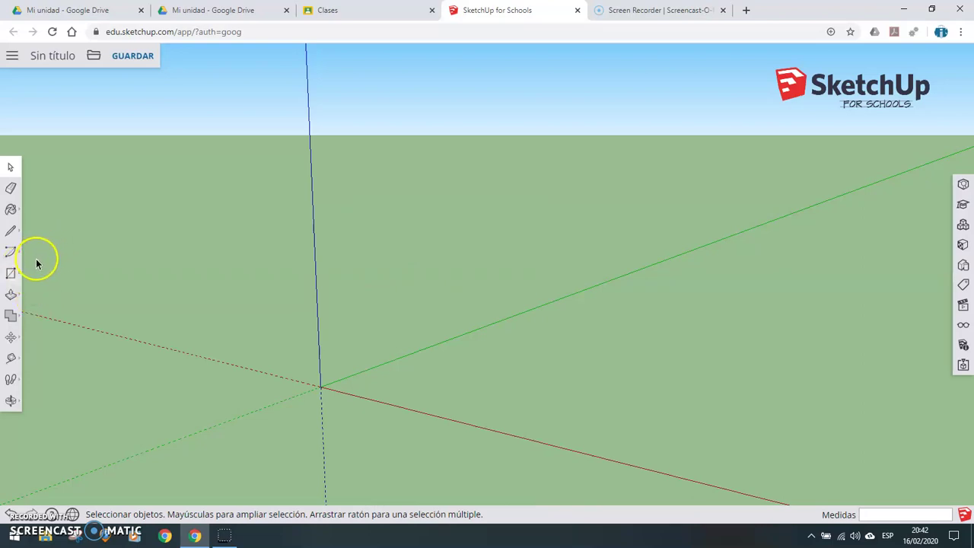
Draw a 140 by 240 rectangle starting at the origin
click(11, 272)
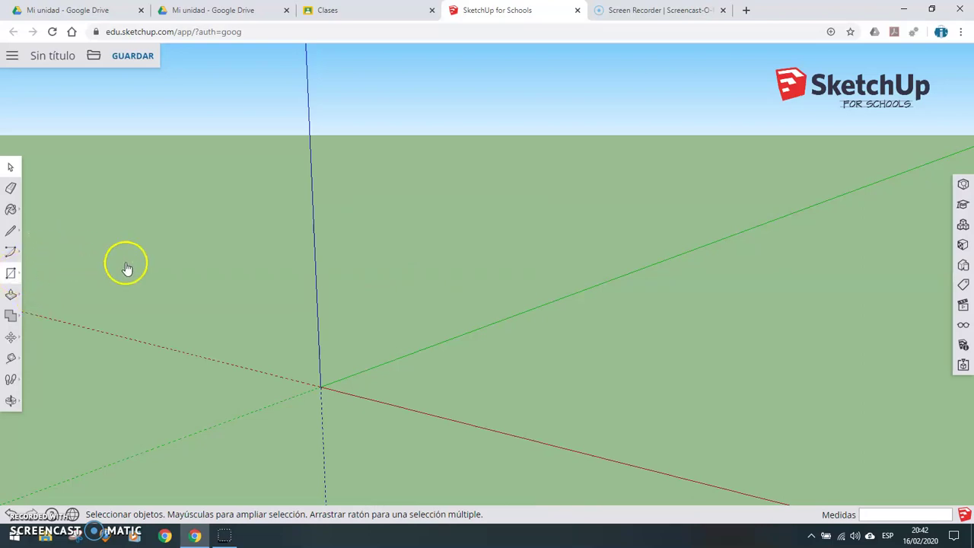
click(321, 385)
text(140,240)
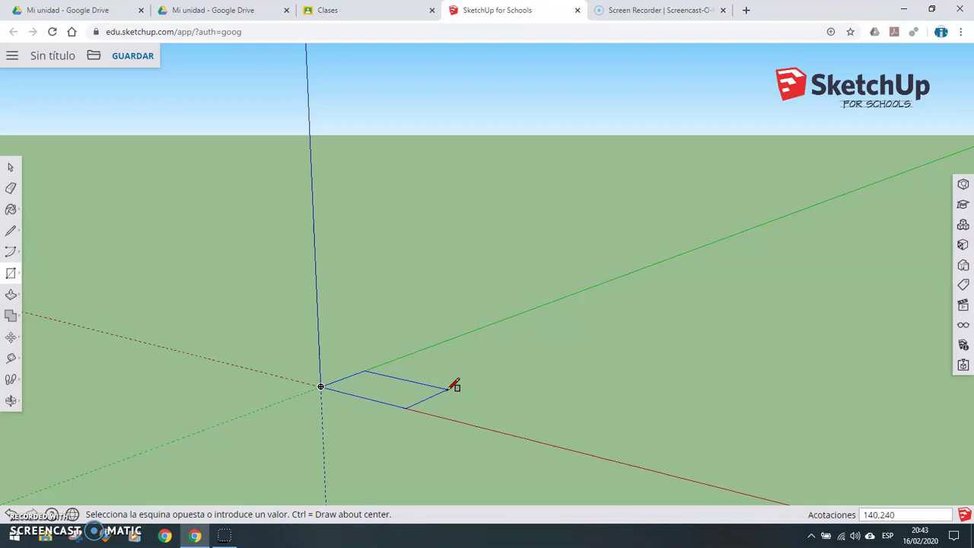
key(Return)
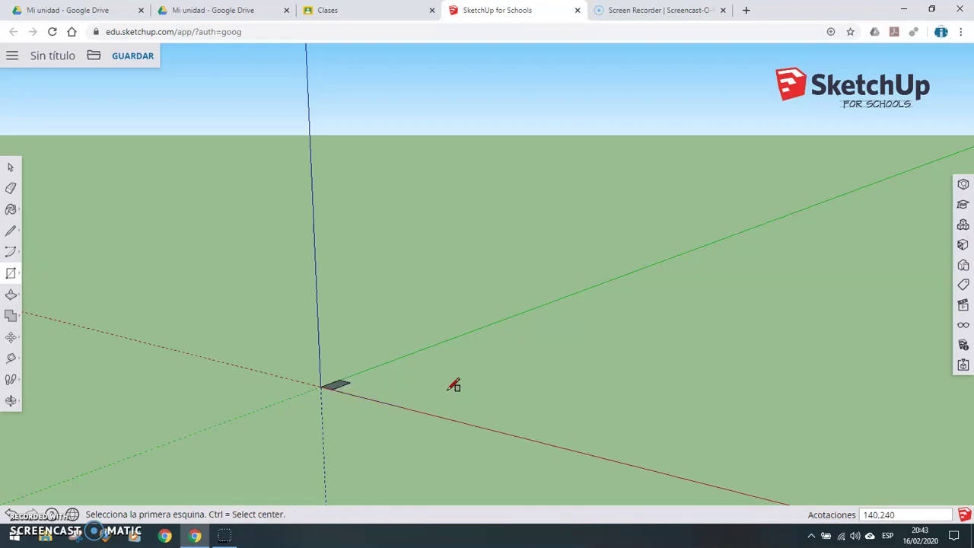
middle_drag(85, 436, 493, 382)
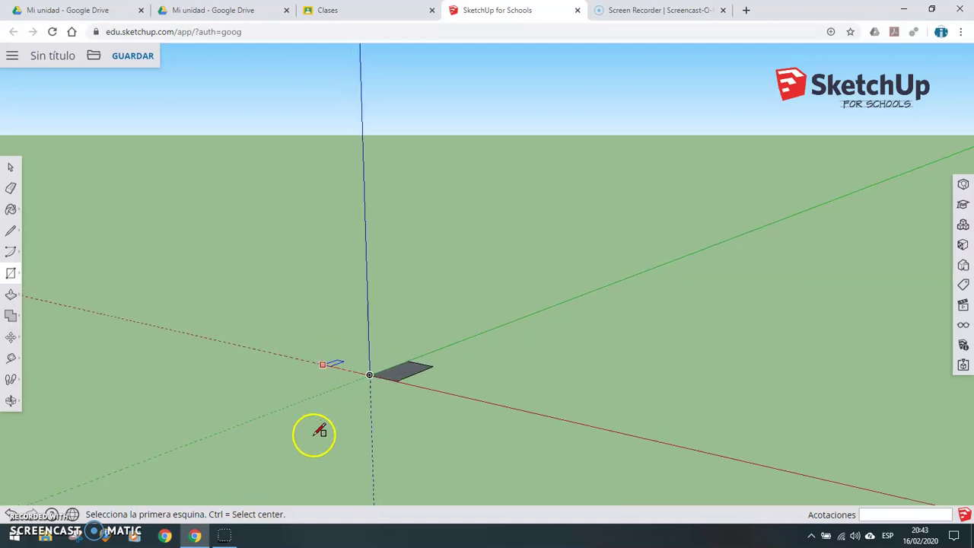
scroll(498, 376, up, 1)
scroll(512, 347, up, 1)
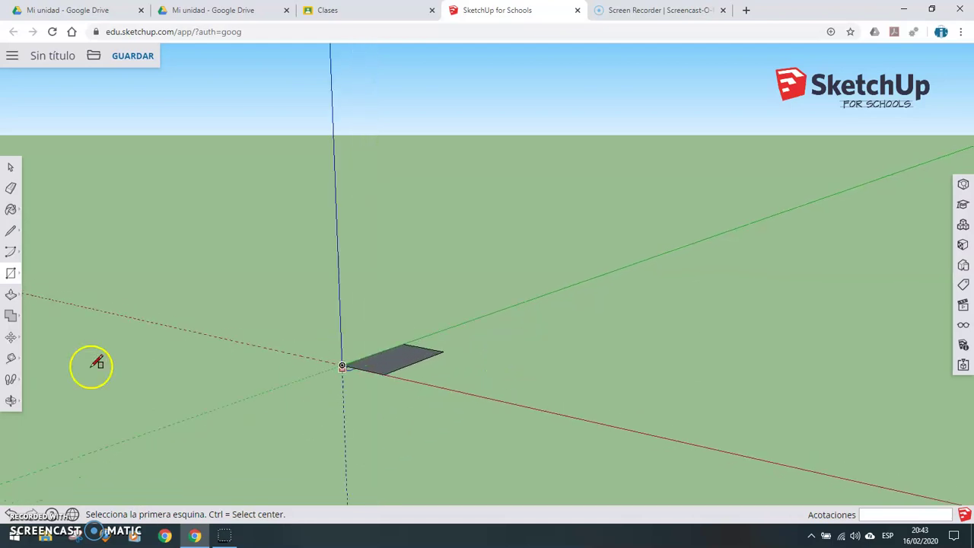
Push/Pull the rectangle up 20 mm into the base slab
click(11, 297)
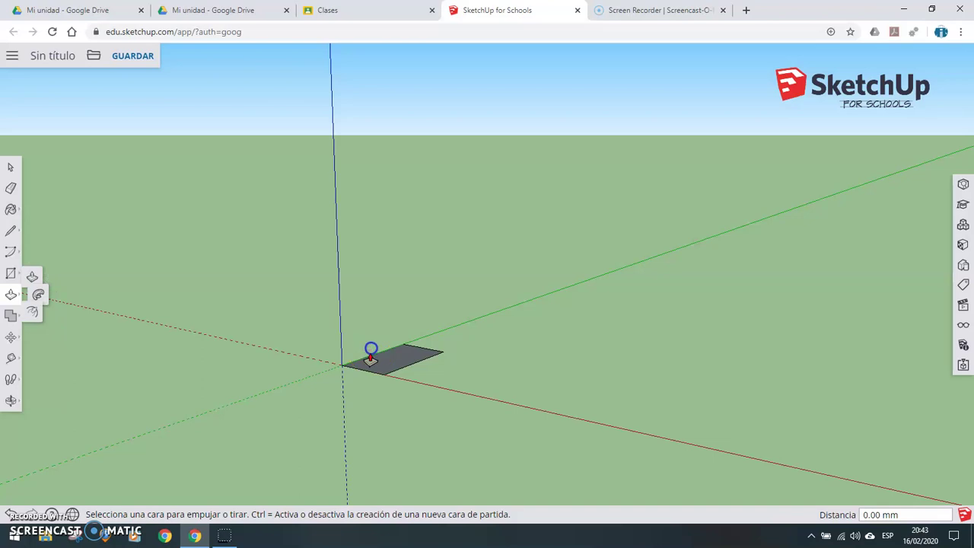
drag(376, 354, 335, 334)
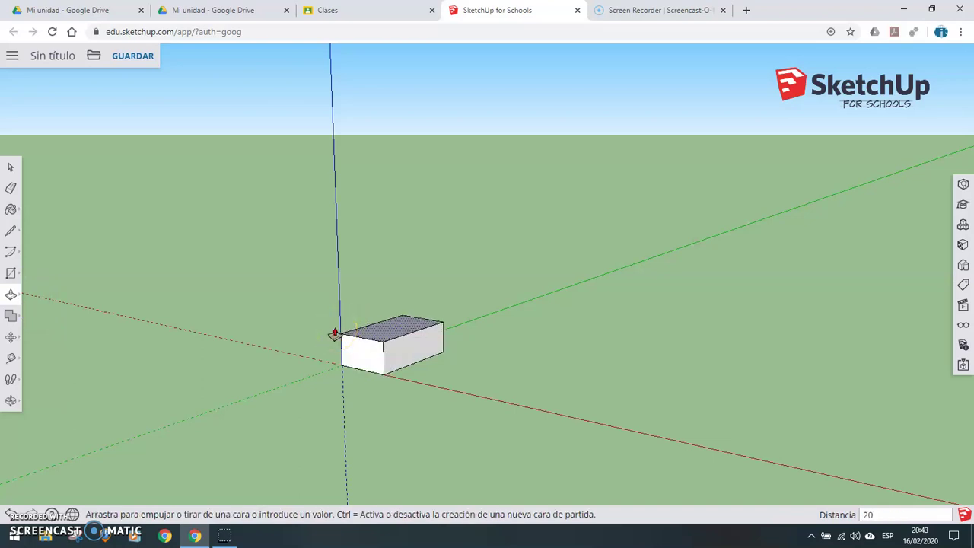
key(Return)
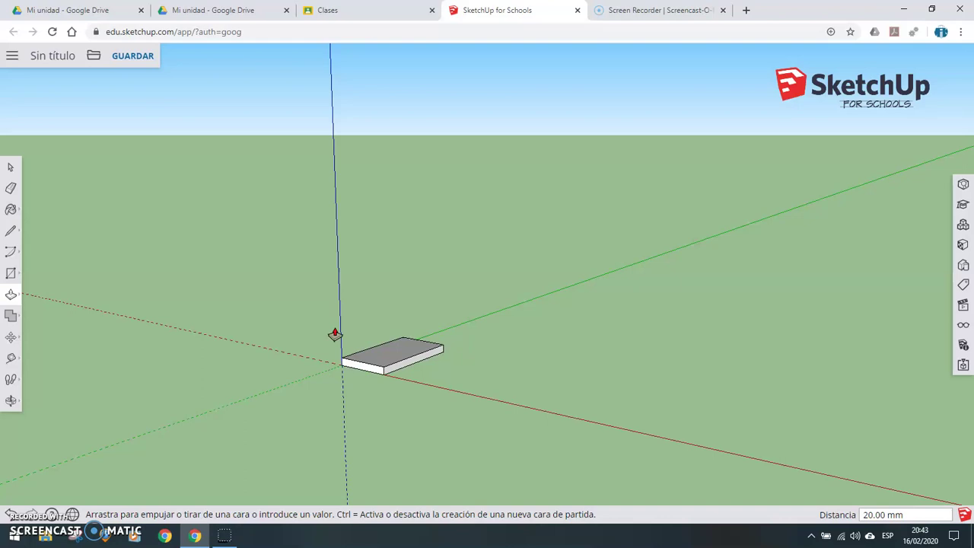
scroll(188, 400, up, 1)
scroll(209, 386, up, 1)
scroll(475, 323, up, 1)
scroll(477, 317, up, 1)
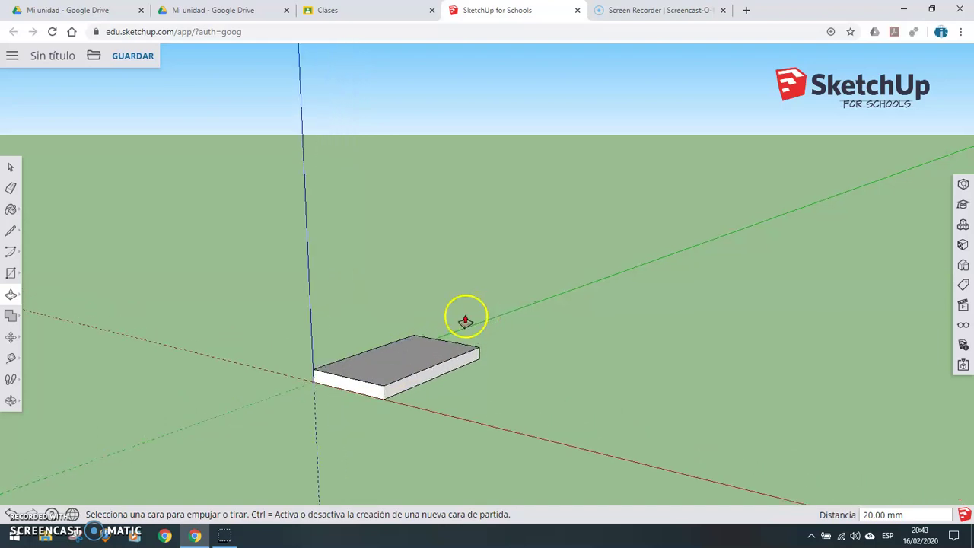
click(12, 167)
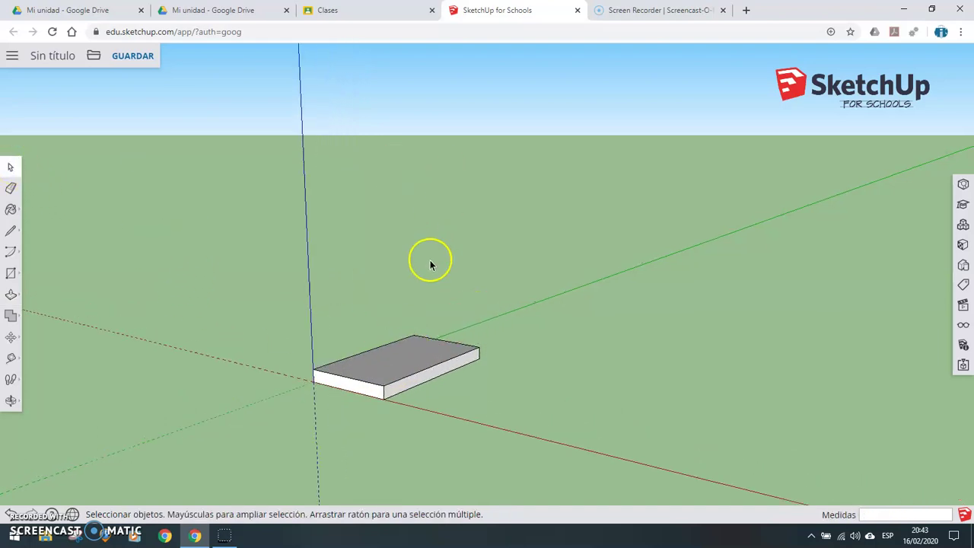
Select the entire slab and make it a component named 01_Base
triple_click(393, 362)
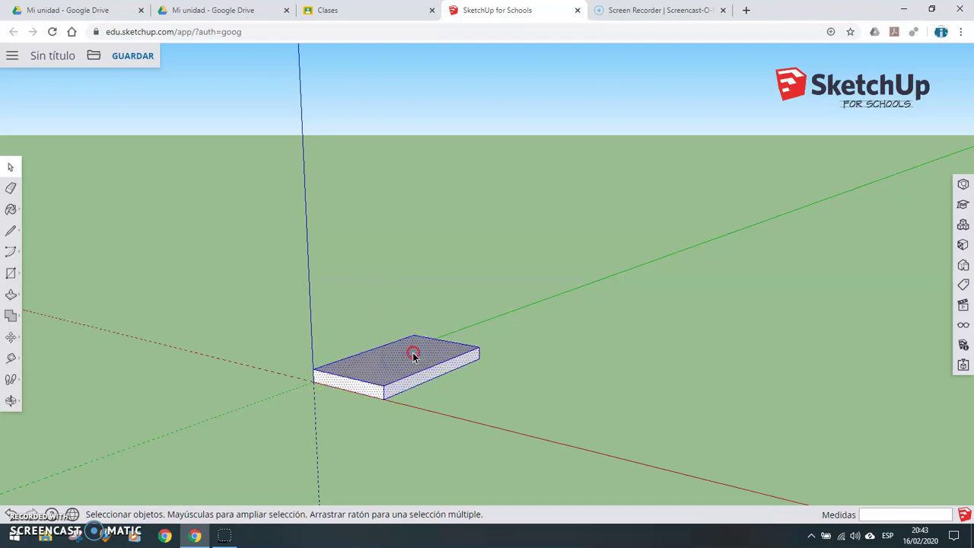
right_click(413, 352)
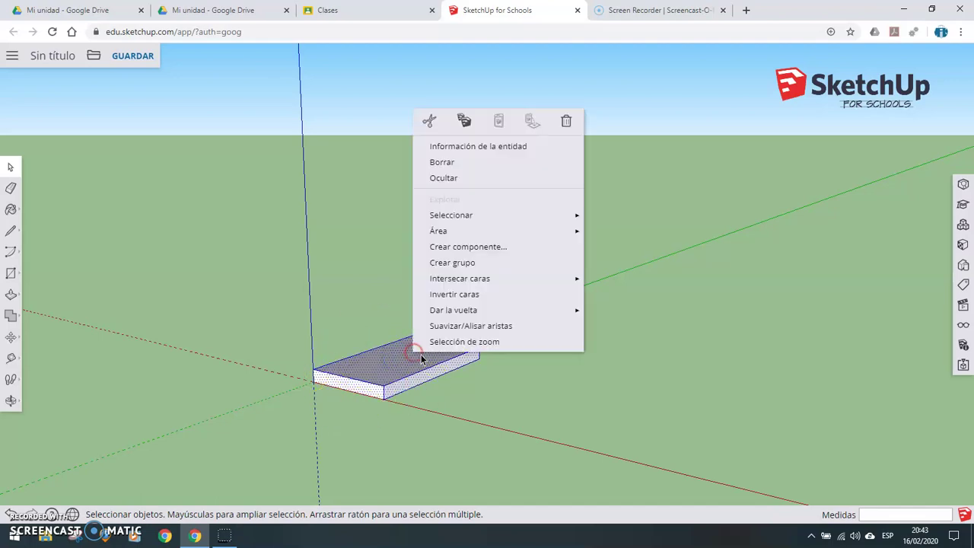
click(473, 251)
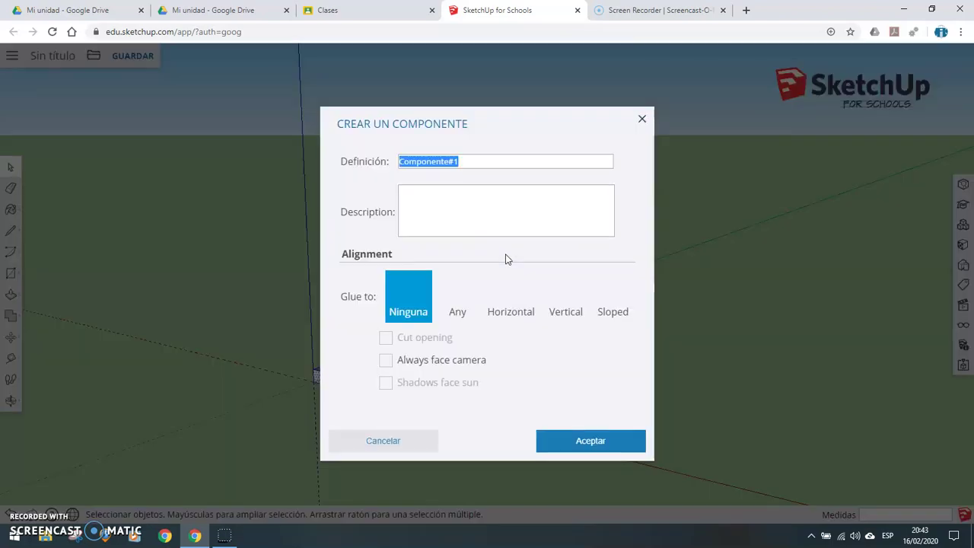
key(BackSpace)
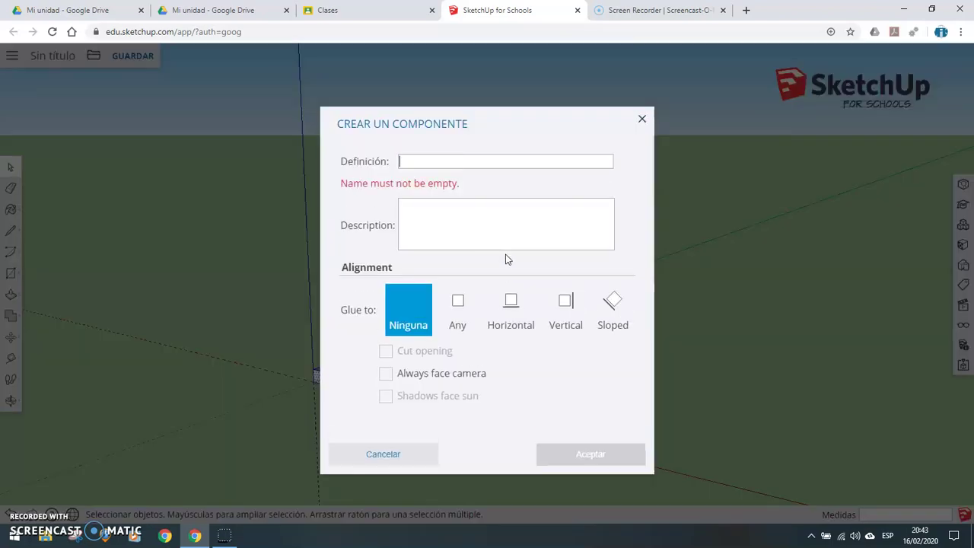
text(01_Base)
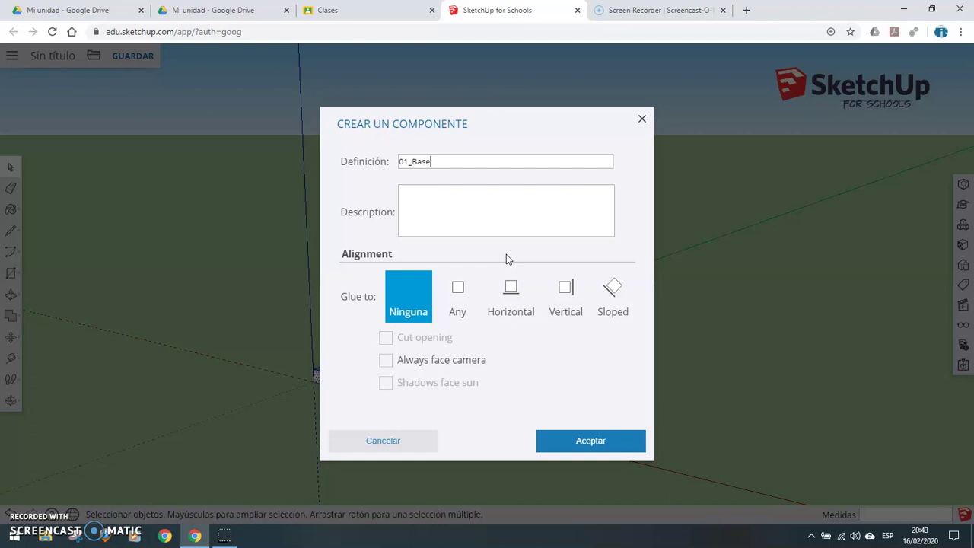
click(443, 220)
click(598, 442)
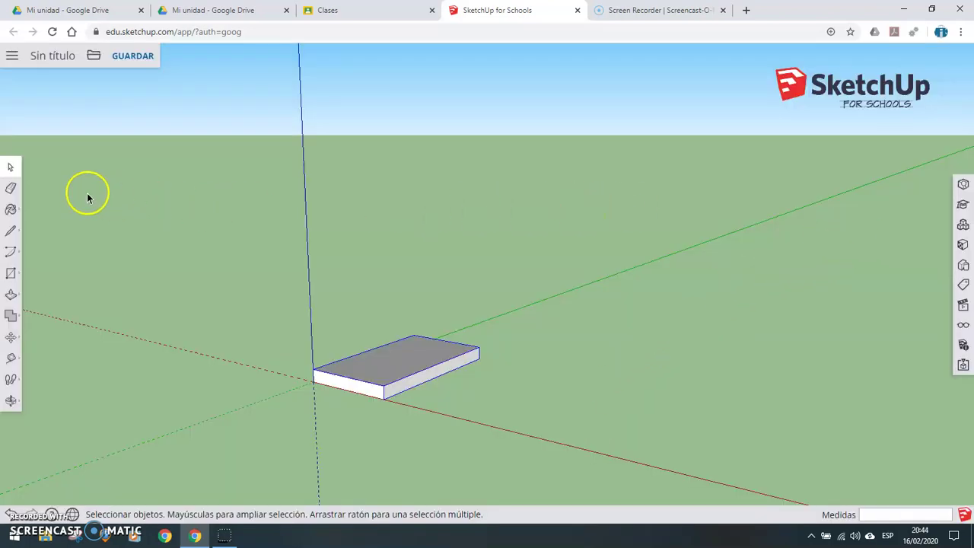
Paint the slab with the Madera material Chapa de madera 02
click(13, 208)
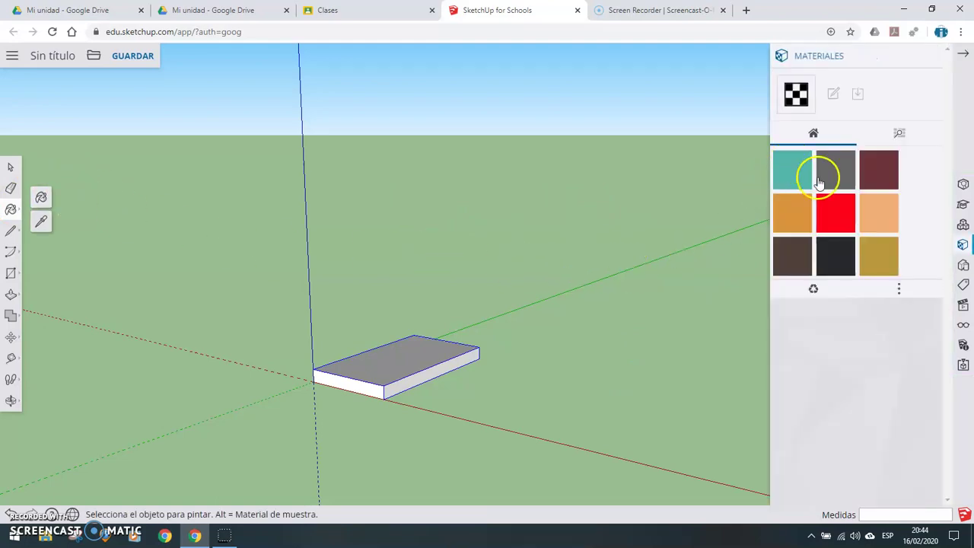
click(899, 135)
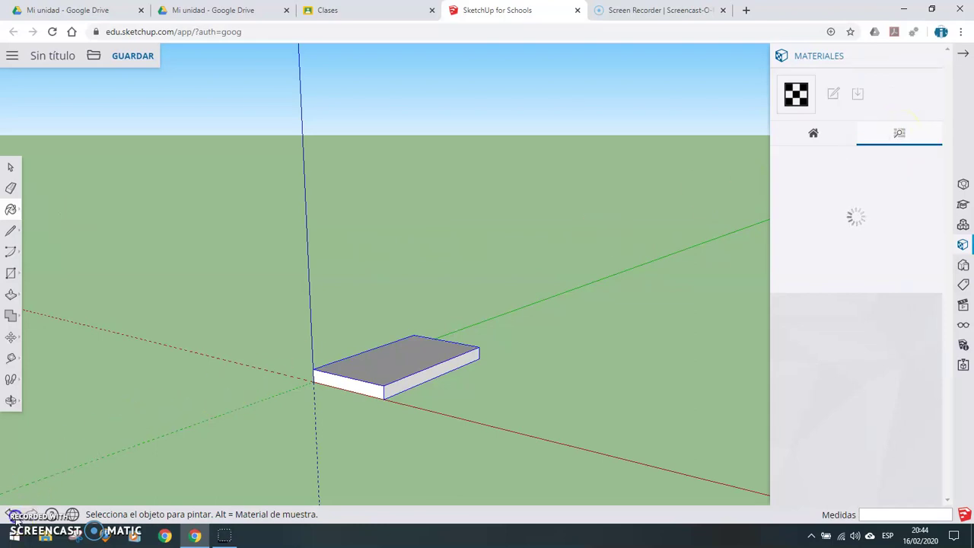
scroll(827, 252, down, 2)
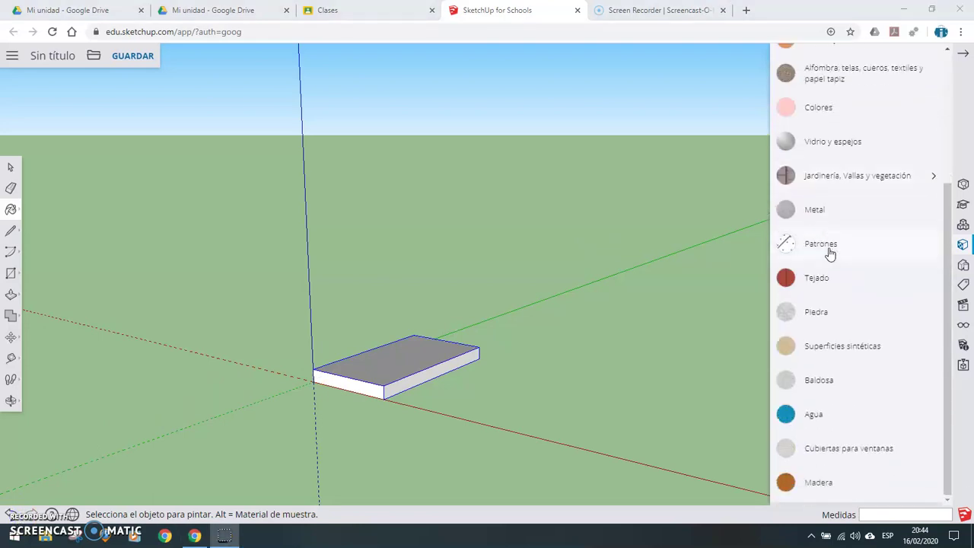
click(827, 485)
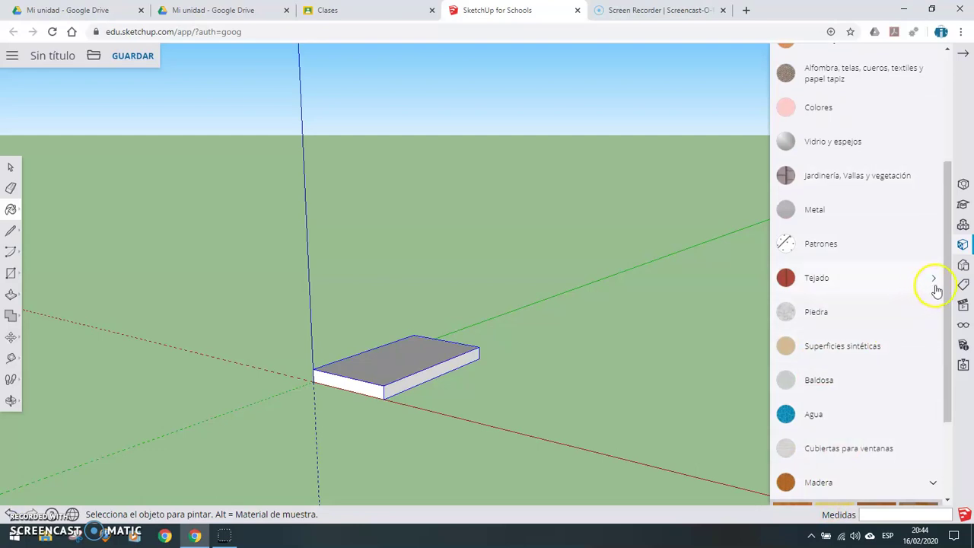
drag(948, 290, 938, 394)
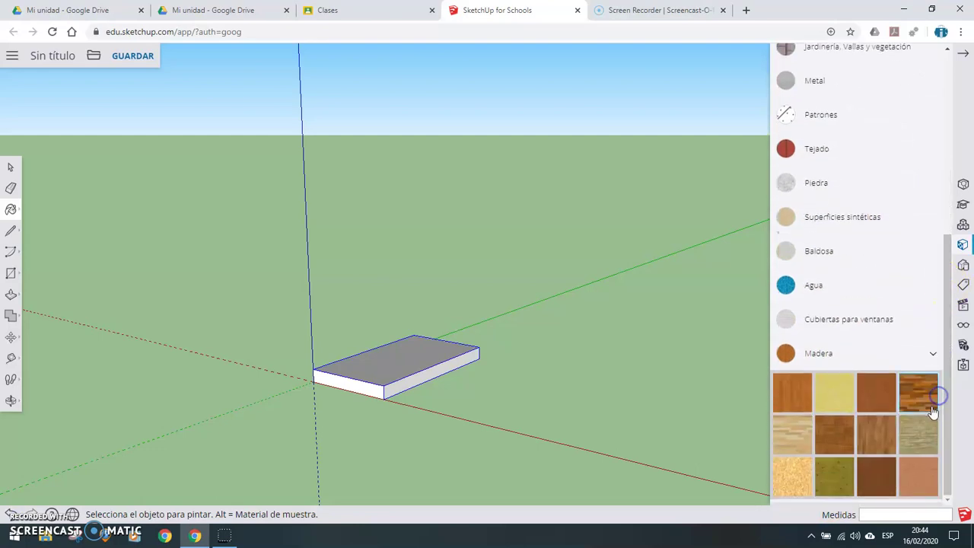
scroll(913, 476, up, 1)
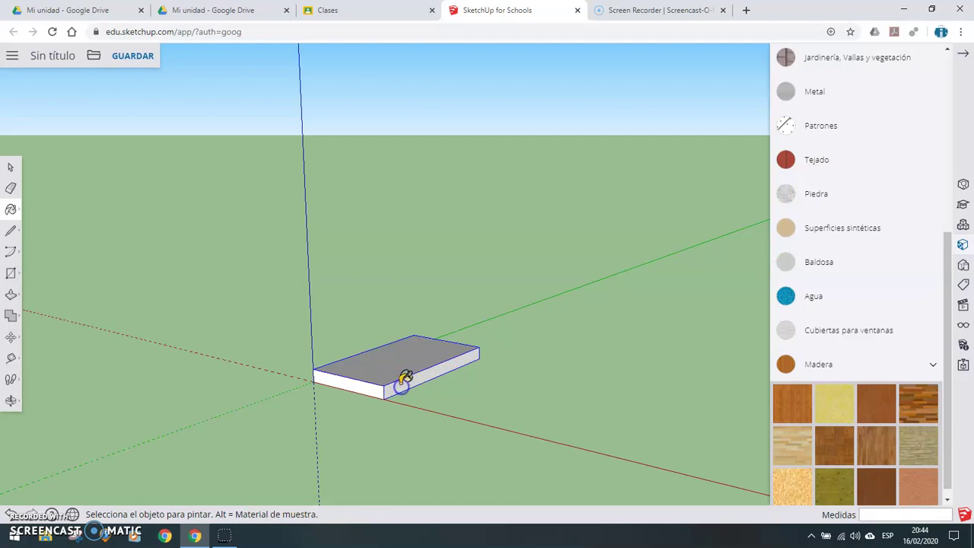
click(332, 372)
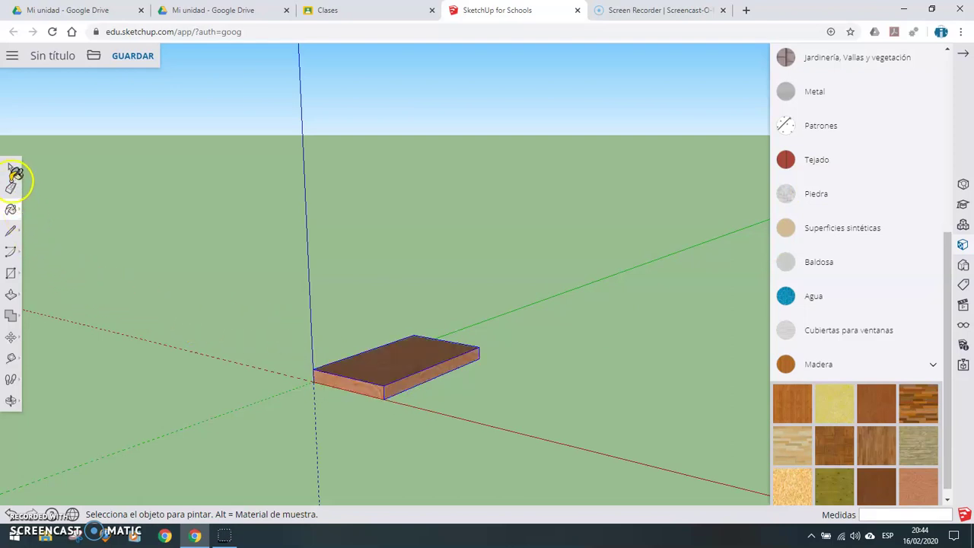
scroll(839, 154, up, 5)
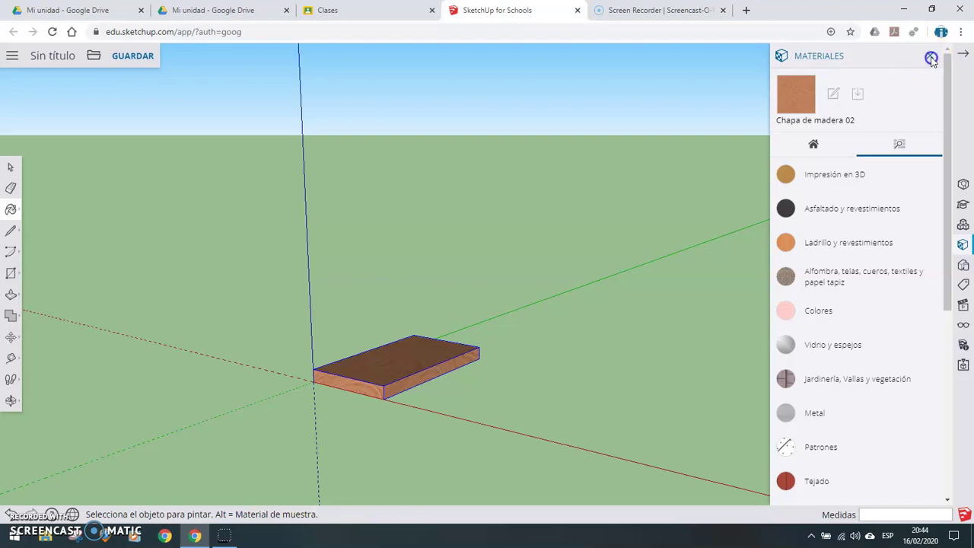
click(963, 54)
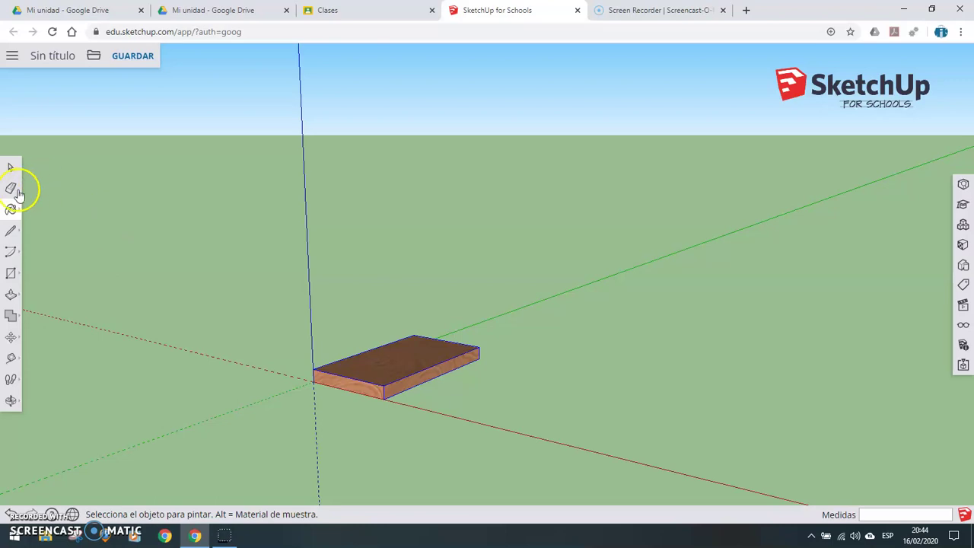
Draw a thin rectangle strip along the base's top back edge
click(13, 255)
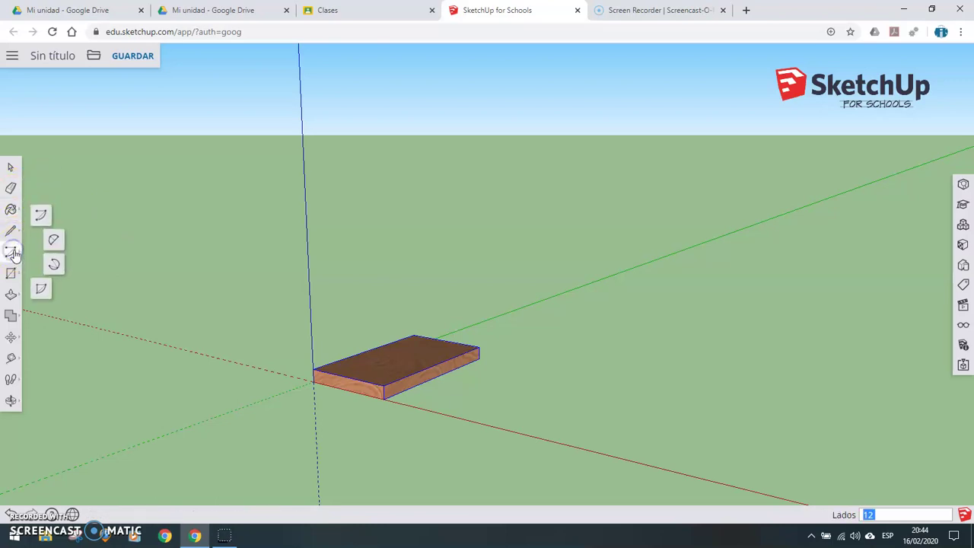
click(20, 272)
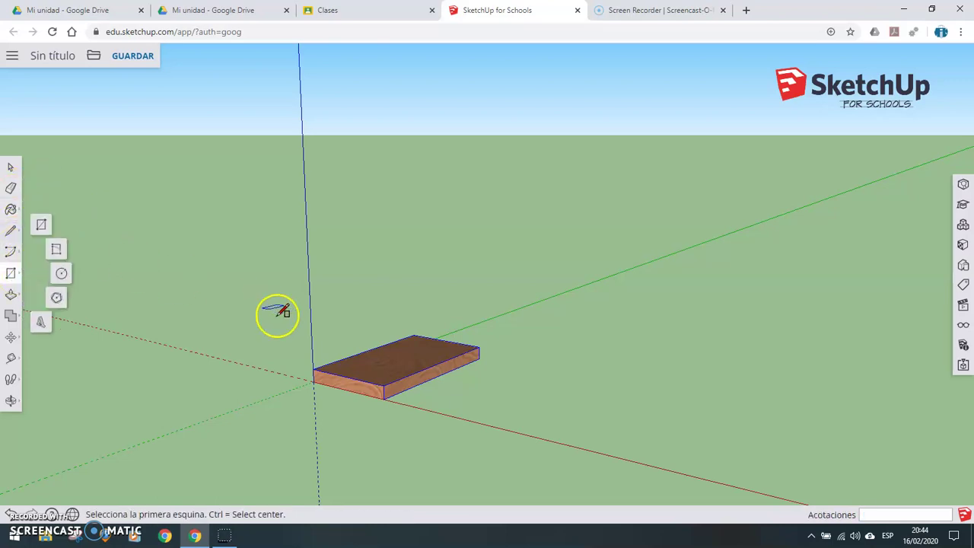
scroll(415, 325, up, 2)
scroll(414, 324, up, 1)
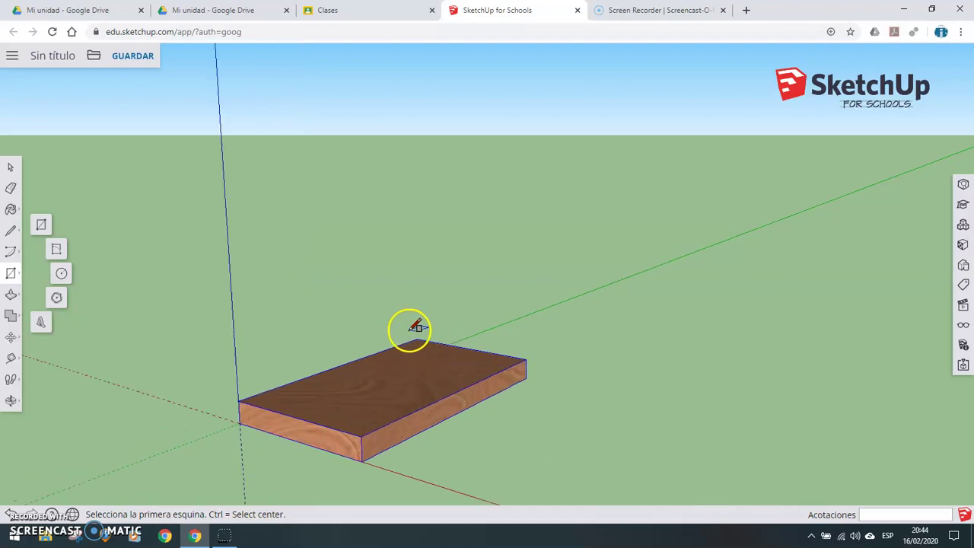
click(417, 338)
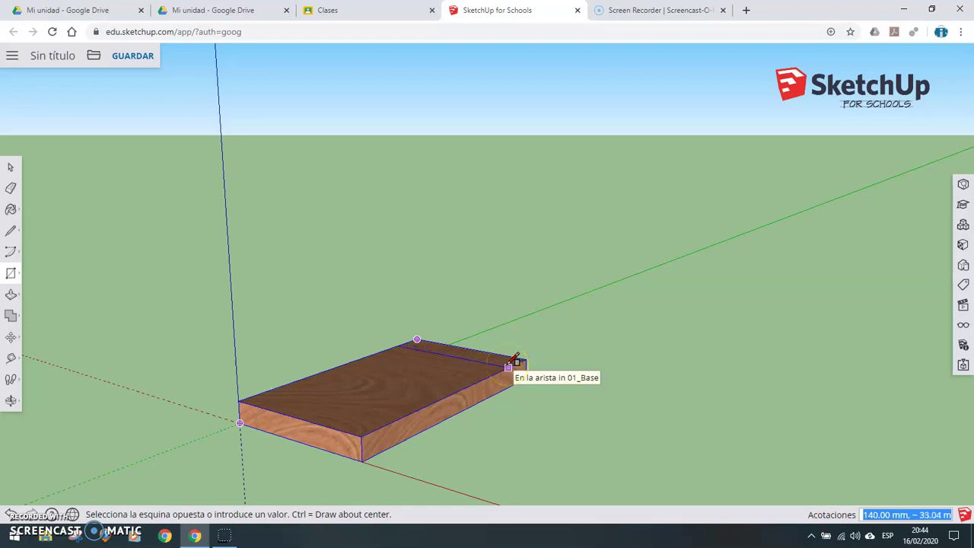
text(140,20)
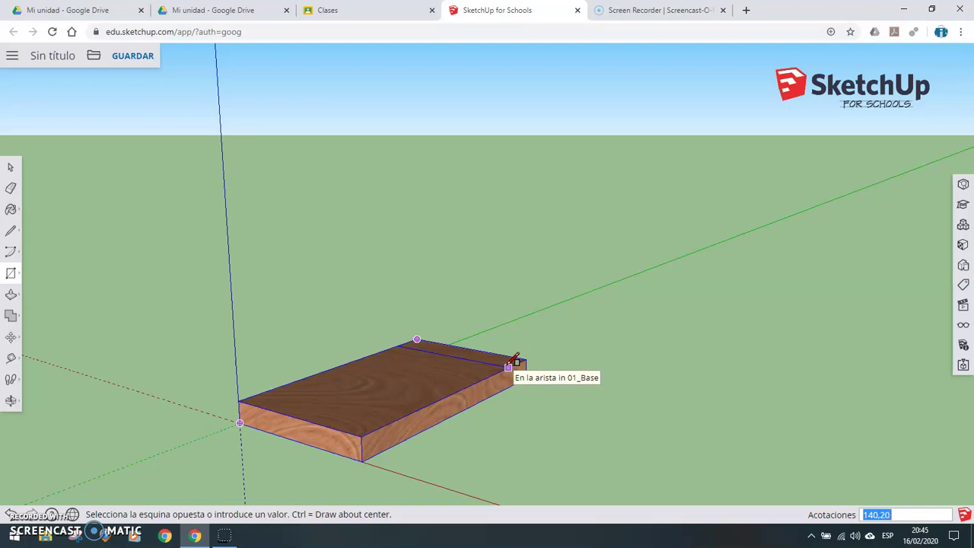
click(509, 364)
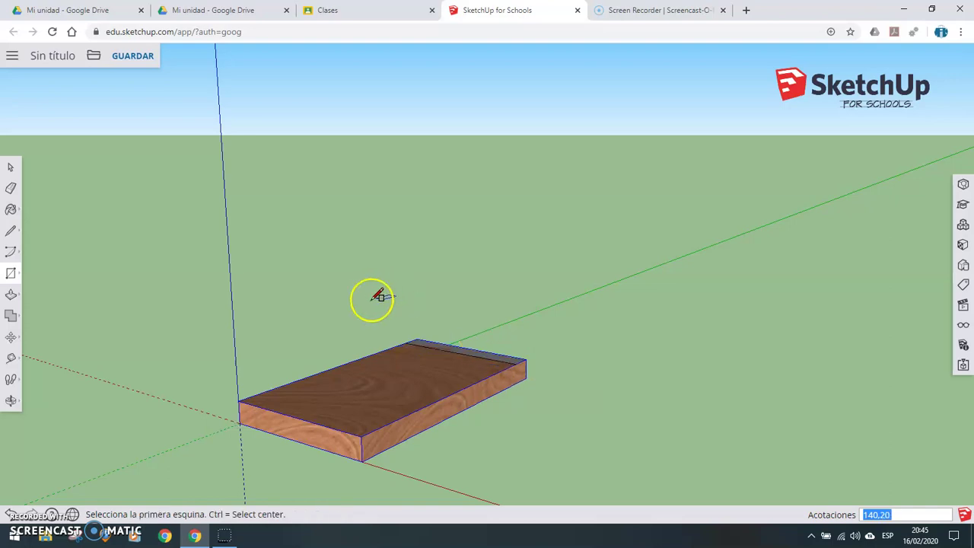
Push/Pull the strip up 300 mm into a back wall
click(10, 297)
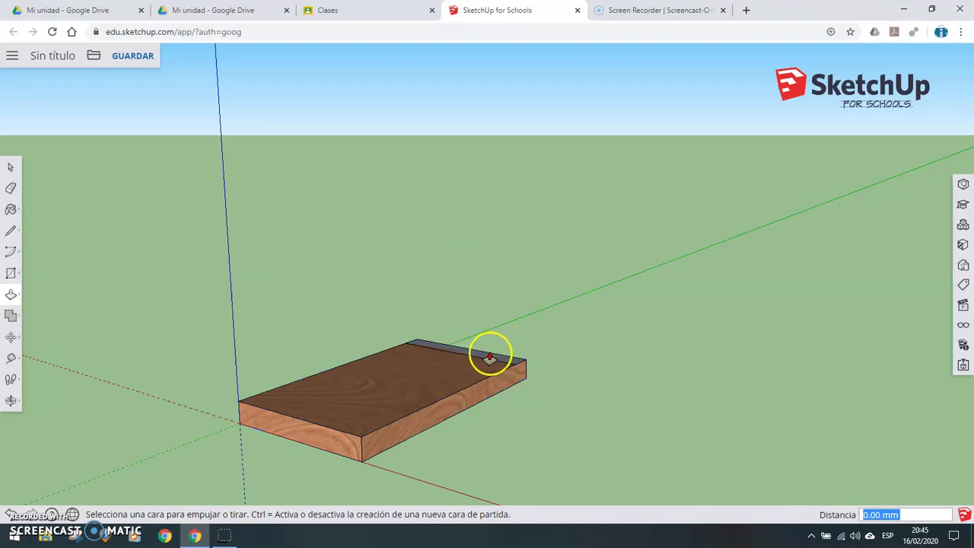
drag(489, 355, 482, 273)
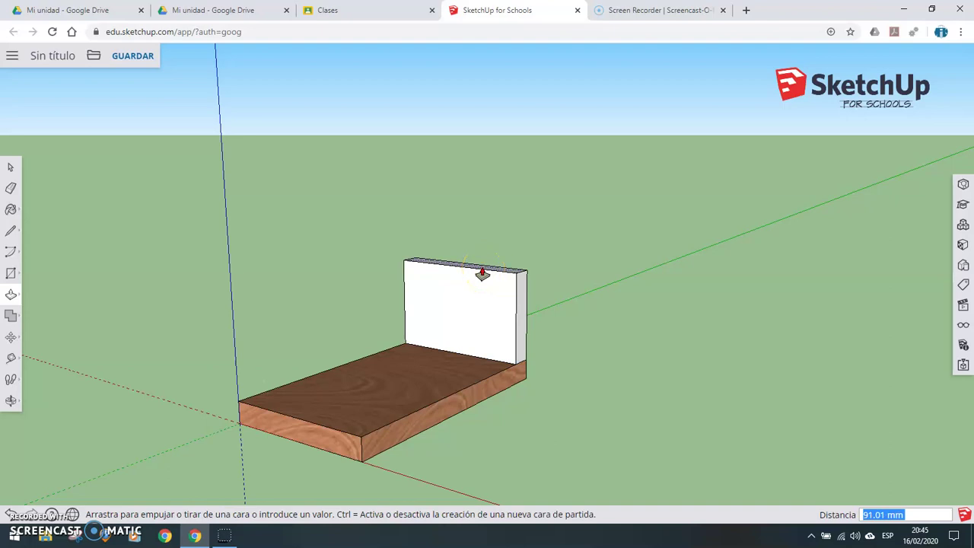
text(300)
key(Return)
scroll(482, 274, down, 1)
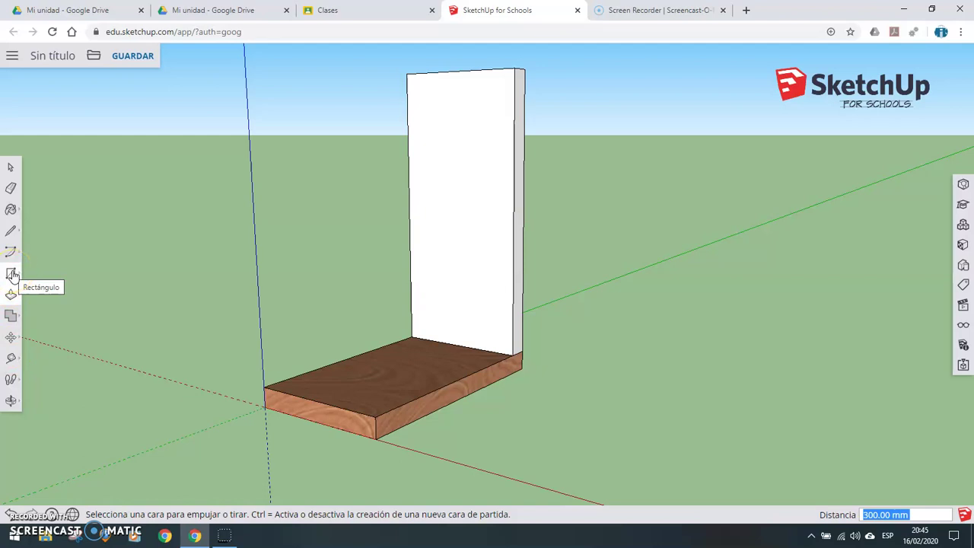
Place two 45° Protractor guides, from each top corner, crossing at the top-edge midpoint
click(11, 337)
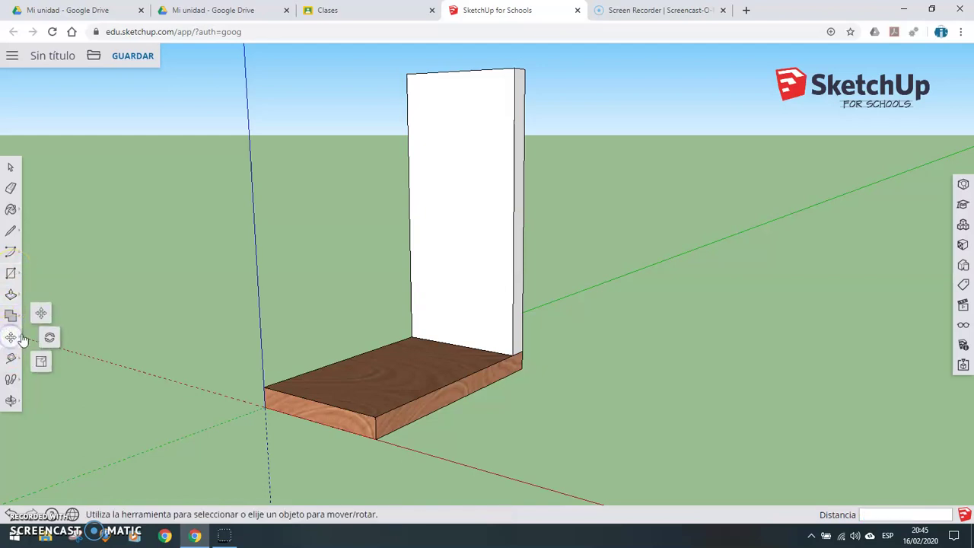
click(10, 357)
click(59, 396)
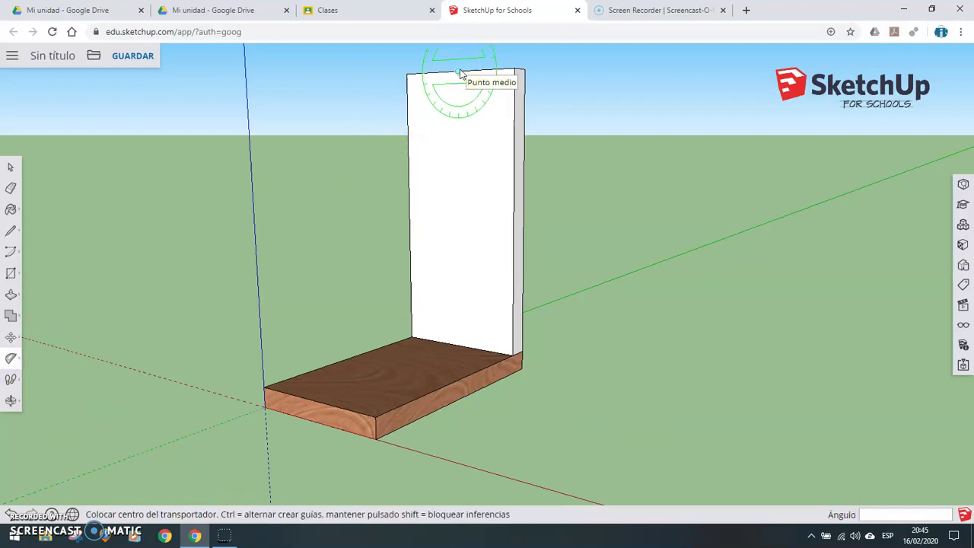
click(459, 73)
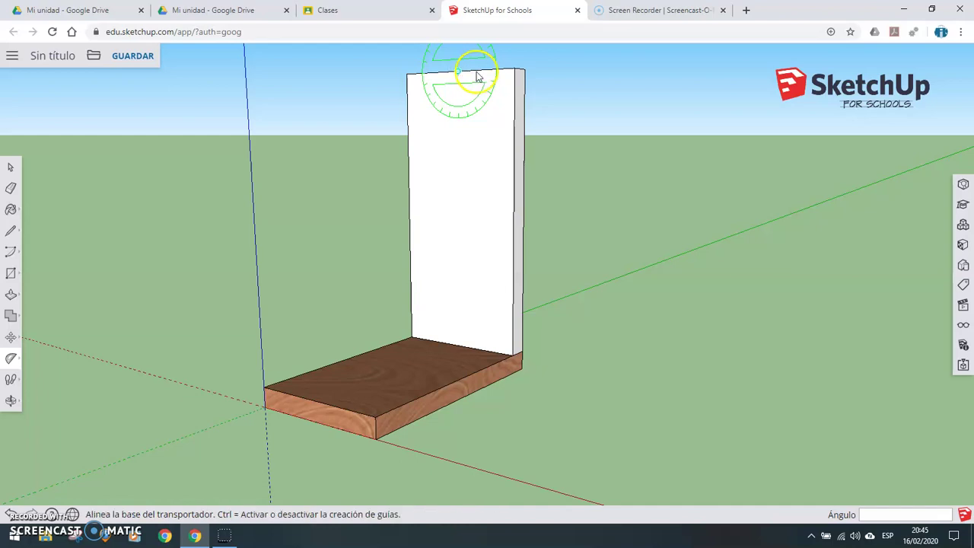
click(514, 69)
click(514, 93)
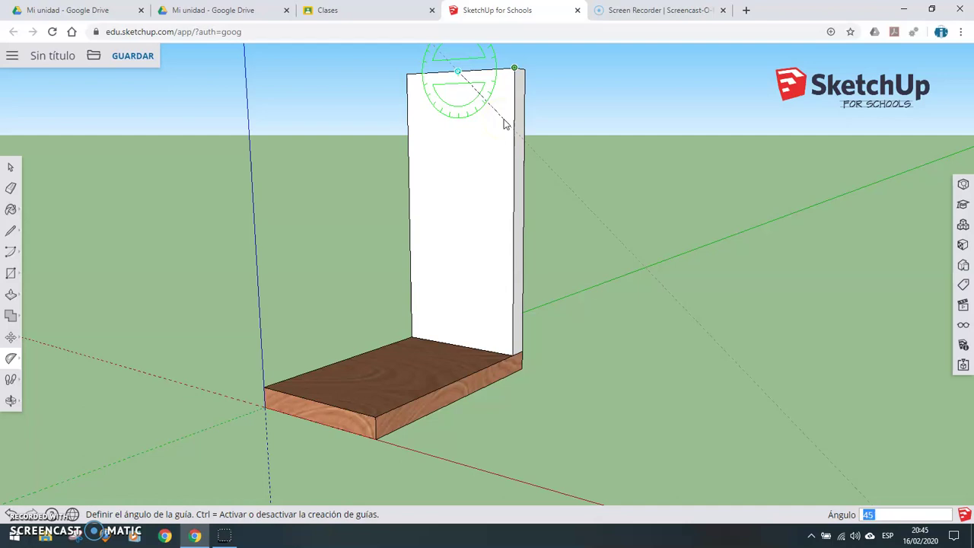
click(503, 124)
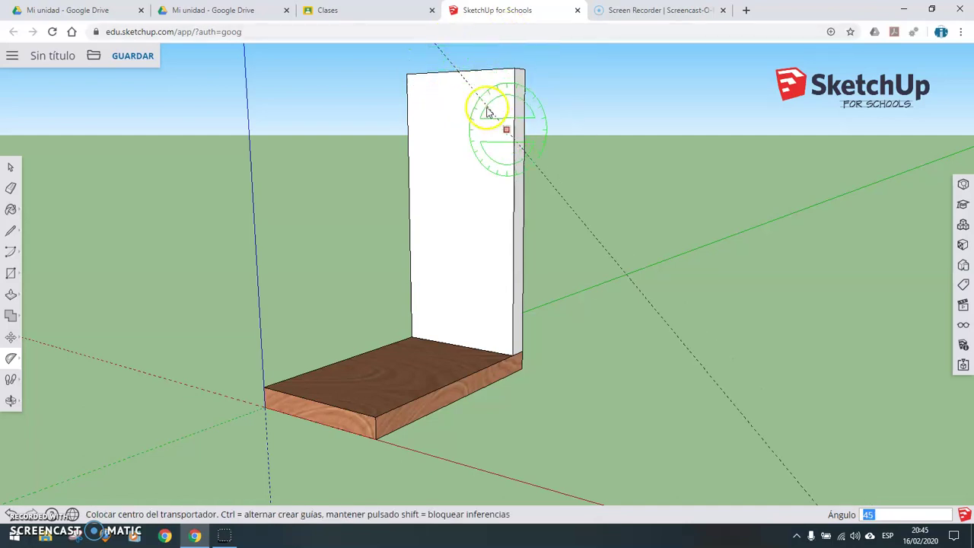
click(458, 72)
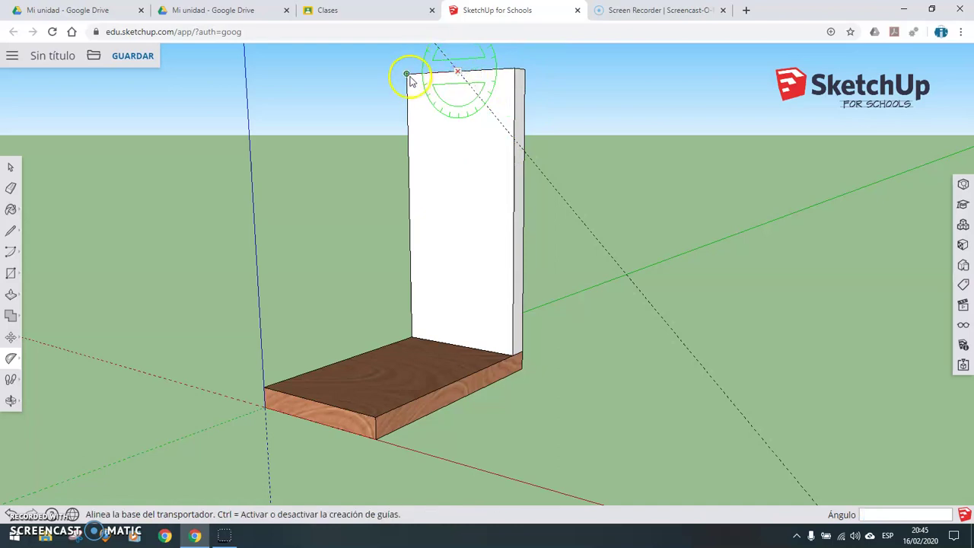
click(407, 74)
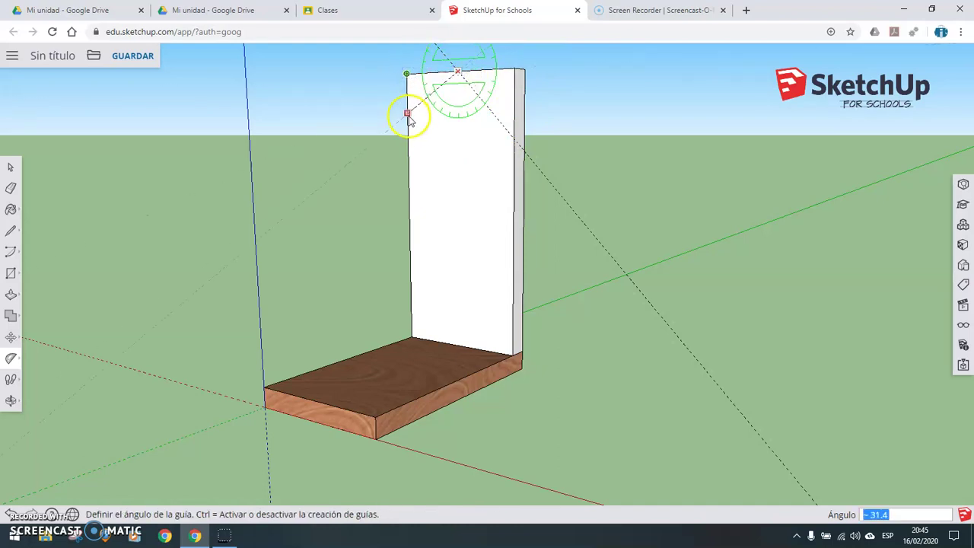
click(413, 125)
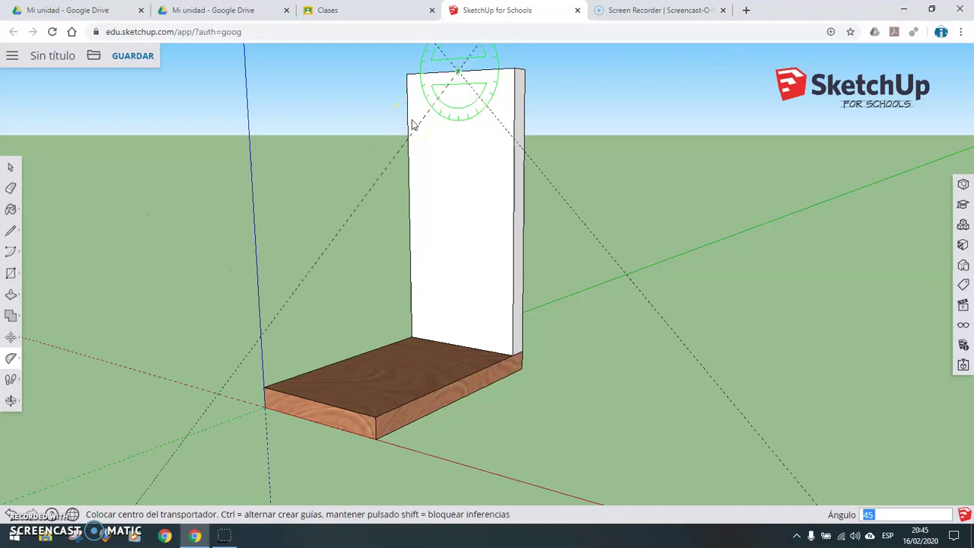
Draw both roof slope lines from the top midpoint along the 45° guides
click(10, 229)
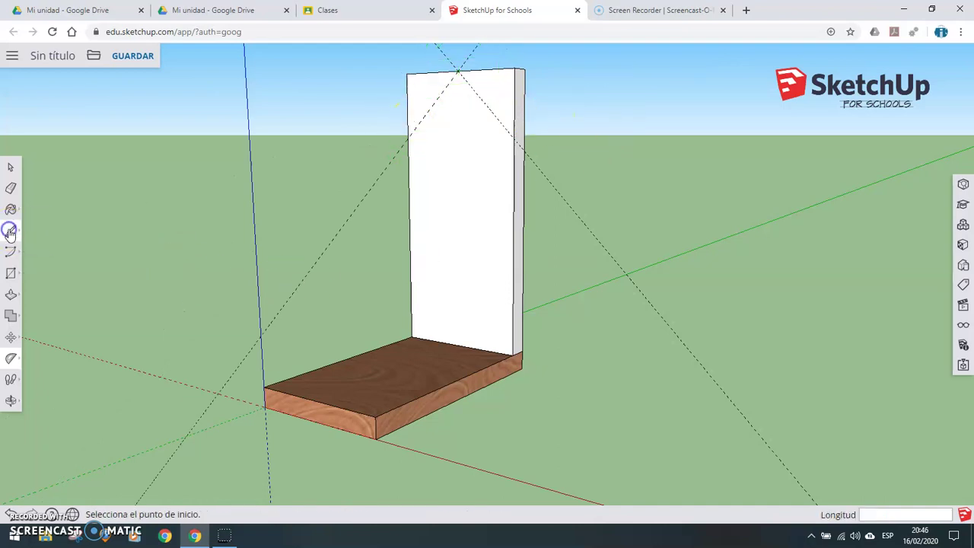
click(456, 72)
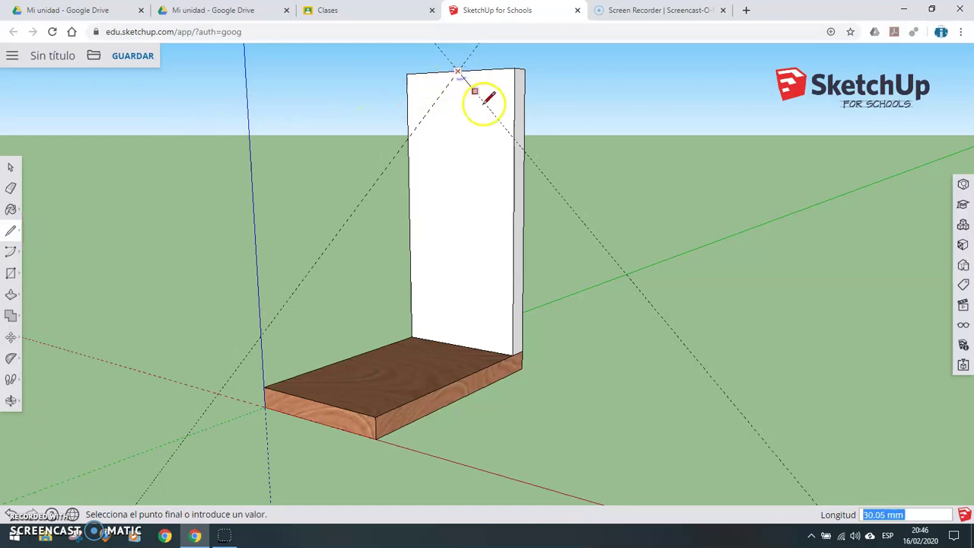
click(517, 136)
click(456, 72)
click(409, 135)
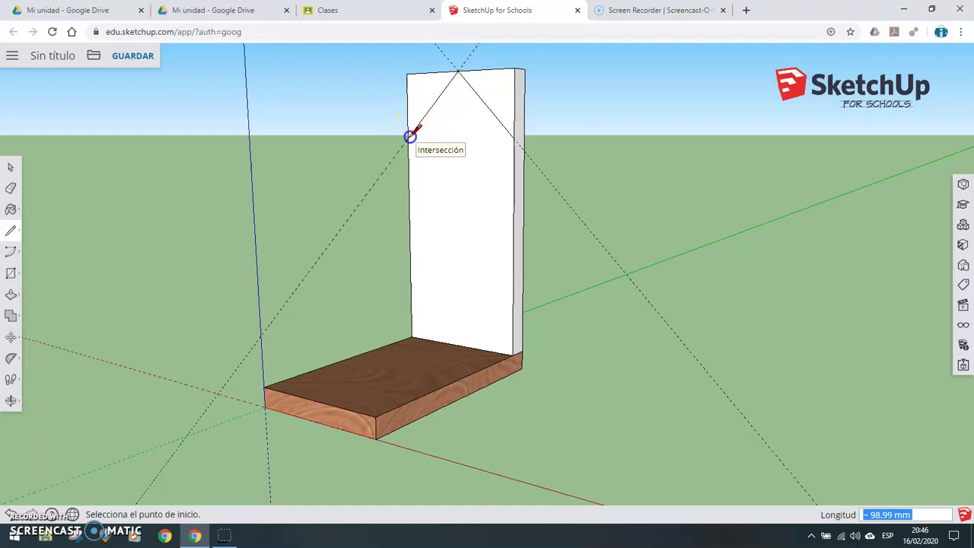
Push away both corner triangles to leave a gable peak, then erase the guides
click(10, 297)
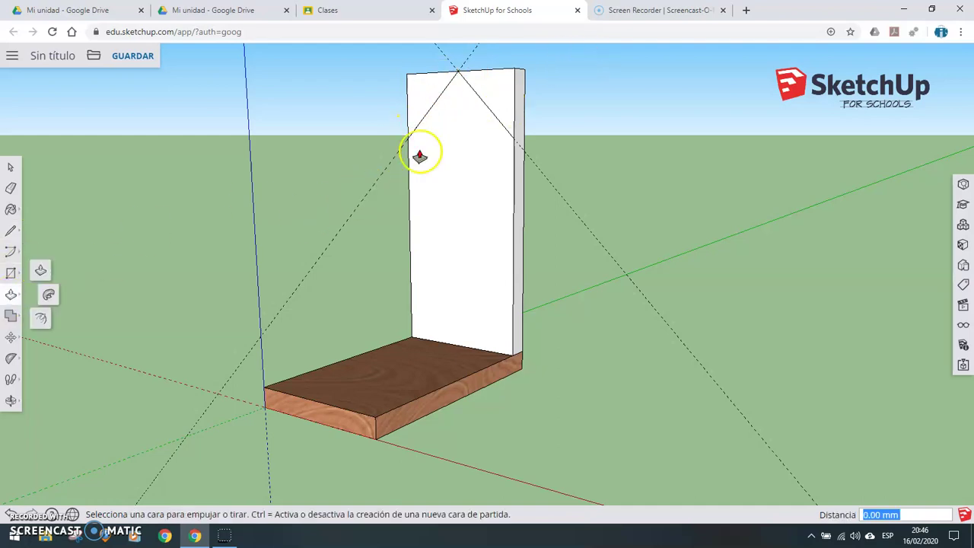
click(506, 98)
click(520, 93)
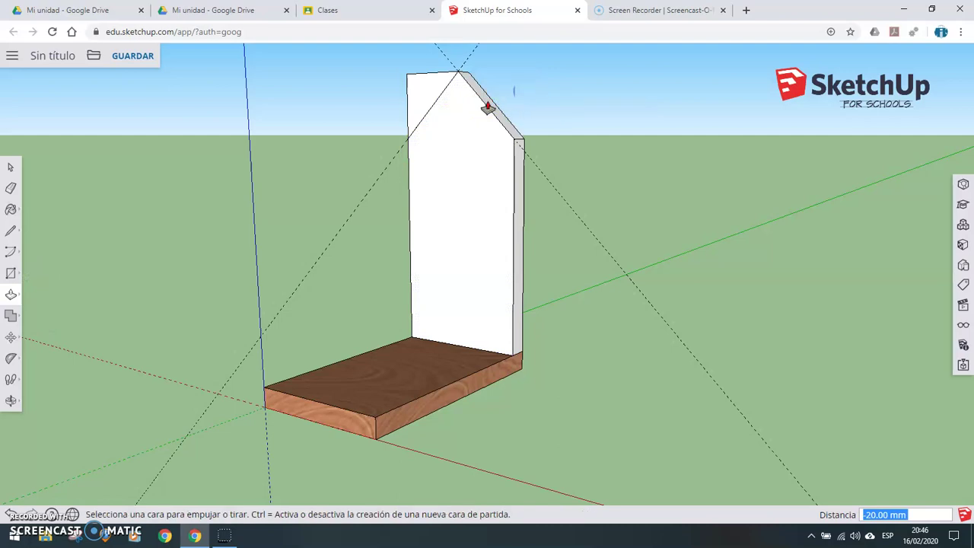
click(425, 83)
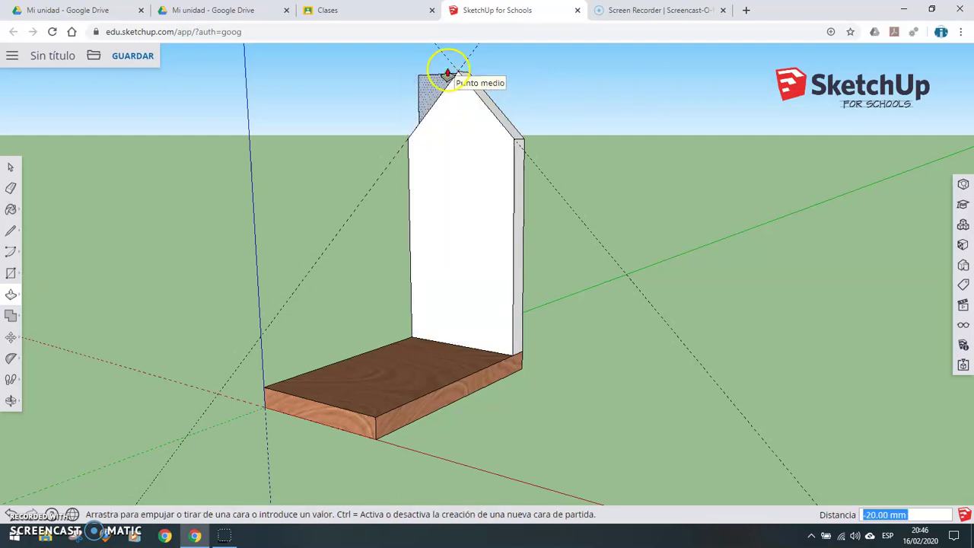
click(442, 78)
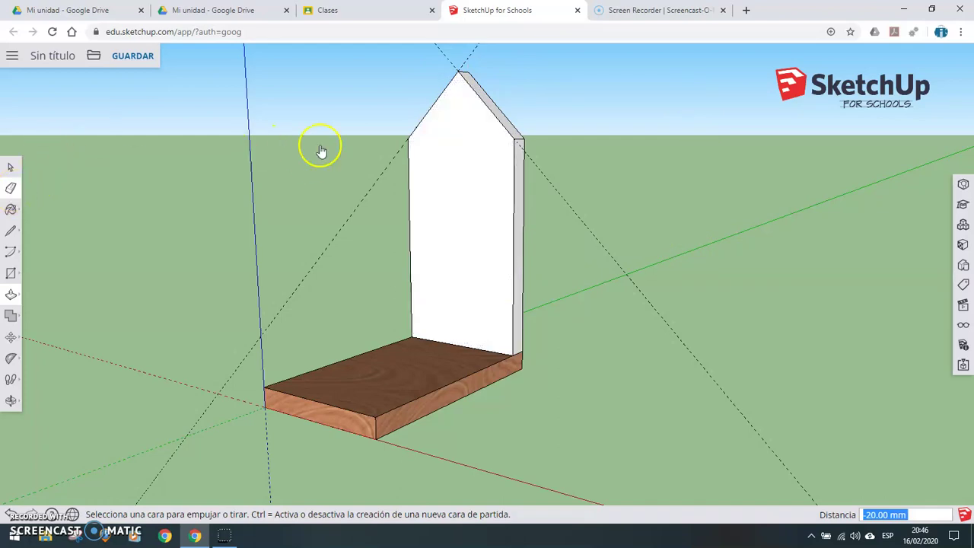
key(e)
click(567, 199)
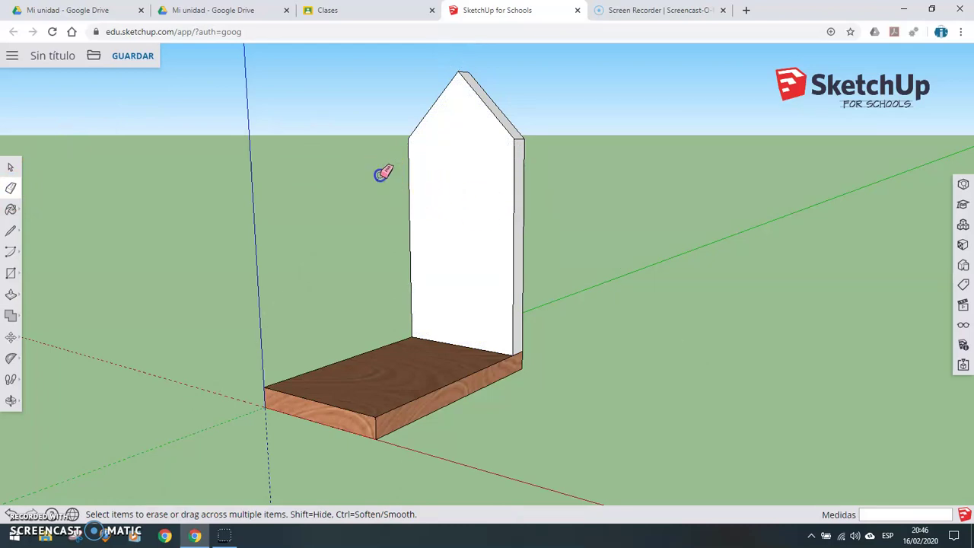
Select the whole gabled wall and make it a component named 02_Fondo
click(12, 169)
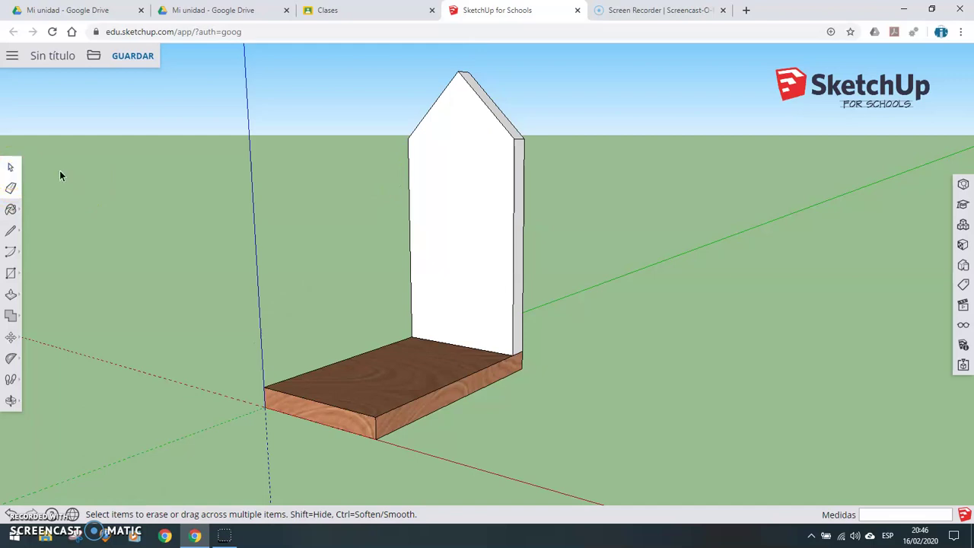
triple_click(448, 168)
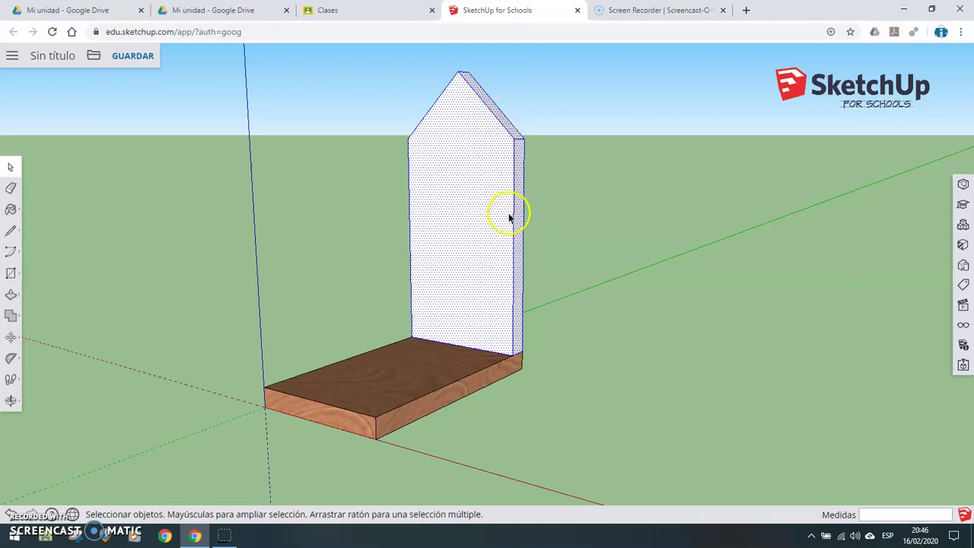
right_click(478, 190)
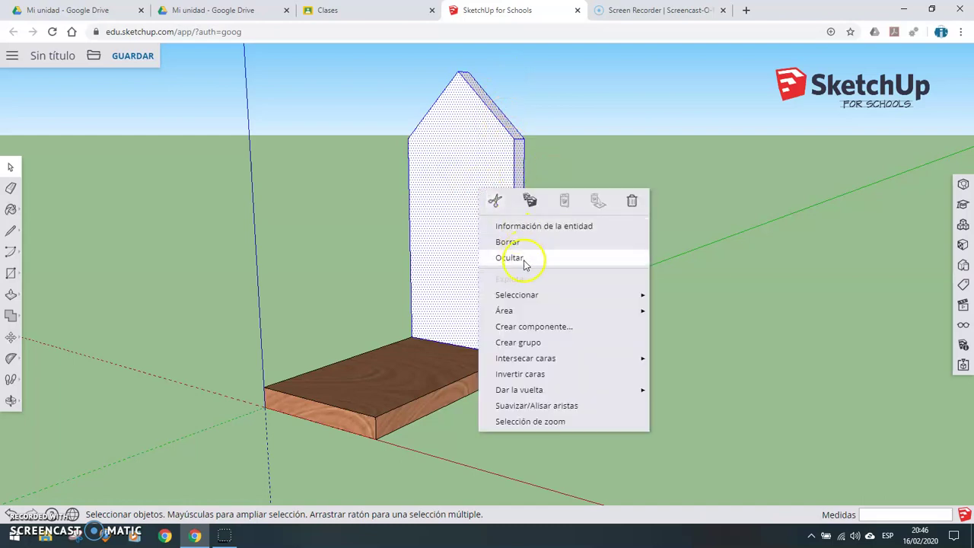
click(520, 329)
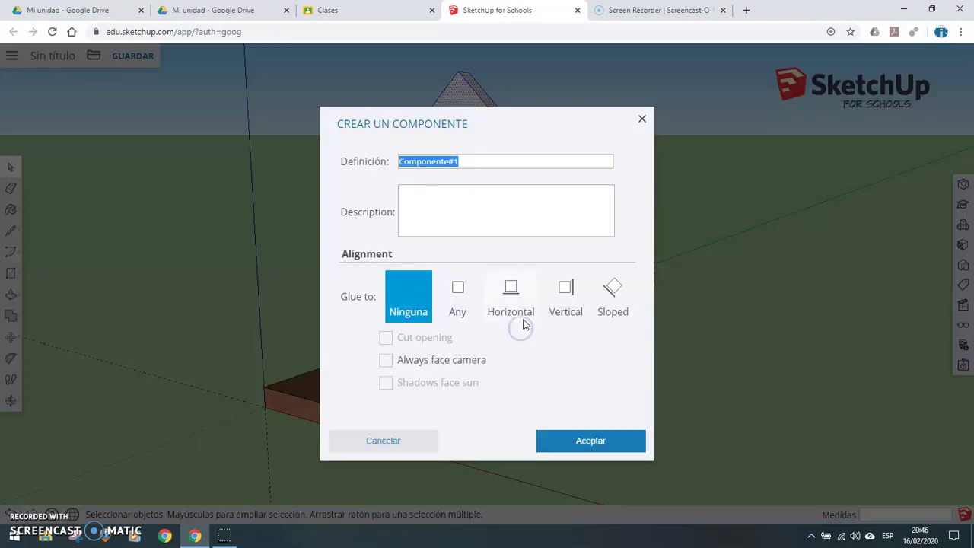
key(BackSpace)
text(02_Fondo)
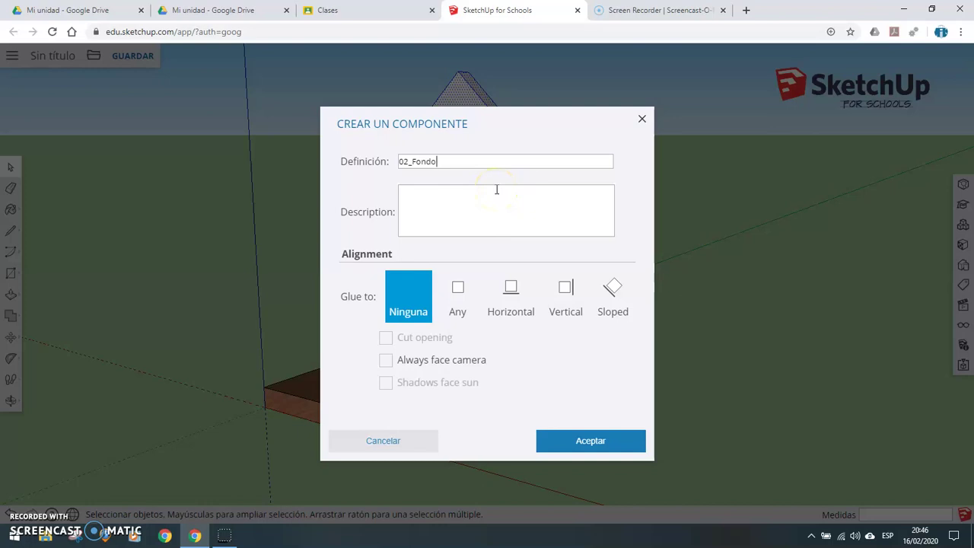
click(569, 441)
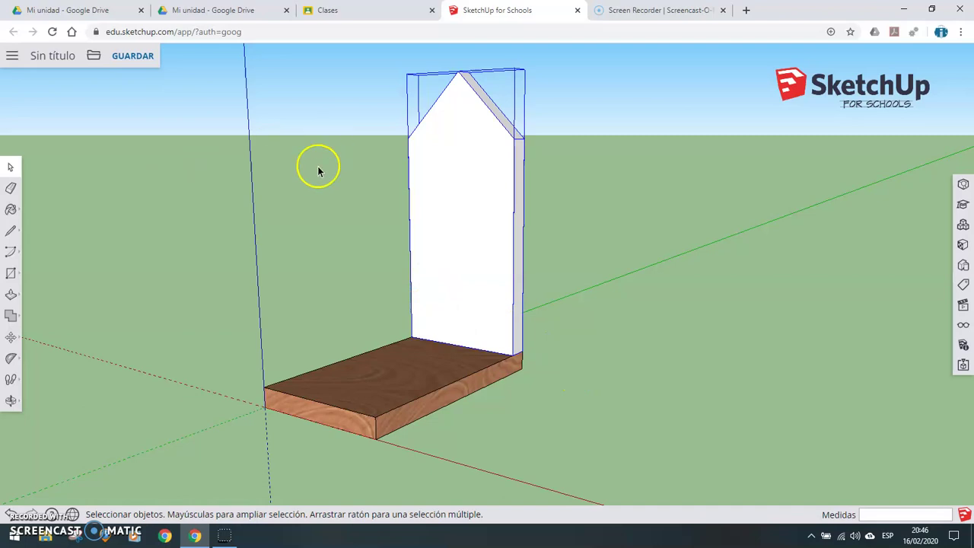
Paint the 02_Fondo back panel with the Chapa de madera 02 veneer
click(11, 210)
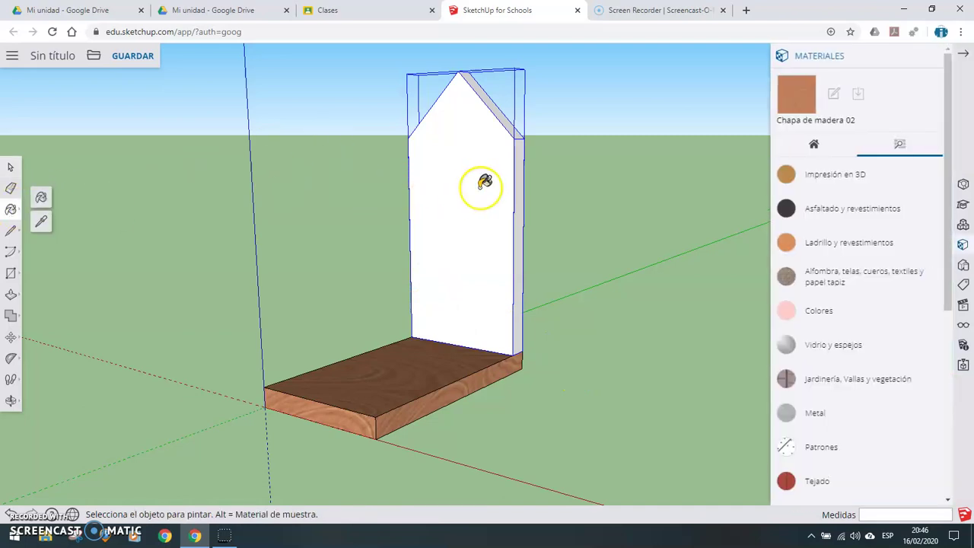
click(482, 183)
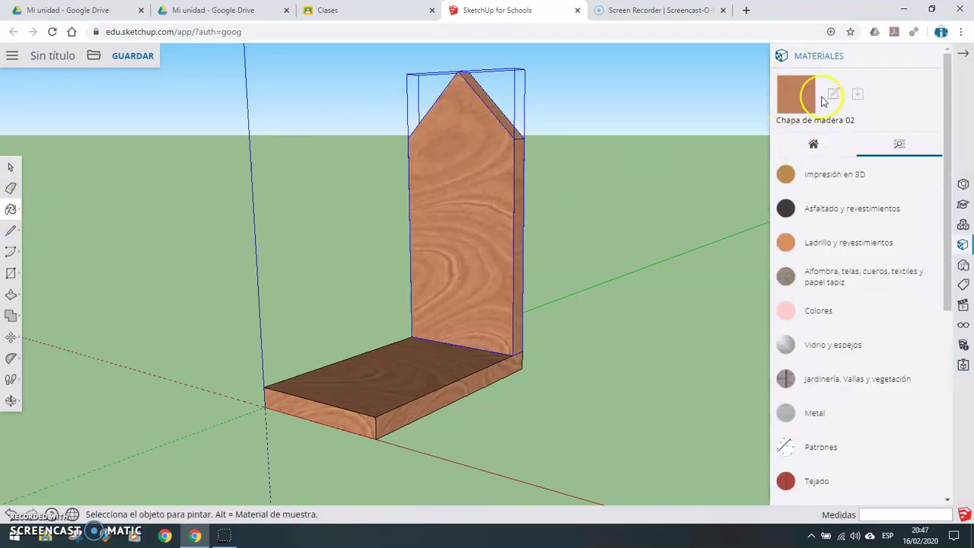
click(929, 58)
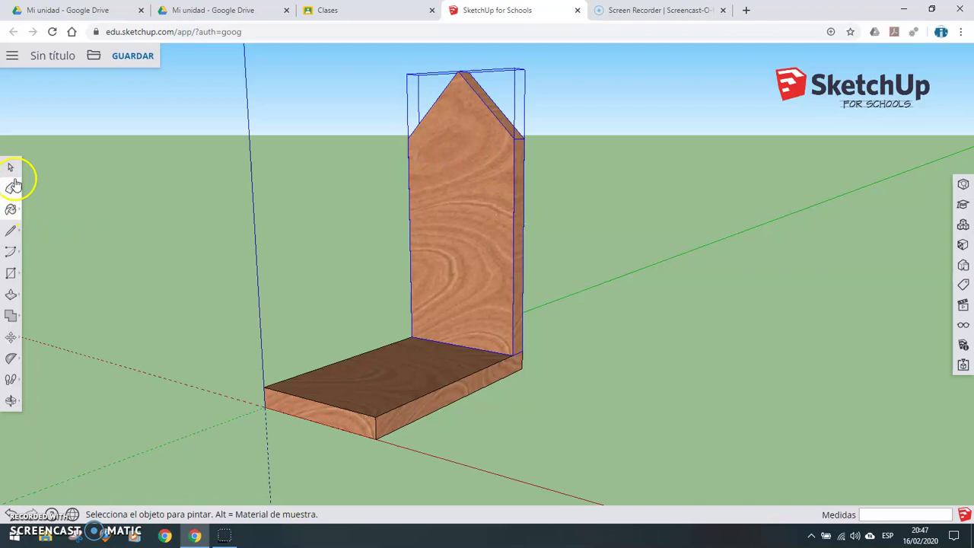
Trace the back panel's pointed outline with lines to form a new gabled face
click(13, 234)
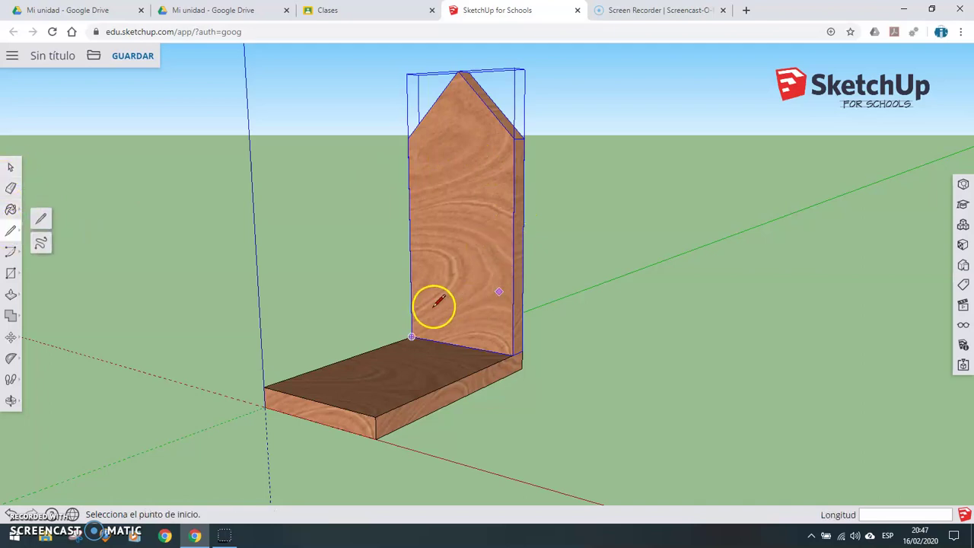
click(412, 335)
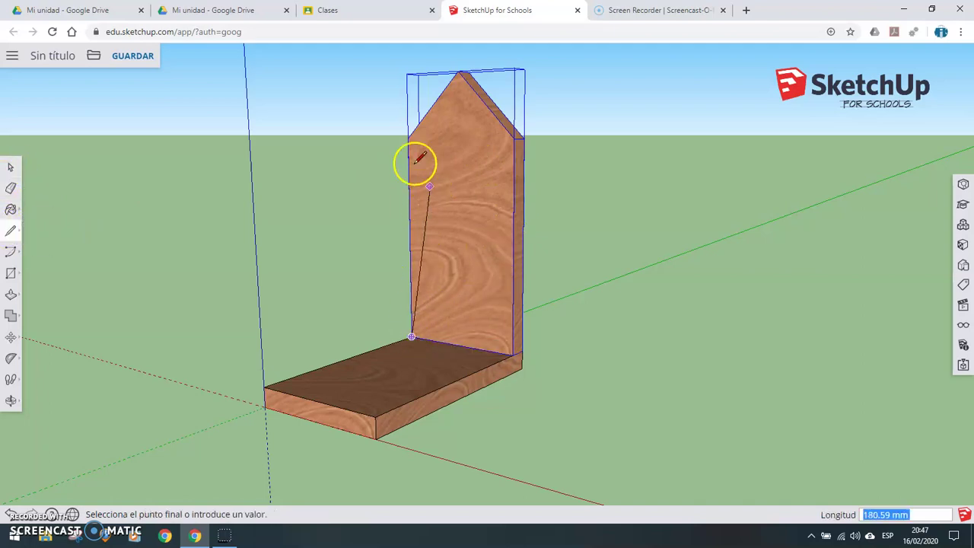
click(408, 137)
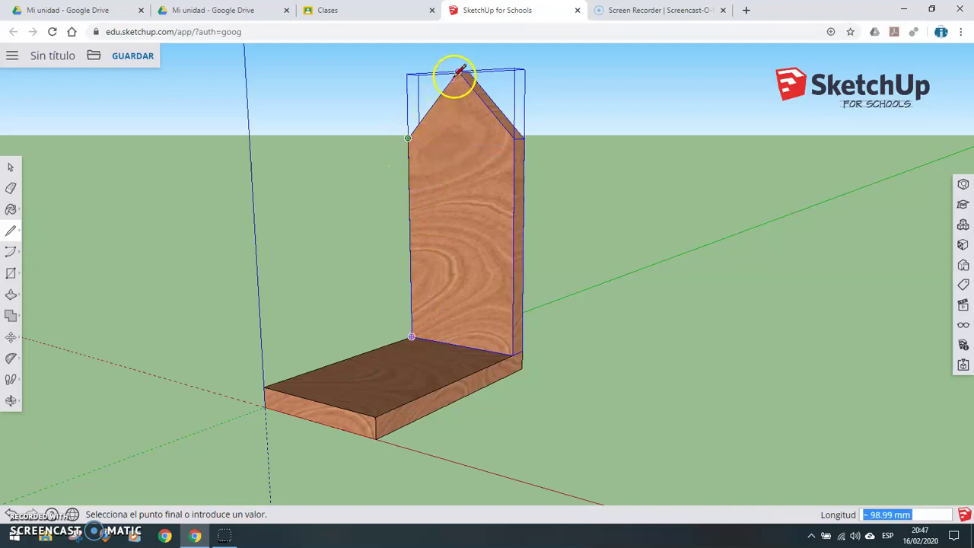
click(459, 74)
click(513, 139)
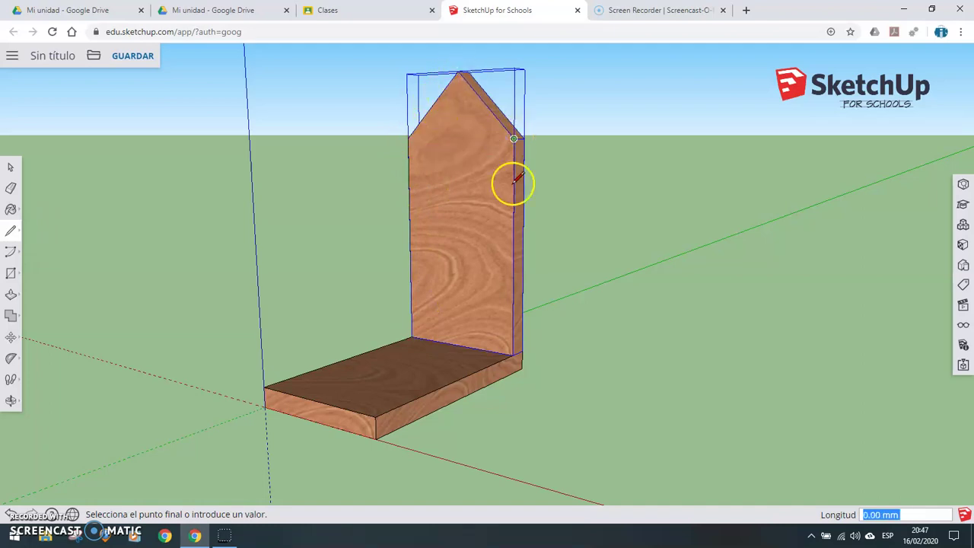
click(512, 356)
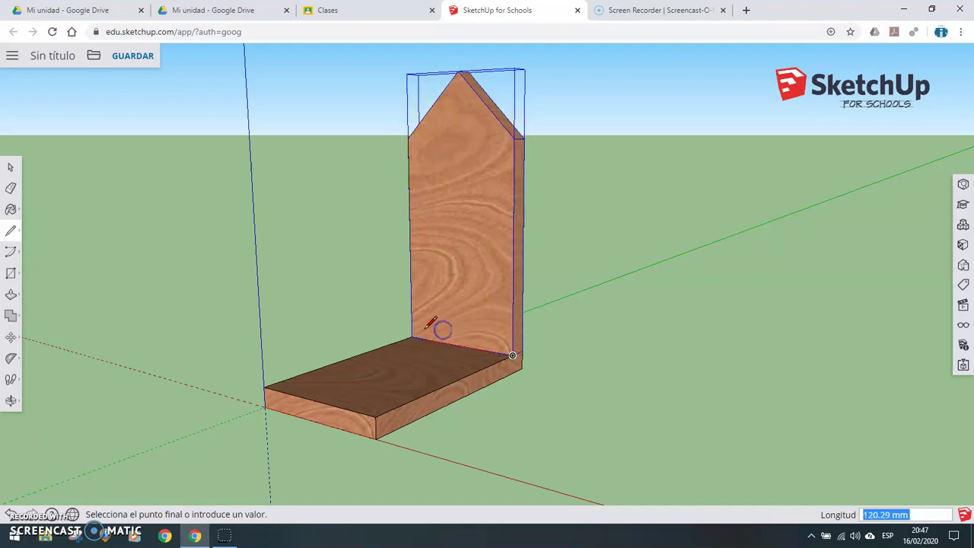
click(411, 336)
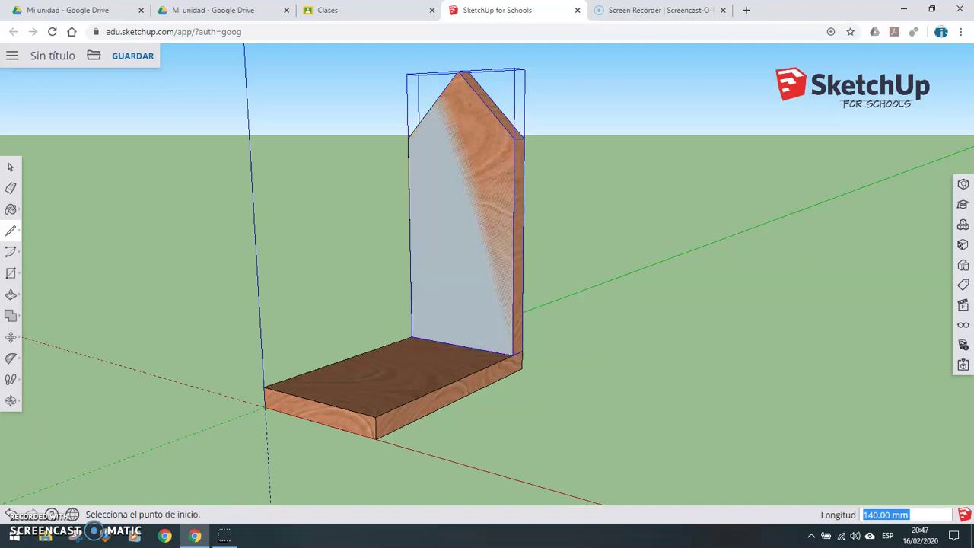
Push/Pull the new gabled face out into a 20 mm thick board
click(11, 294)
click(450, 204)
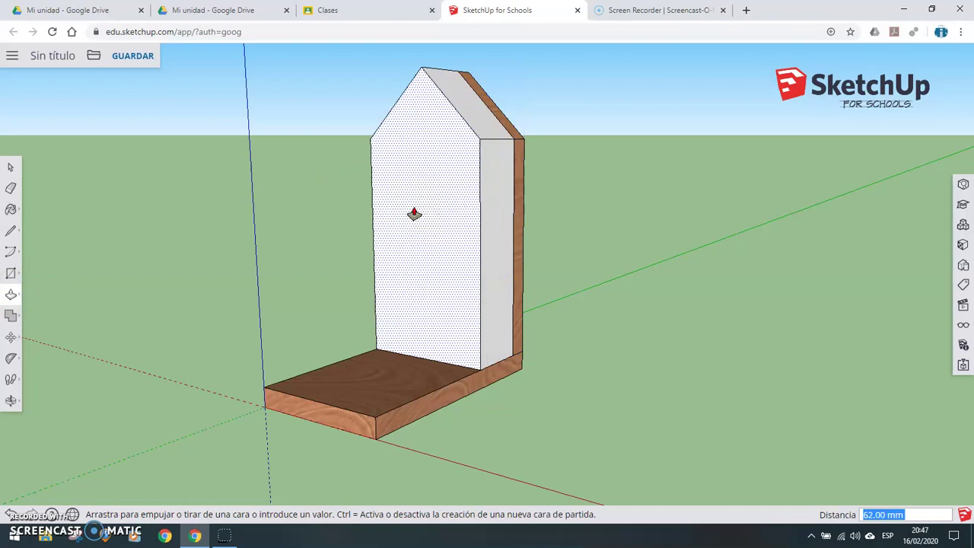
text(20)
key(Return)
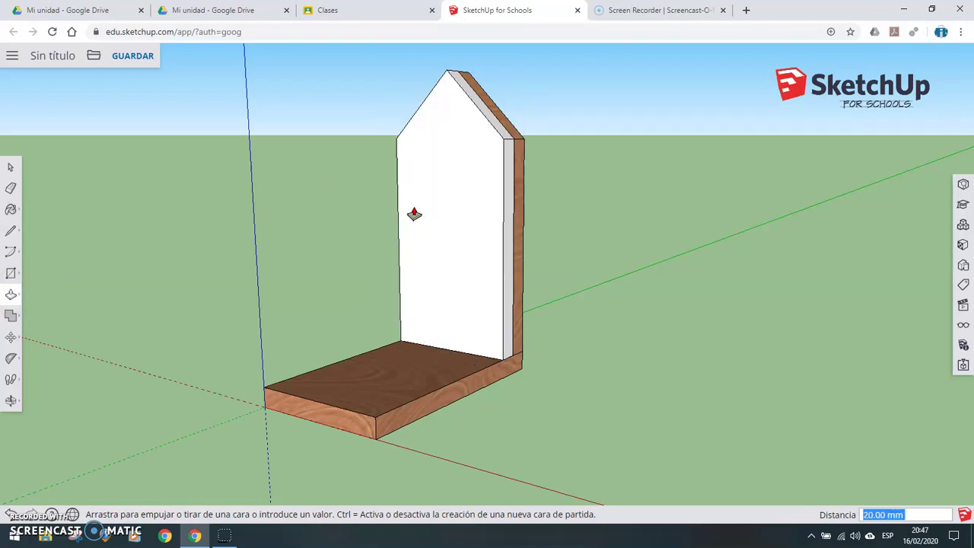
click(160, 291)
Select the whole white board and move it 140 mm forward along the base
click(11, 169)
click(442, 193)
double_click(442, 193)
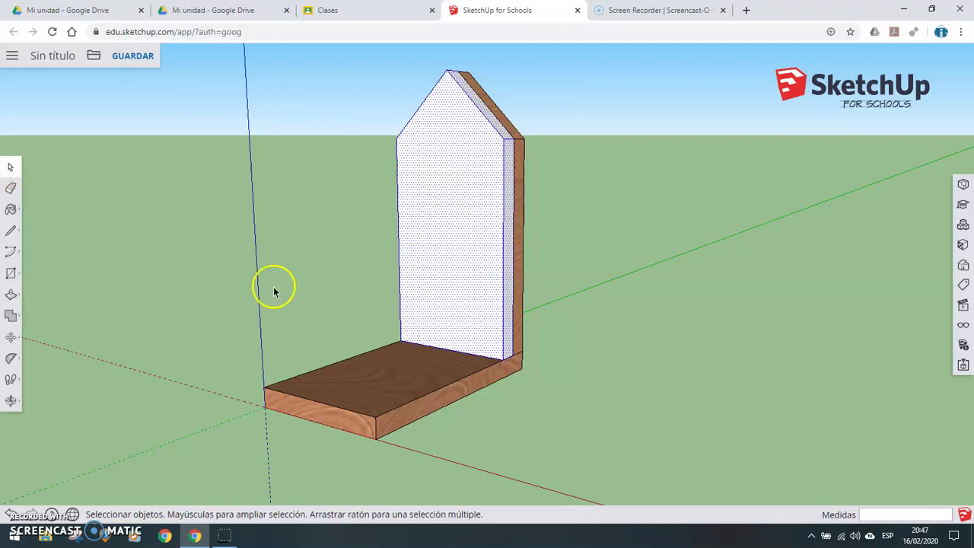
click(11, 338)
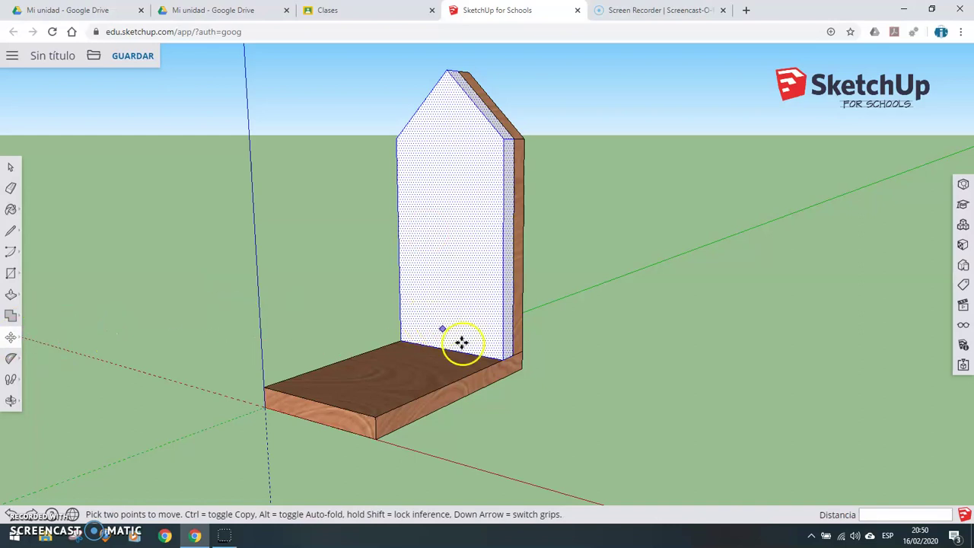
click(513, 358)
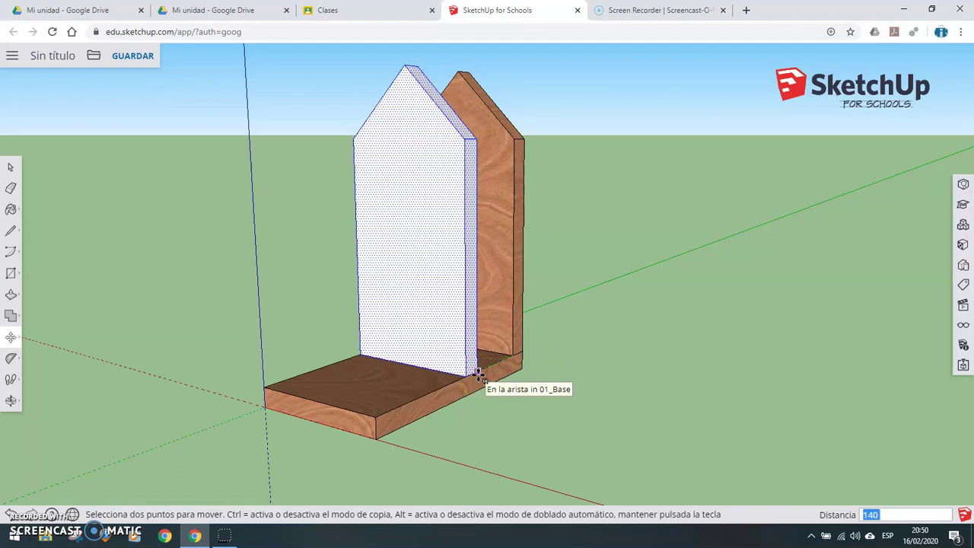
key(Return)
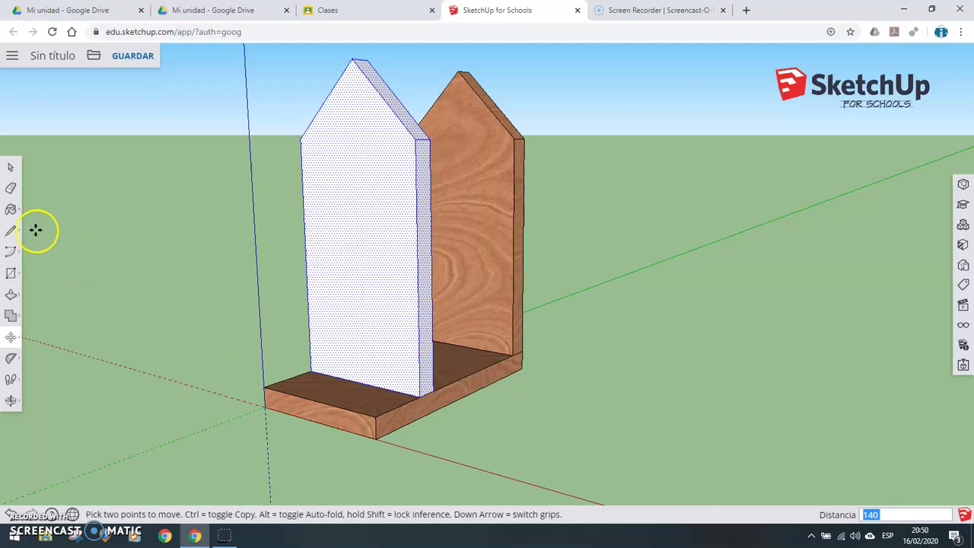
key(space)
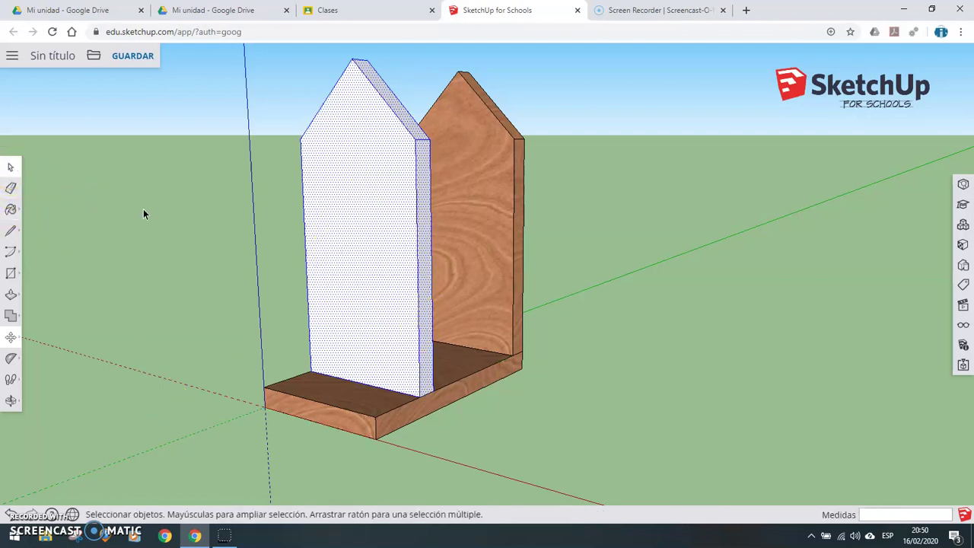
click(37, 167)
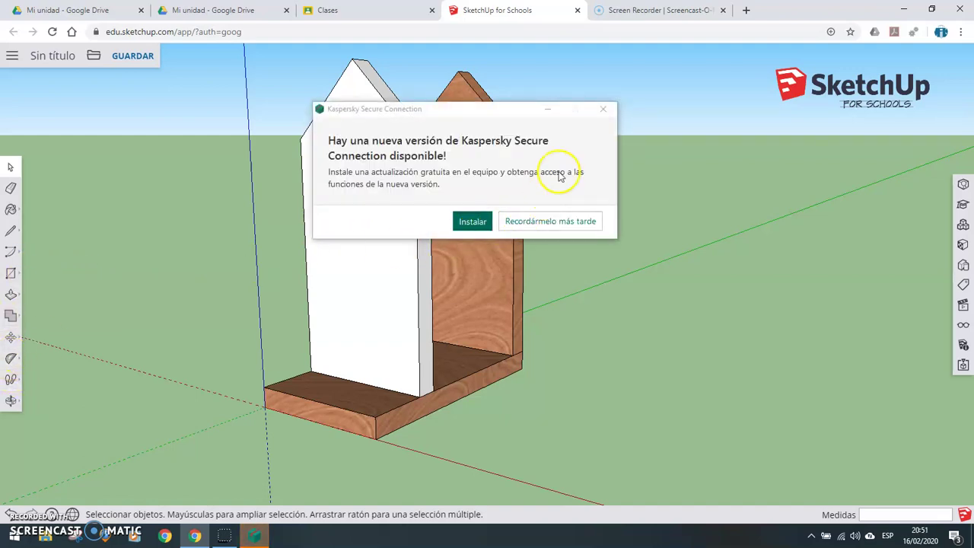
click(602, 111)
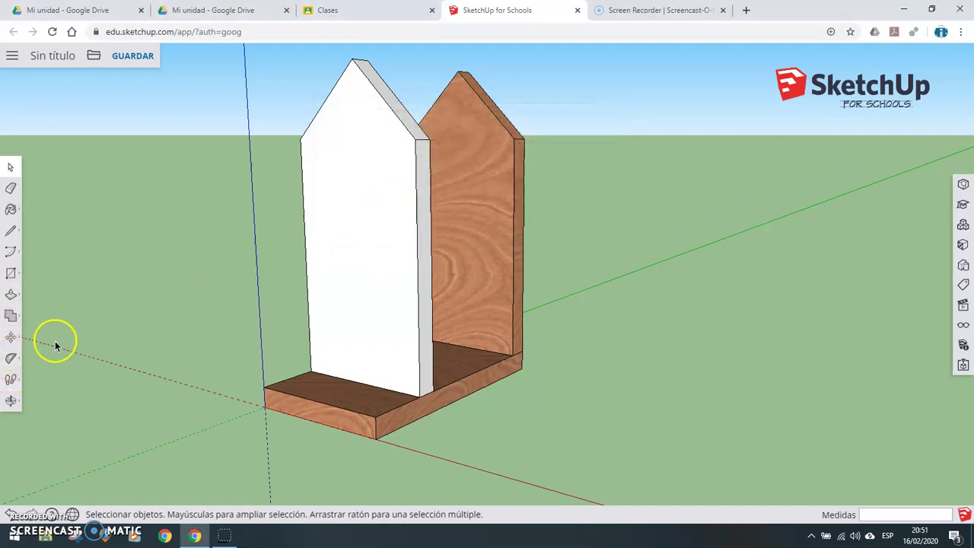
Place a horizontal guide 170 mm above the base with the Tape Measure
click(29, 362)
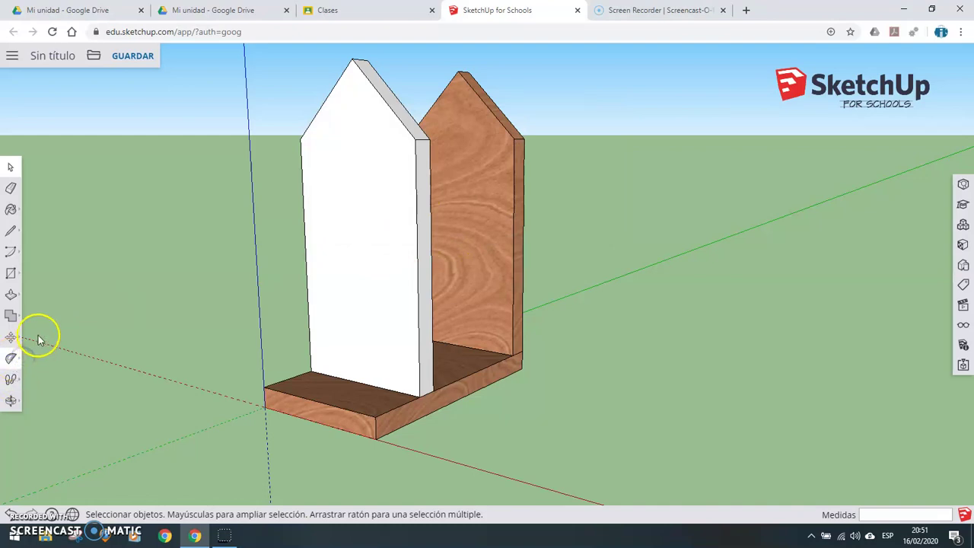
click(40, 296)
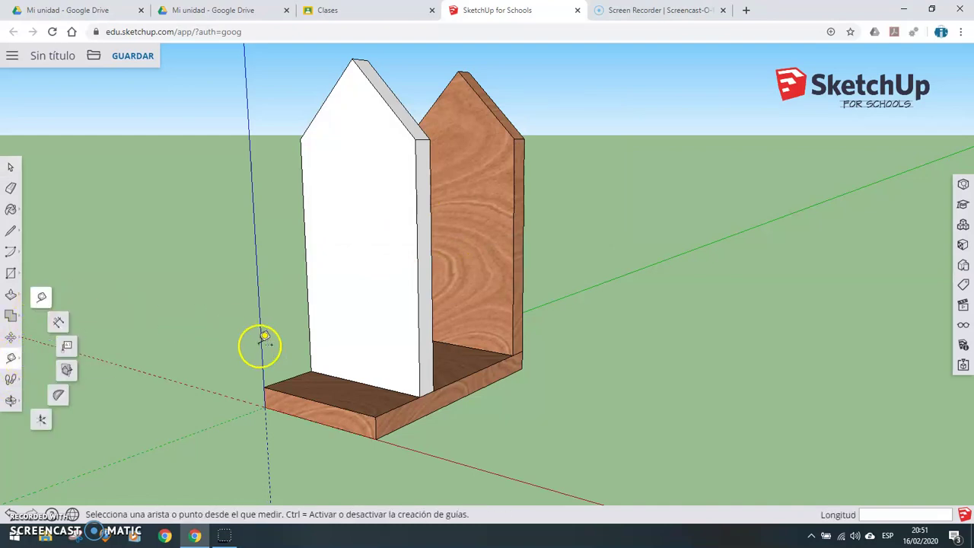
click(349, 379)
text(170)
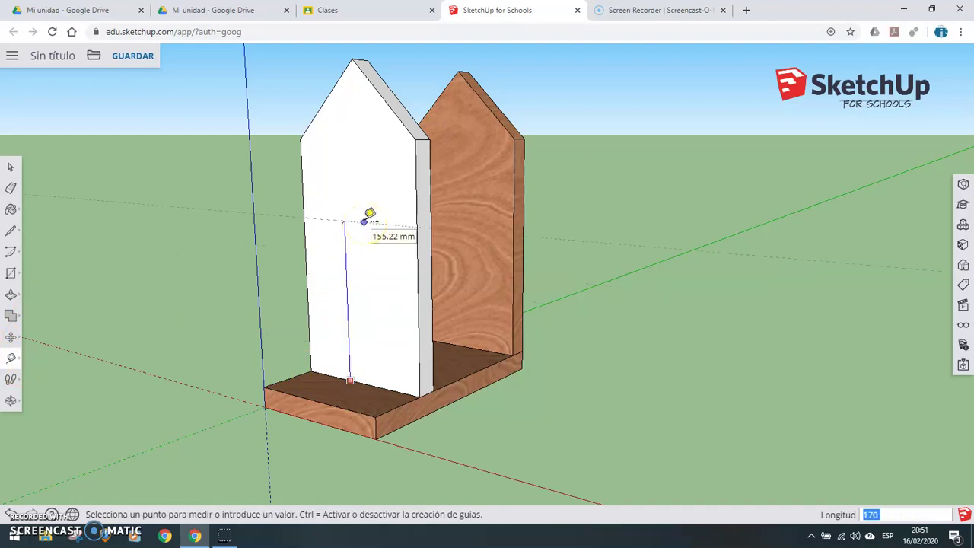
key(Return)
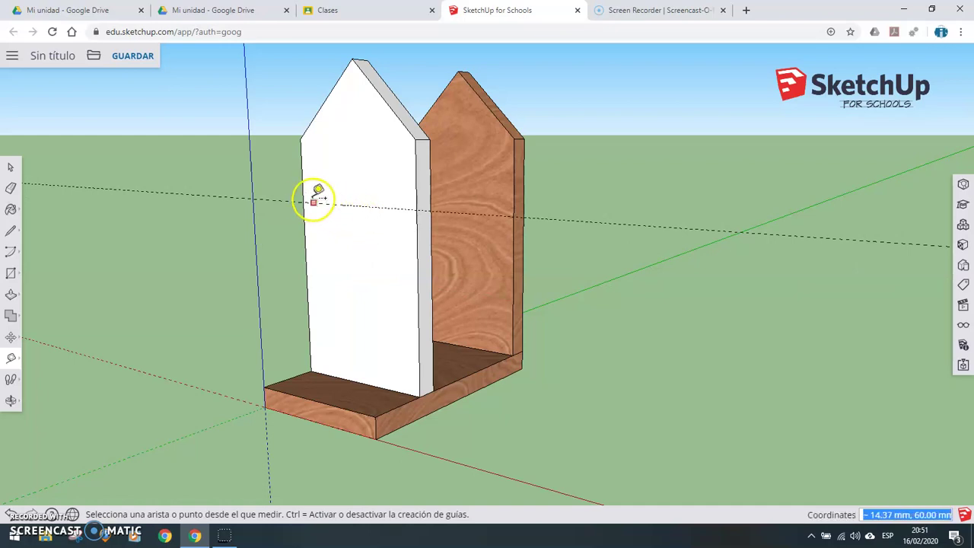
Measure across the white board along the guide to mark its horizontal centre
click(303, 203)
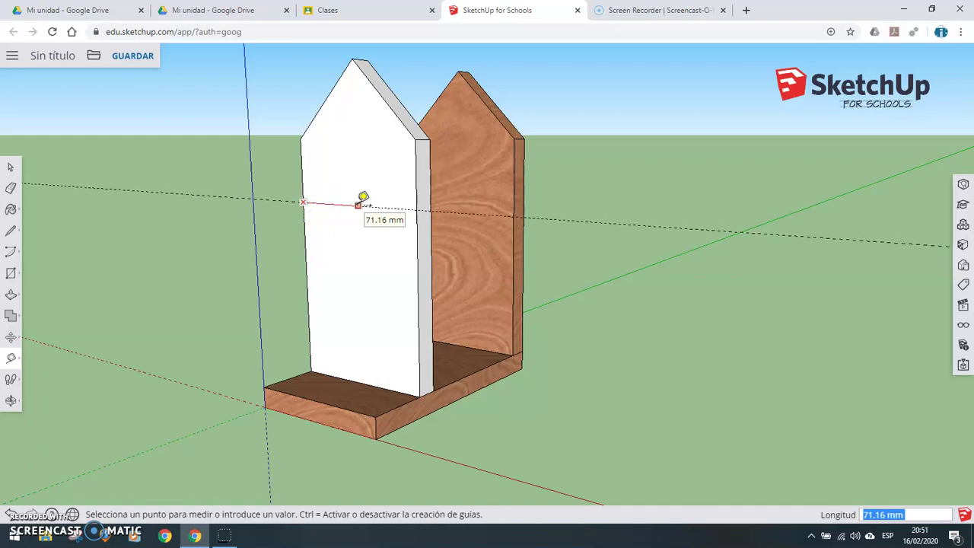
mouse_move(364, 196)
mouse_down()
mouse_move(365, 377)
mouse_move(369, 204)
mouse_up()
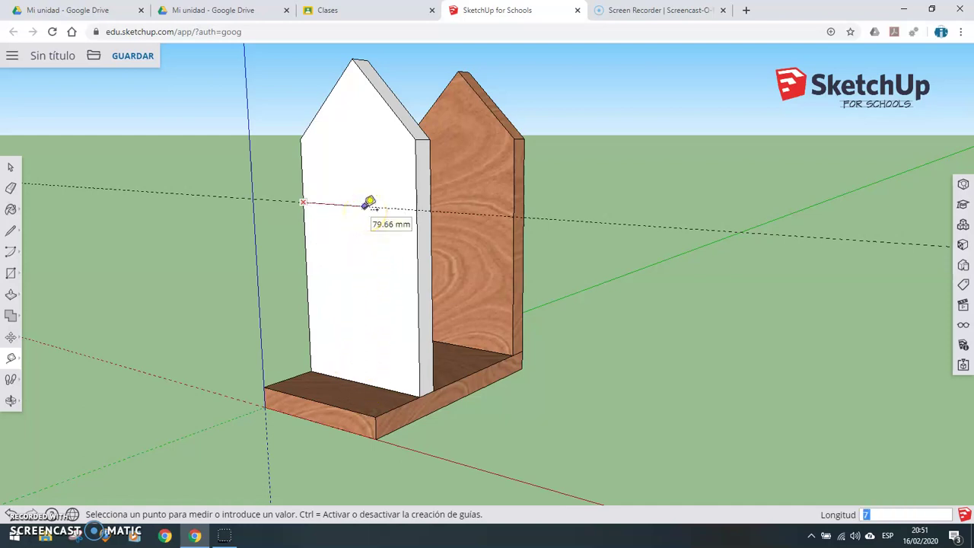
click(370, 203)
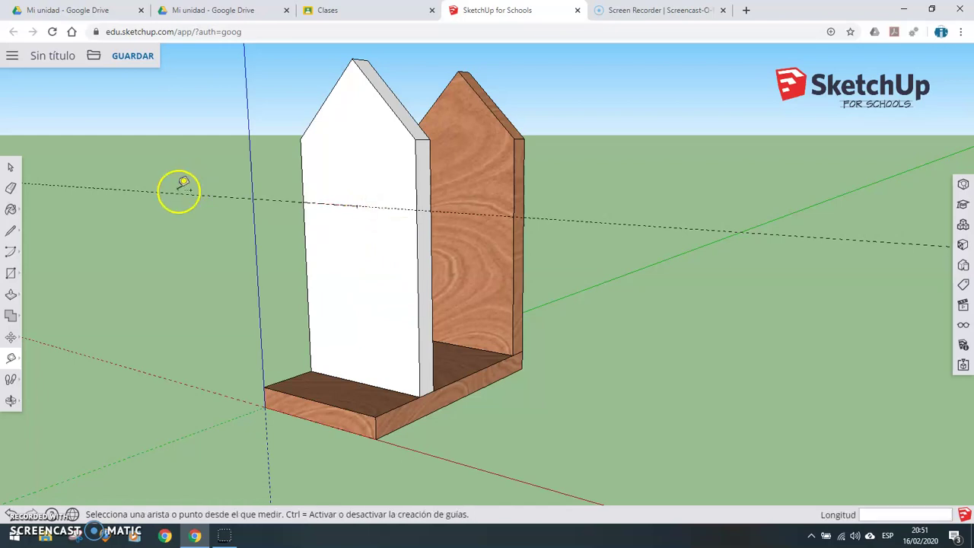
click(11, 275)
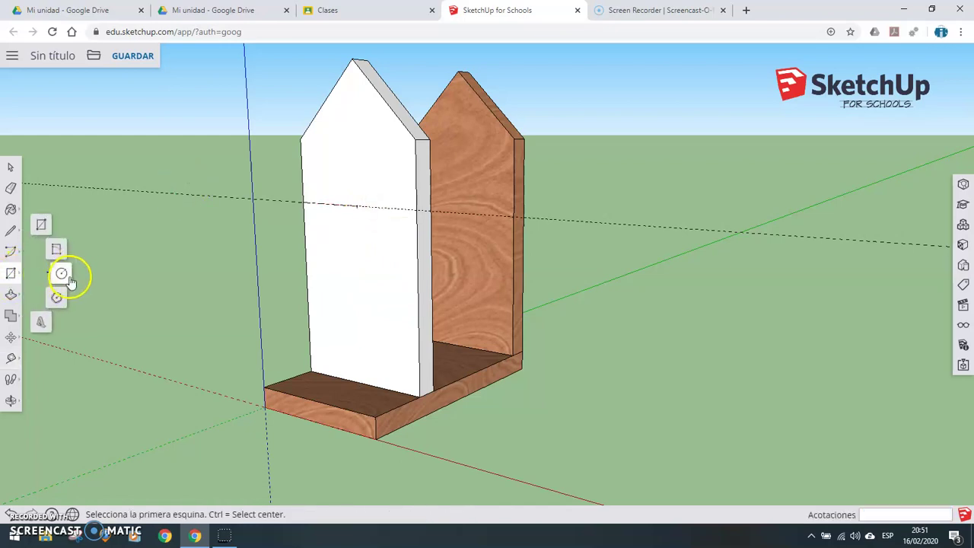
Draw a 25 mm-radius circle at the guide mark and push it 20 mm through the panel
key(c)
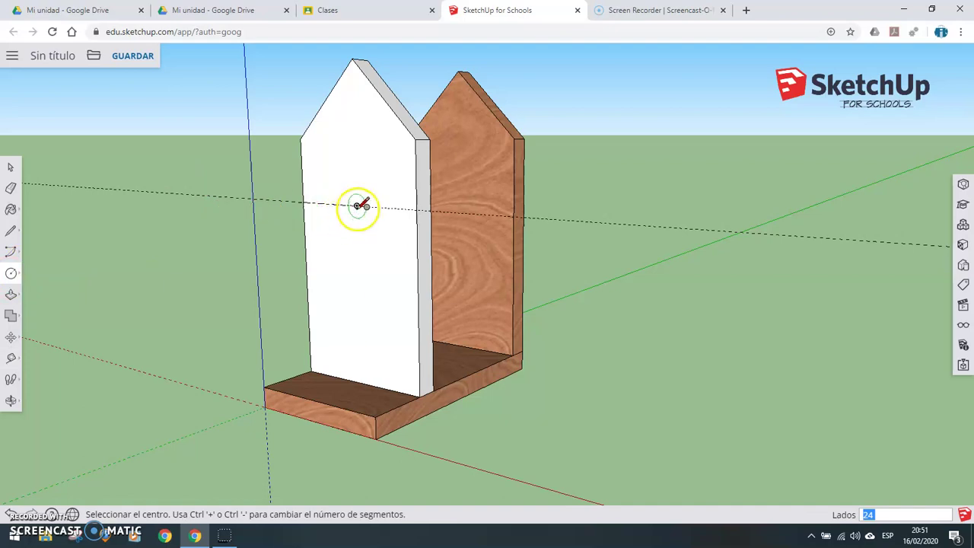
click(356, 205)
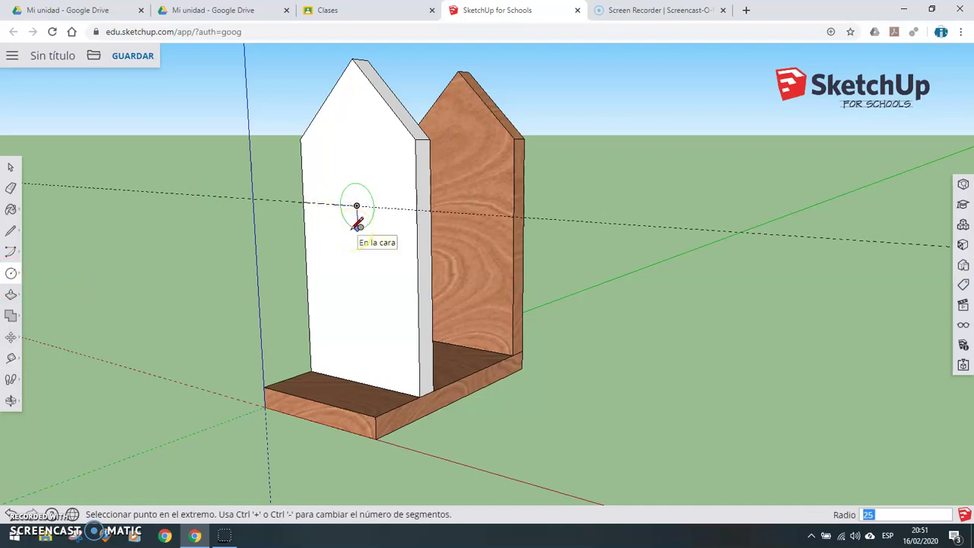
key(Return)
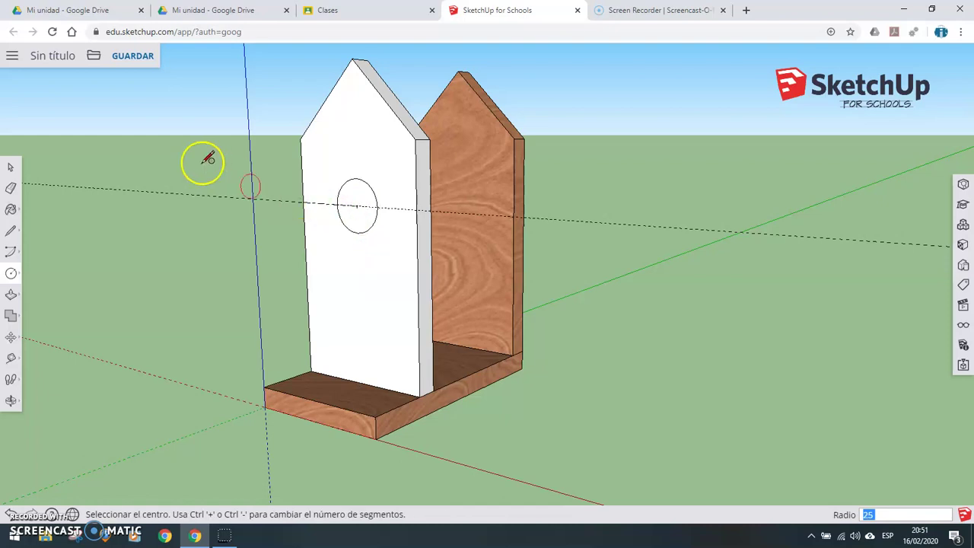
click(12, 294)
click(362, 204)
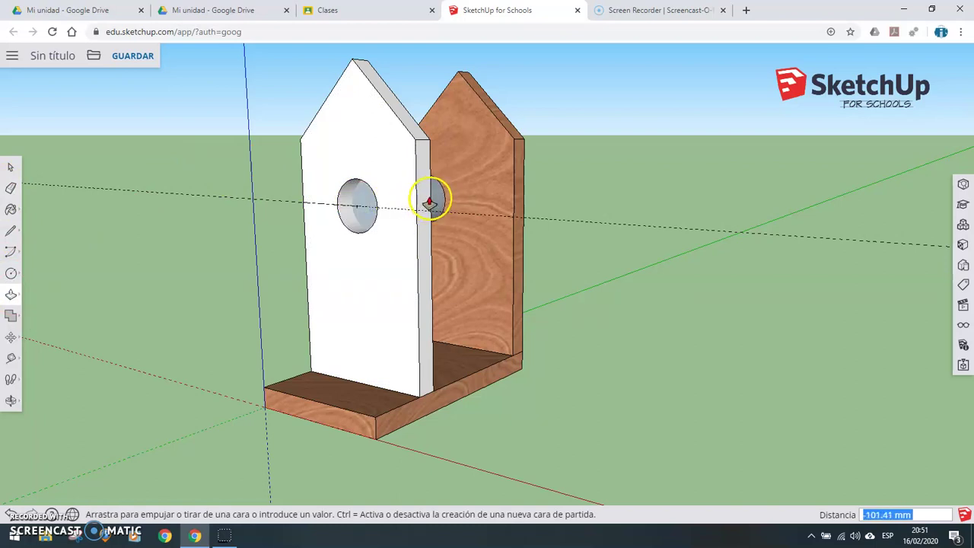
click(430, 228)
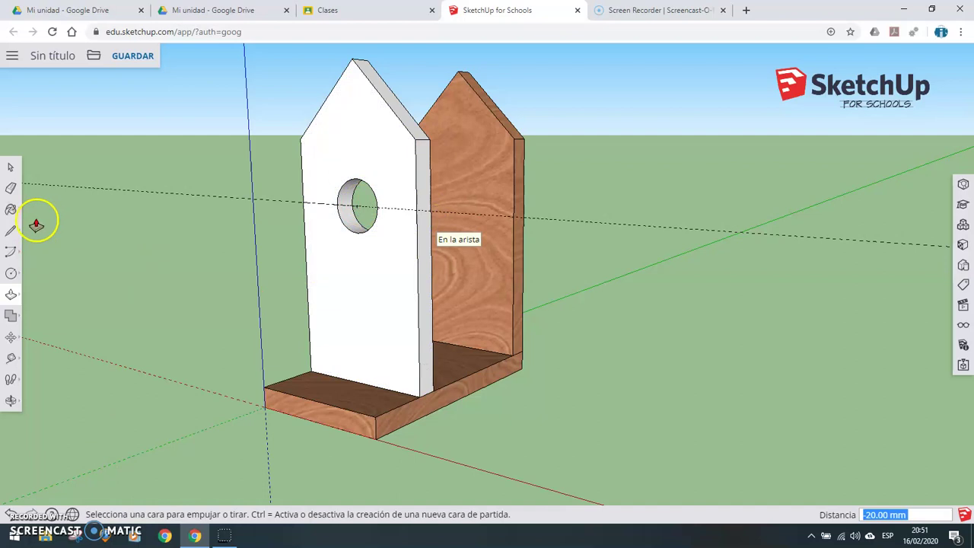
Add perch guides 120 mm up and 70 mm in from the front panel's edge
click(9, 274)
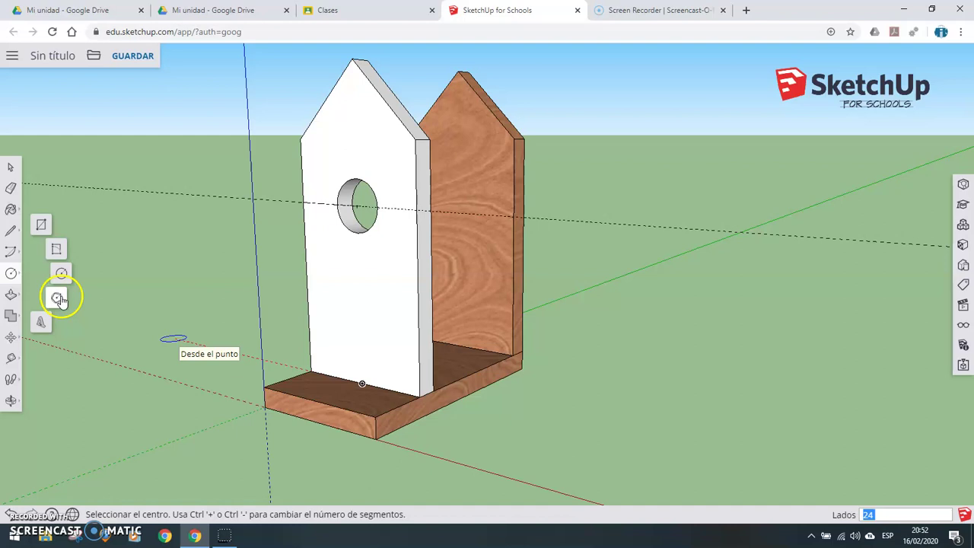
click(11, 357)
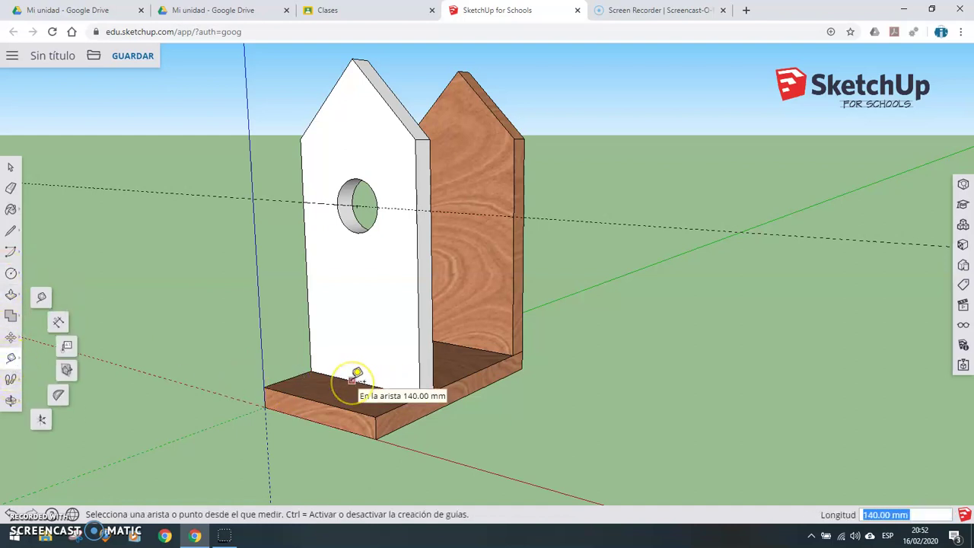
drag(419, 387, 354, 380)
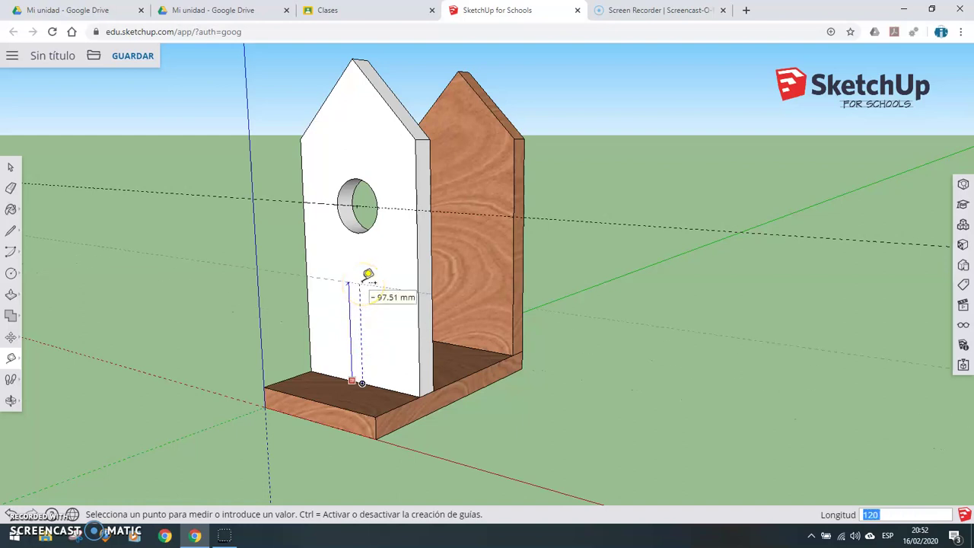
click(367, 274)
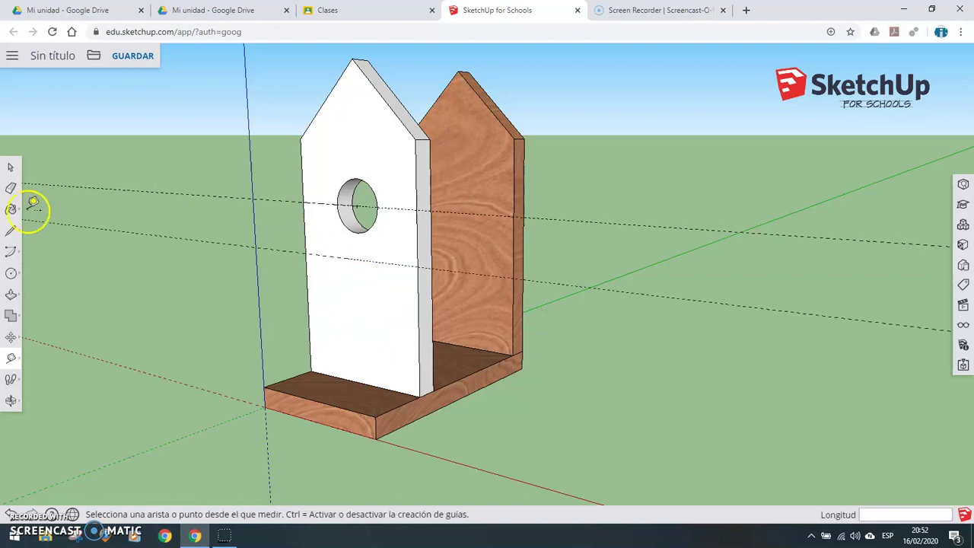
click(306, 254)
click(359, 260)
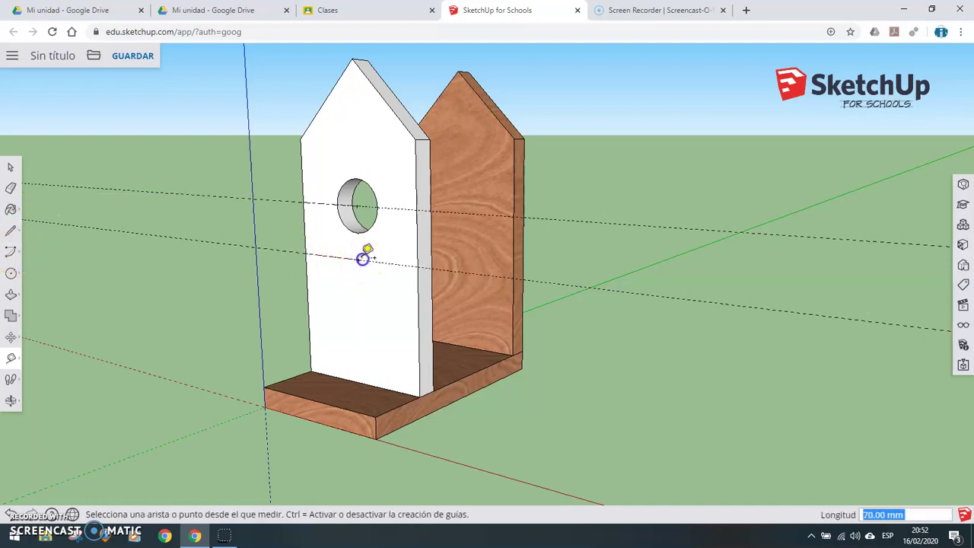
Attempt a small circle at the guide intersection, then cancel it
click(11, 274)
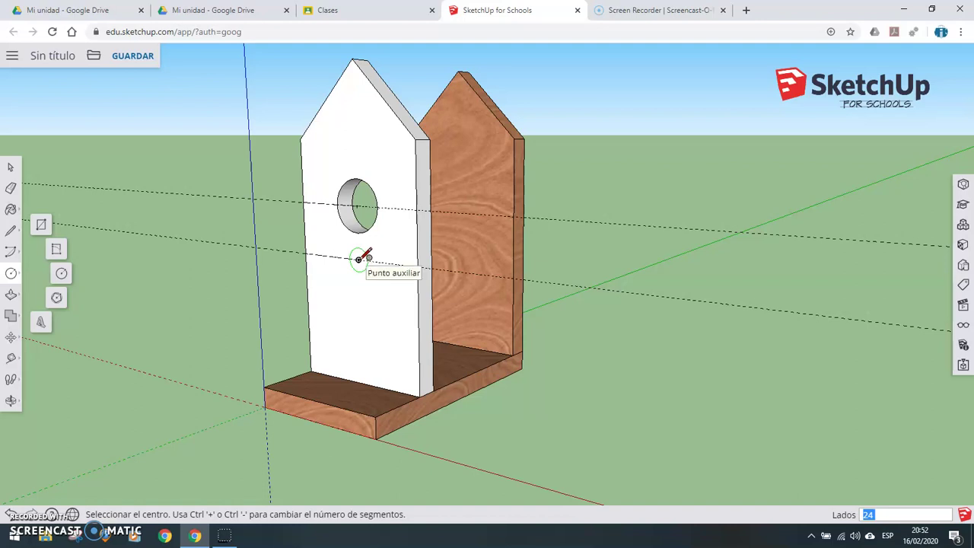
click(359, 259)
click(356, 251)
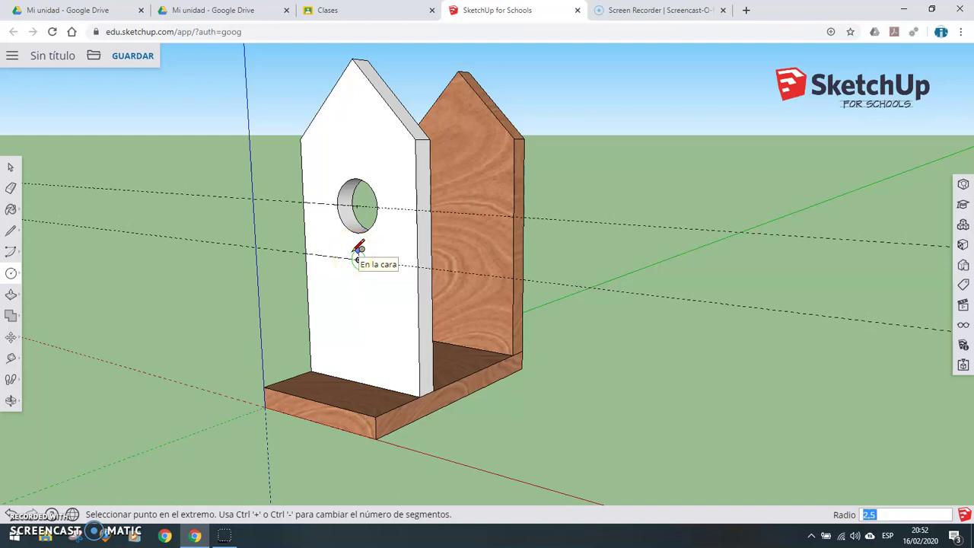
click(357, 251)
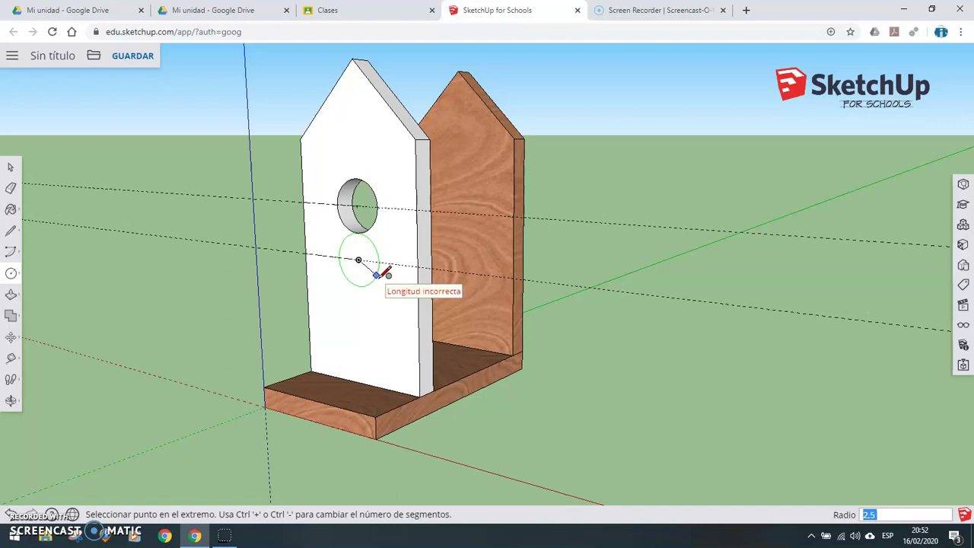
key(Escape)
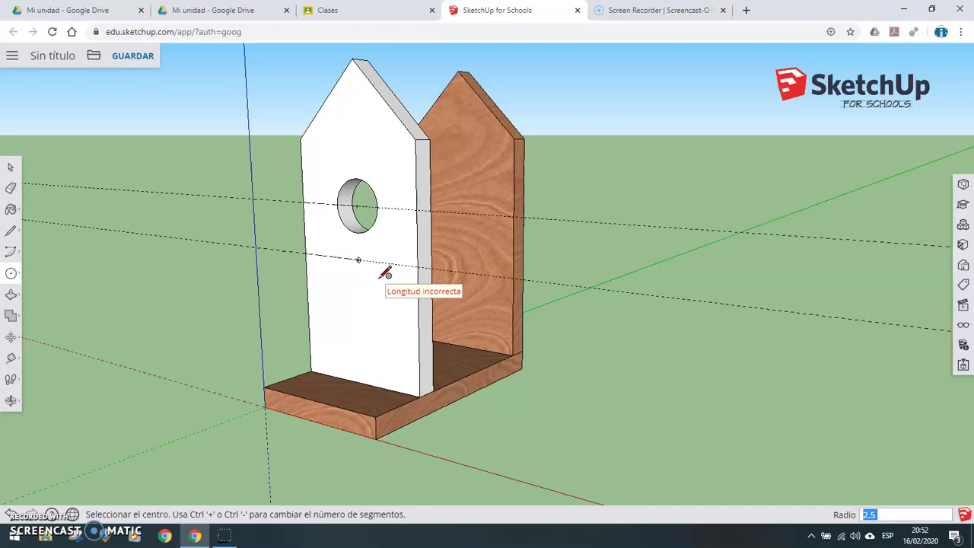
Push the small perch circle -20 mm into the front panel at the guide point
scroll(381, 271, up, 2)
scroll(380, 272, up, 2)
scroll(381, 271, up, 2)
click(70, 213)
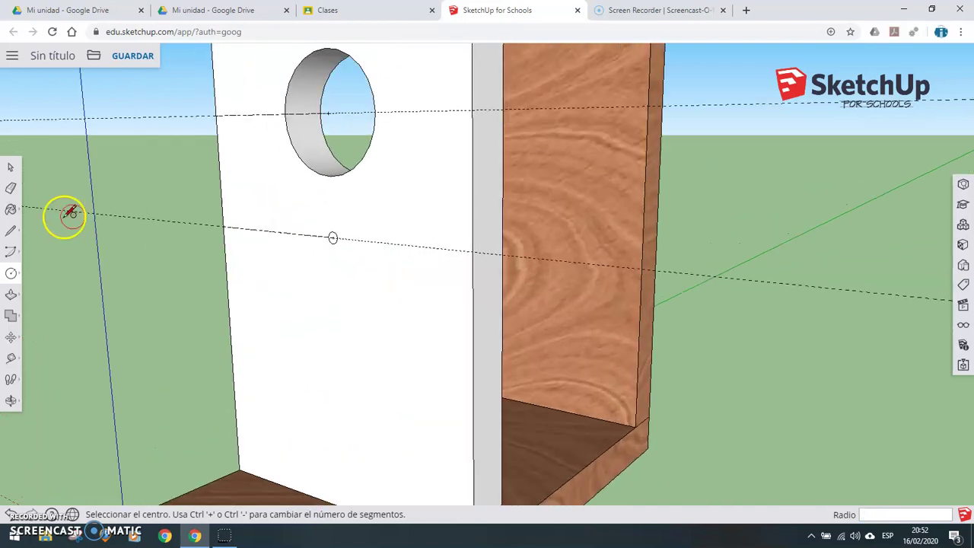
click(11, 296)
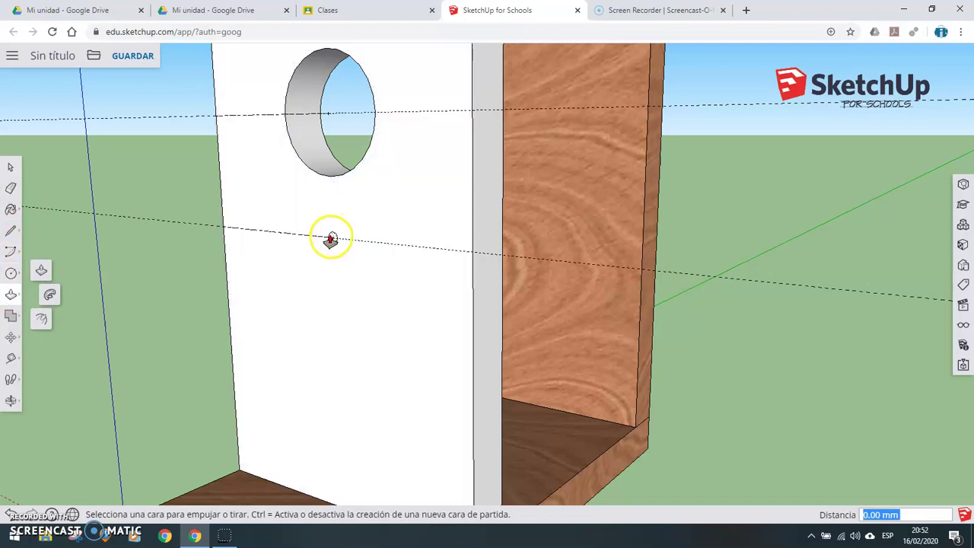
scroll(331, 240, up, 2)
scroll(327, 243, up, 2)
click(337, 233)
text(-20)
key(Return)
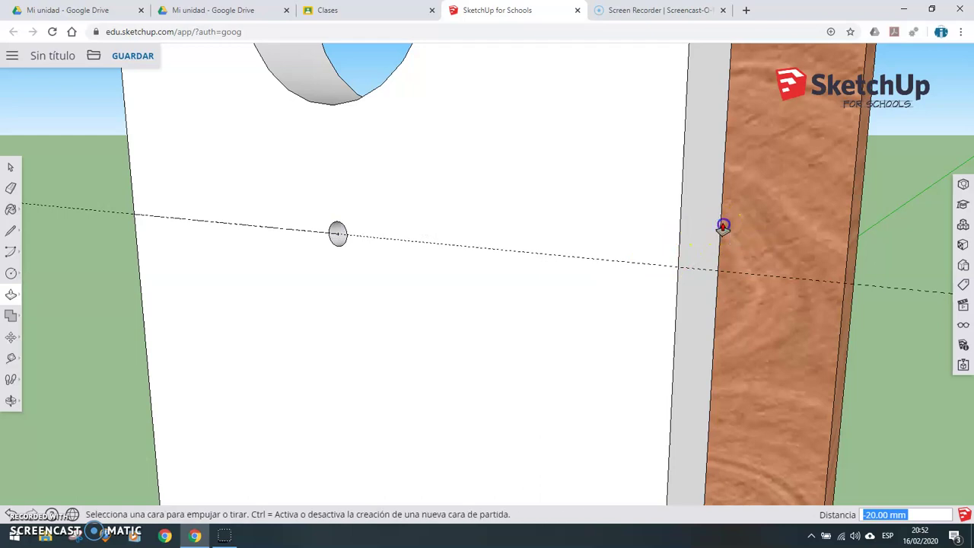
scroll(116, 292, down, 3)
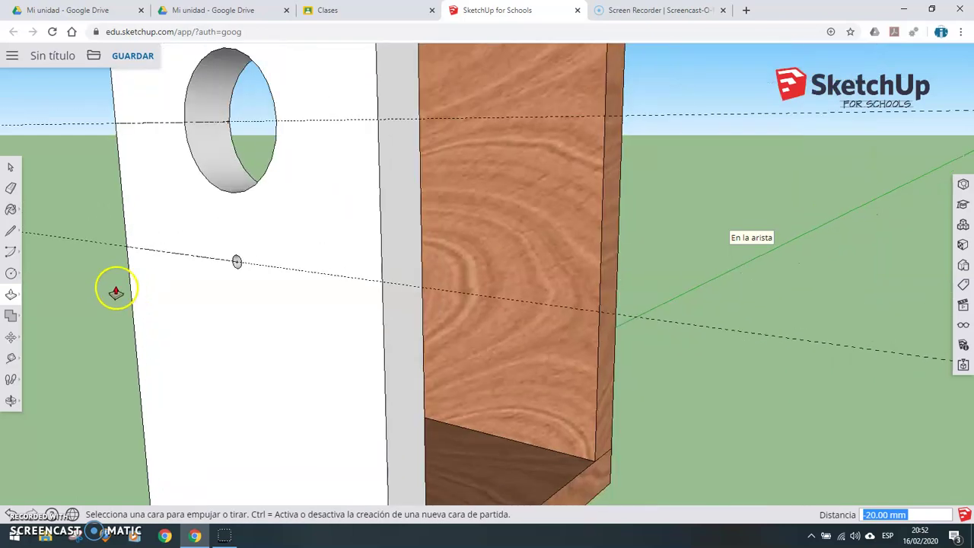
scroll(115, 292, down, 2)
scroll(91, 289, down, 2)
scroll(43, 348, down, 2)
scroll(42, 351, down, 2)
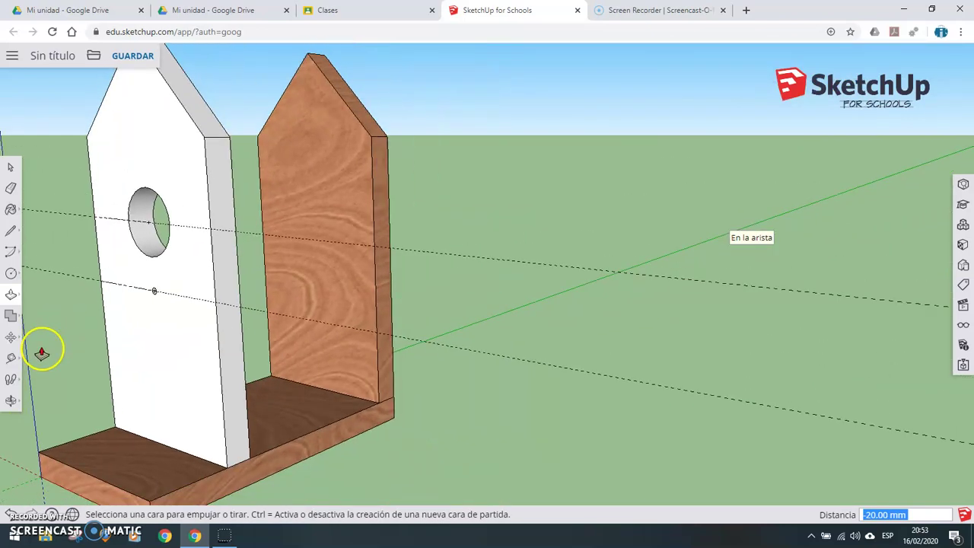
scroll(42, 352, down, 1)
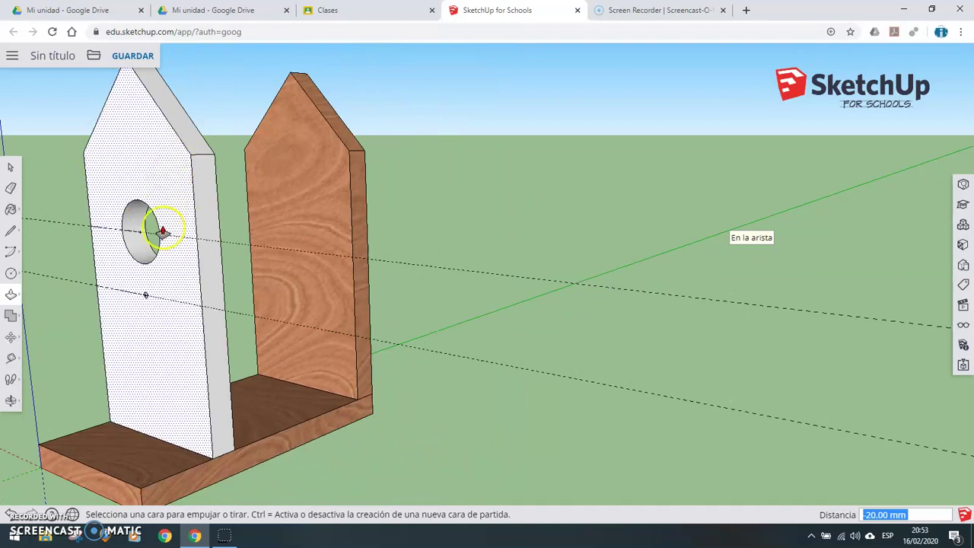
Make the entire front panel, holes included, a component named 03_Frente
click(6, 167)
triple_click(190, 371)
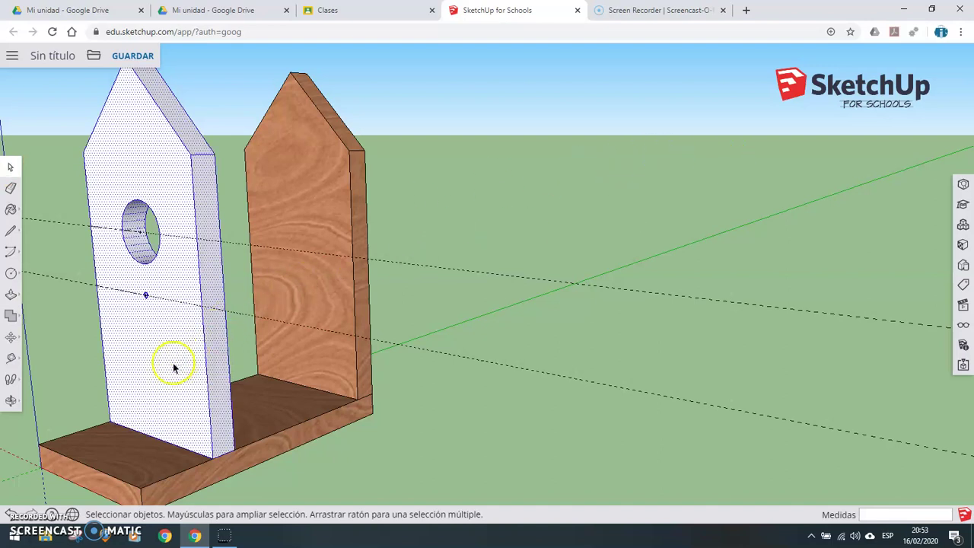
right_click(173, 365)
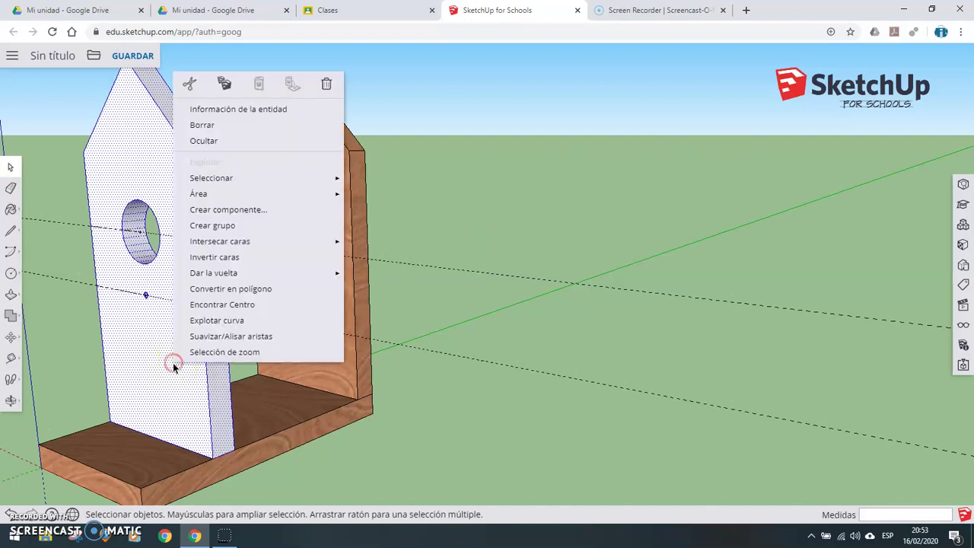
click(235, 214)
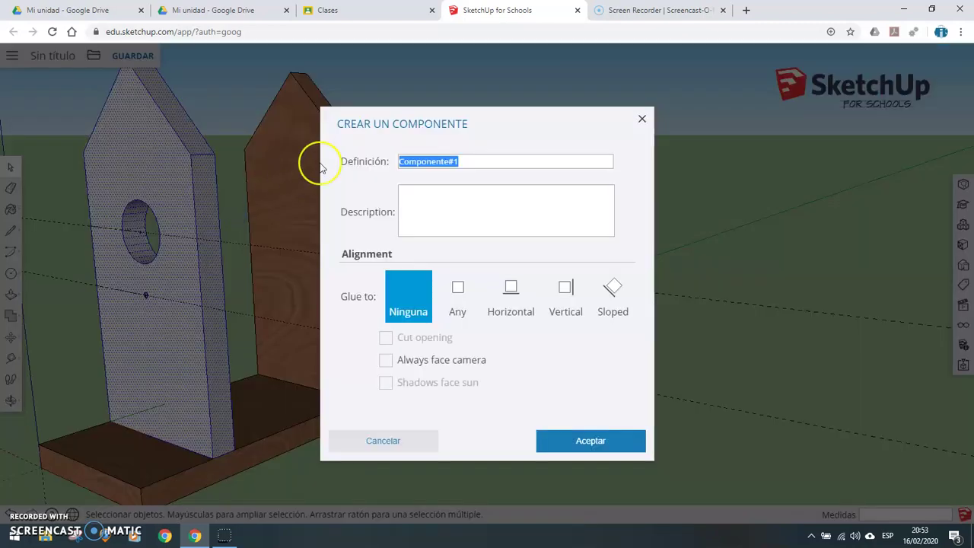
key(BackSpace)
text(03_Frente)
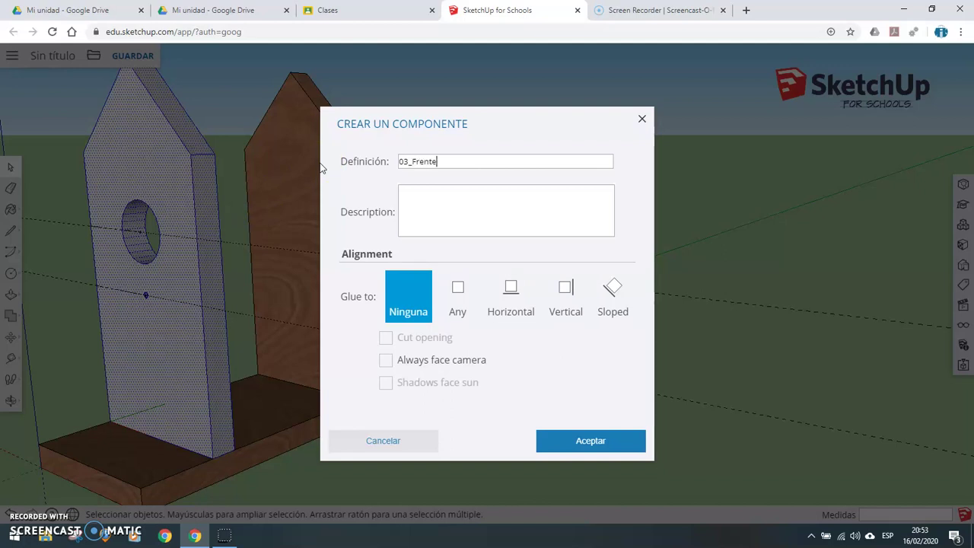
click(571, 442)
click(571, 442)
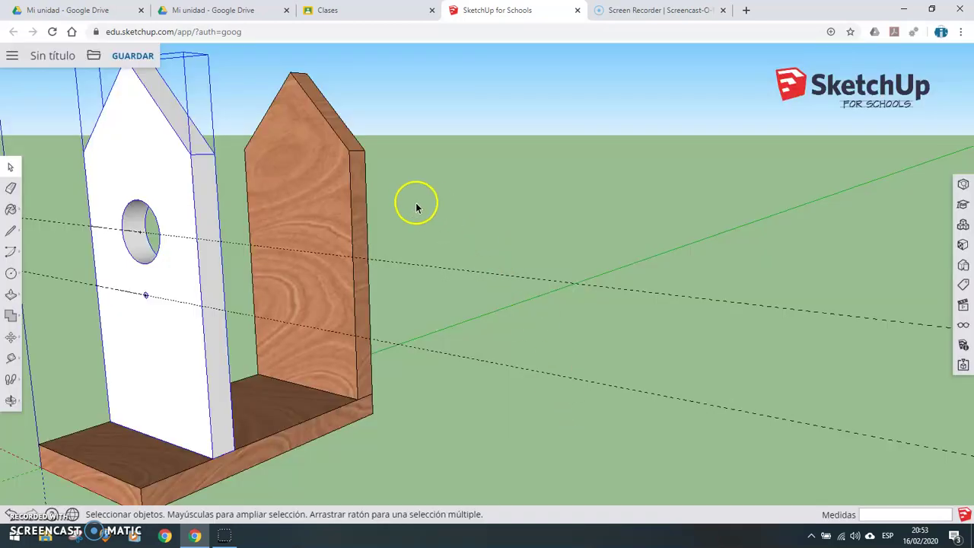
Paint the front panel with the wood material and pan the birdhouse to centre view
click(11, 209)
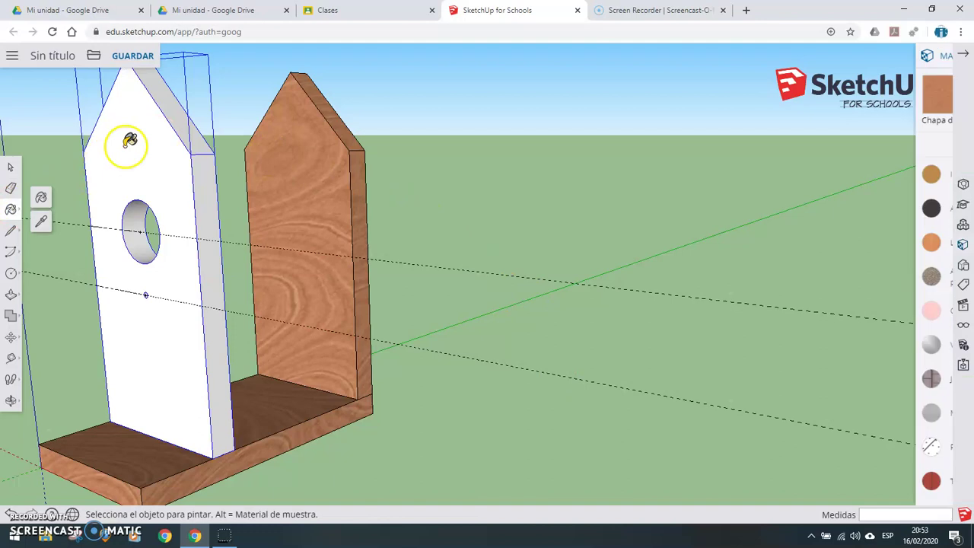
click(129, 140)
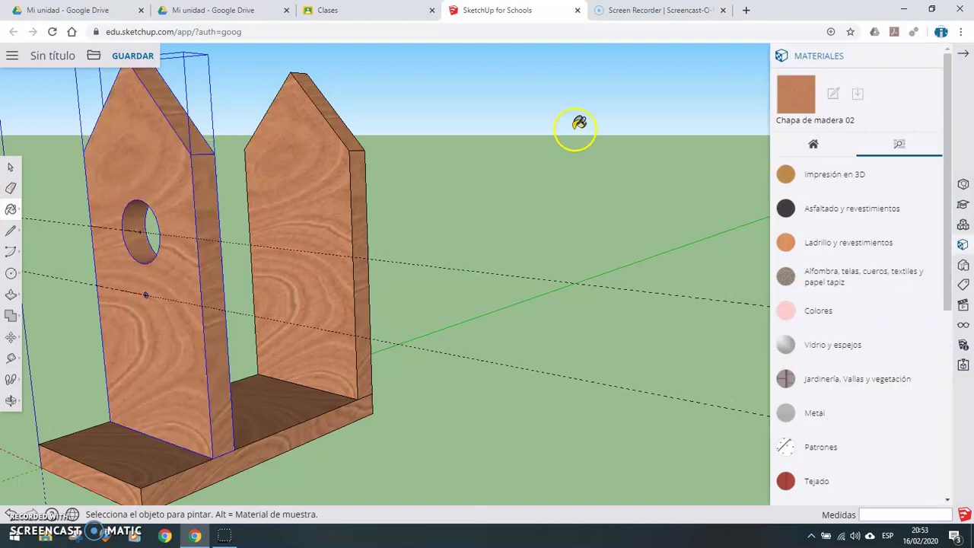
click(12, 402)
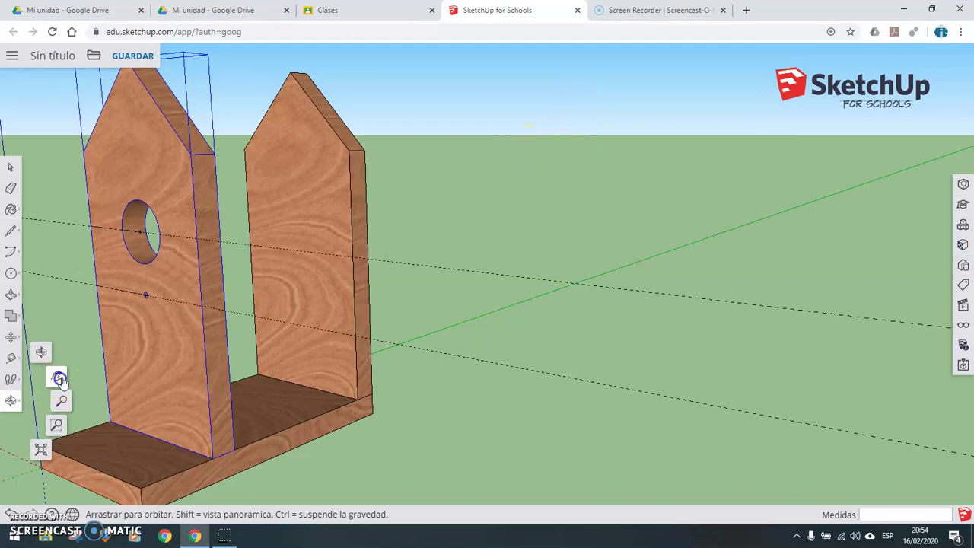
click(58, 374)
drag(172, 347, 411, 323)
scroll(411, 323, down, 2)
scroll(411, 323, down, 1)
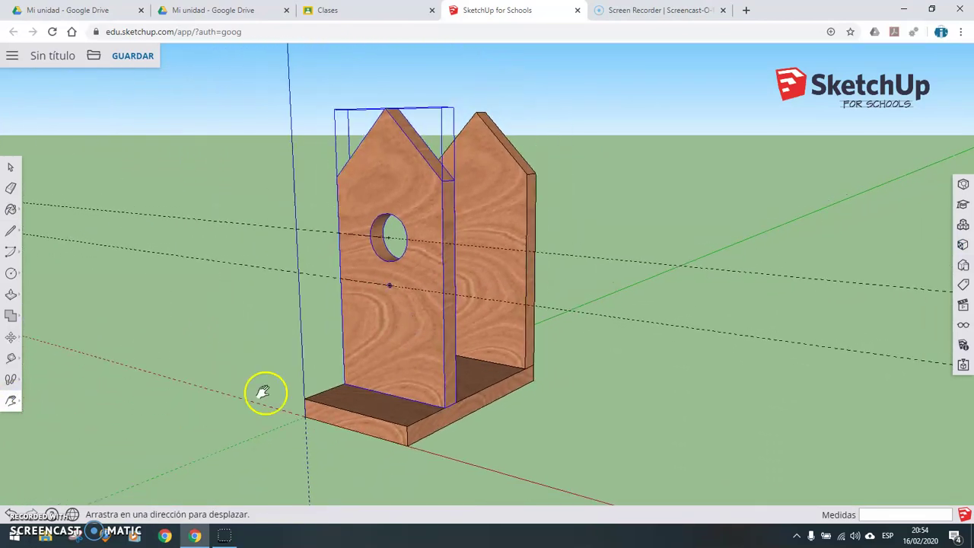
Orbit the model slightly and erase the long guide lines
click(21, 394)
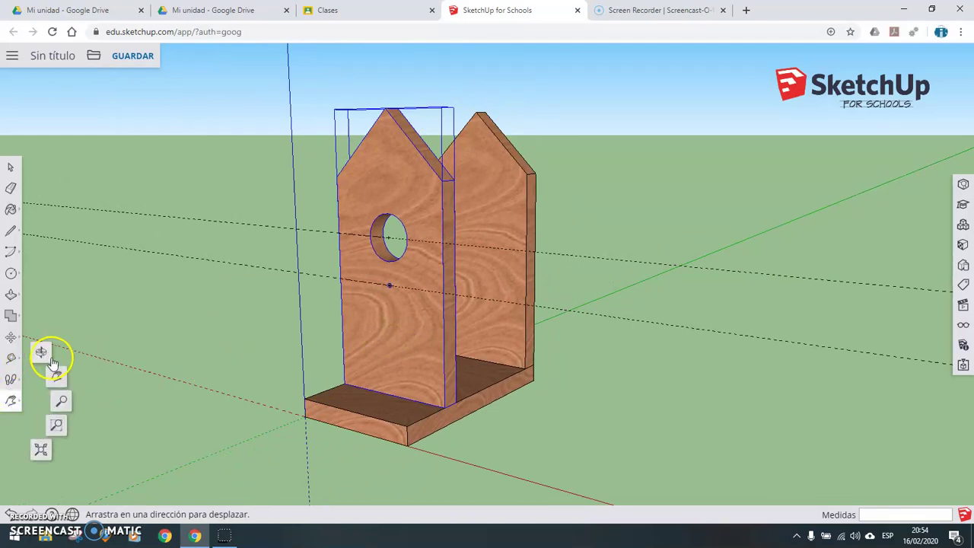
click(40, 352)
mouse_move(203, 322)
mouse_down()
mouse_move(186, 337)
mouse_move(119, 334)
mouse_up()
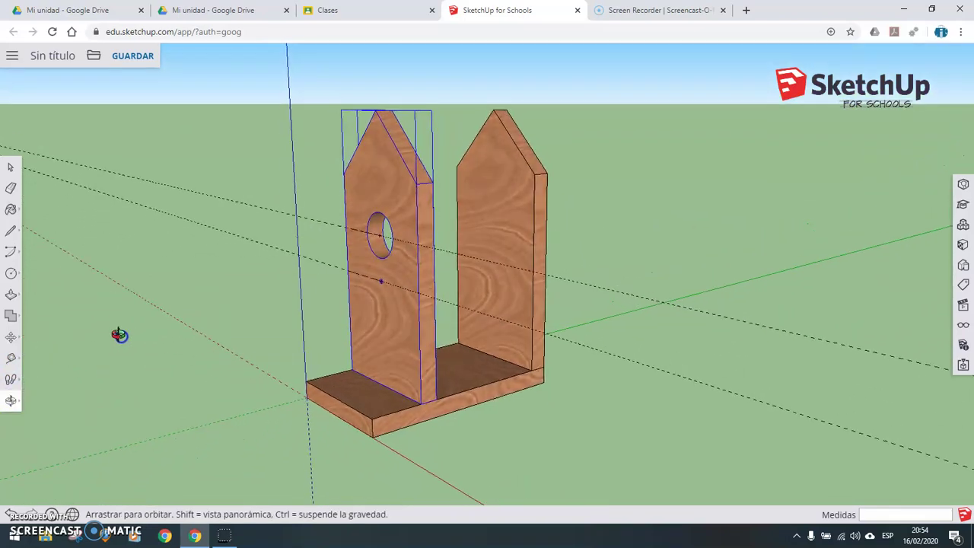
click(11, 187)
click(191, 190)
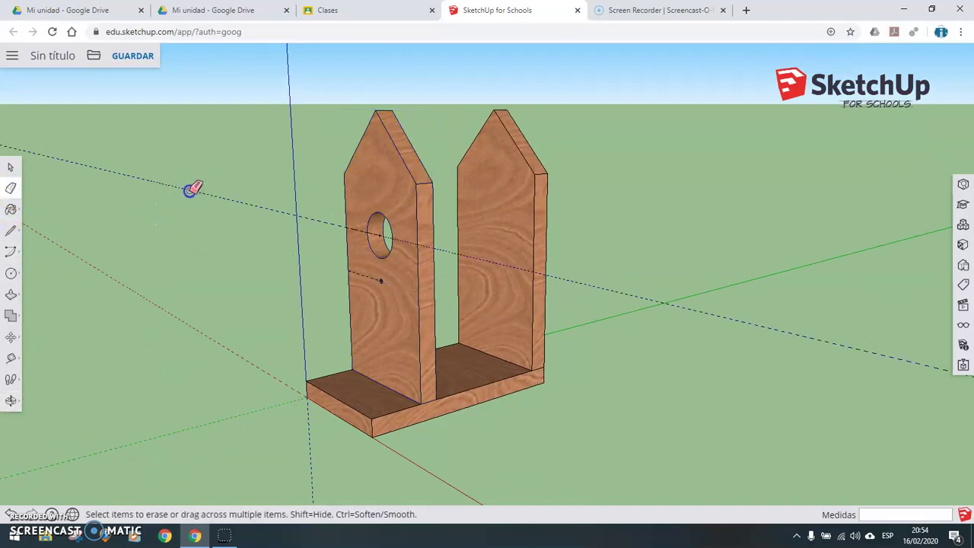
Outline the side face spanning the gap between the front and back panels
click(11, 236)
click(434, 183)
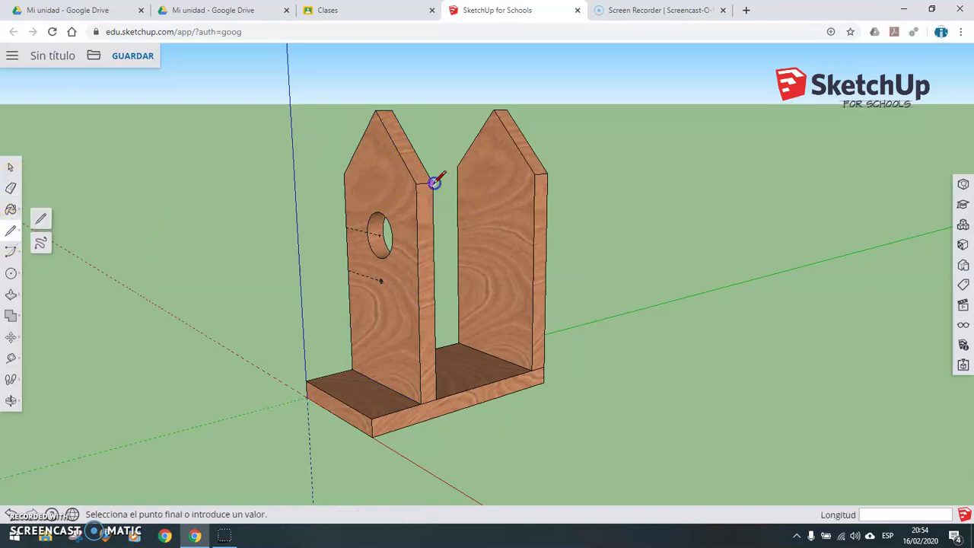
click(530, 371)
click(533, 202)
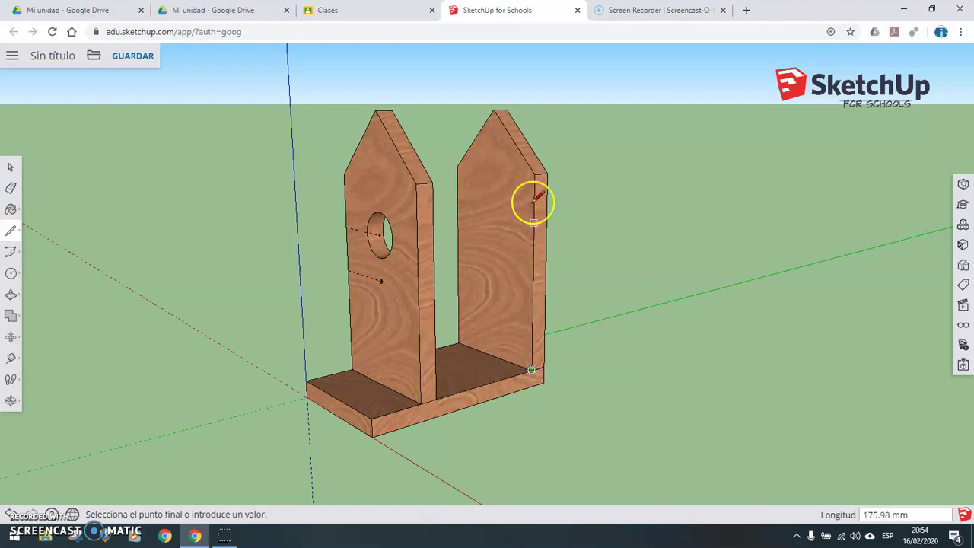
click(534, 175)
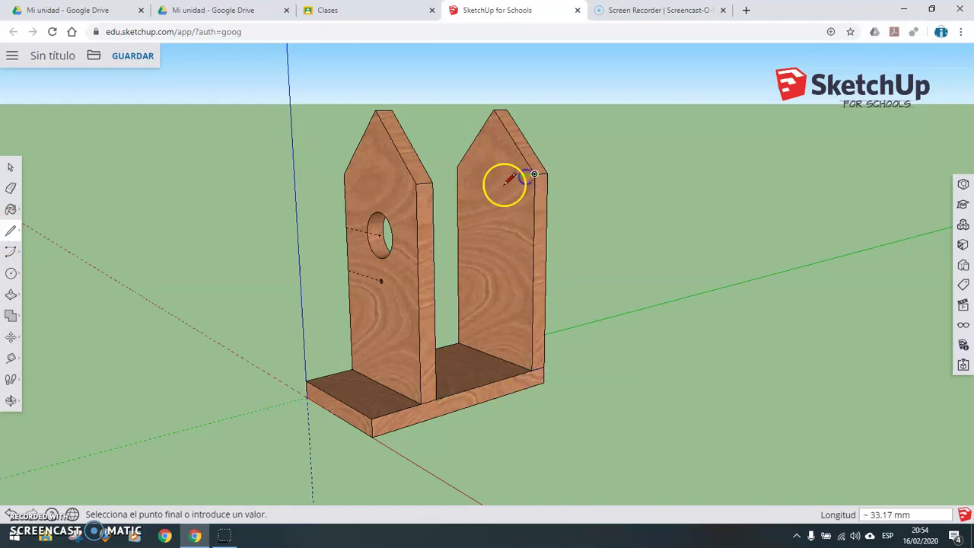
click(432, 183)
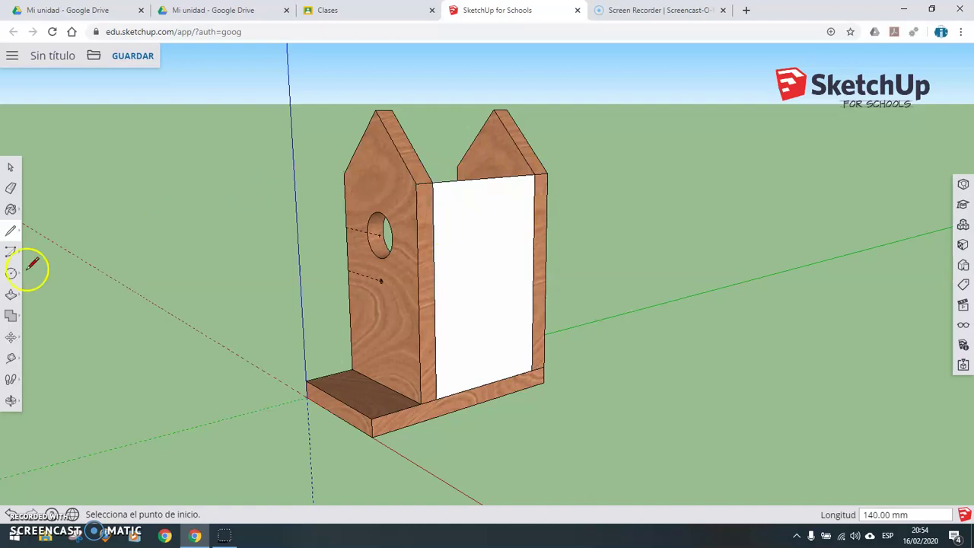
Push/Pull the side face 20 mm into a wall and select it
click(10, 294)
click(450, 203)
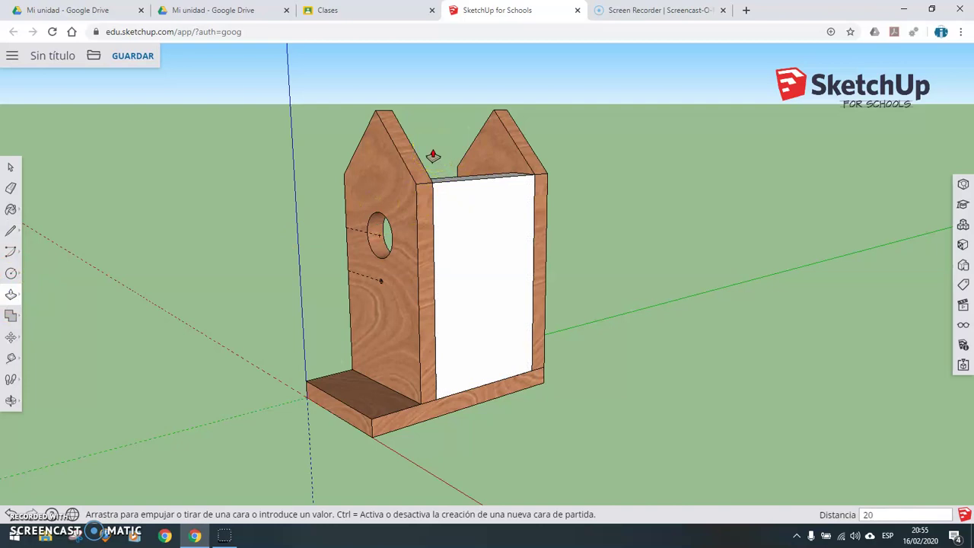
drag(313, 235, 248, 295)
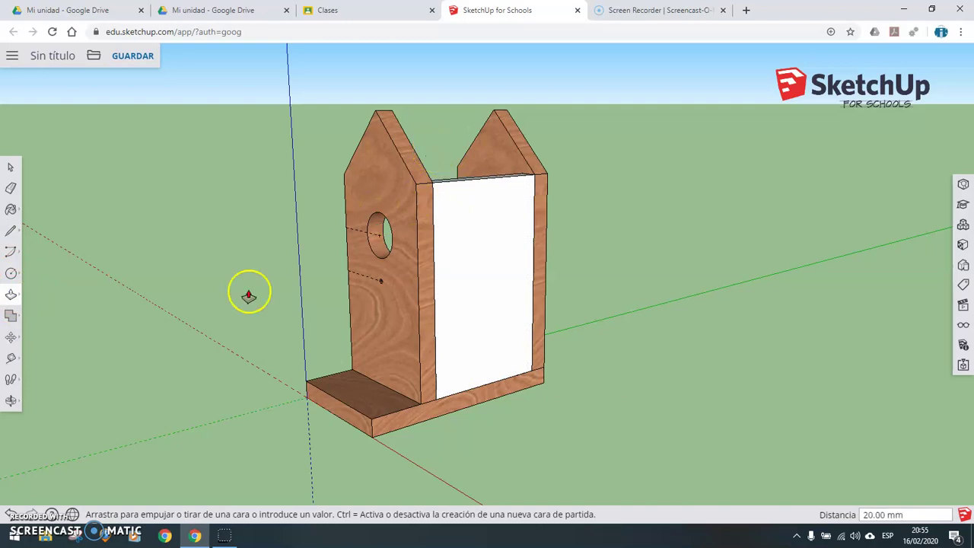
click(11, 167)
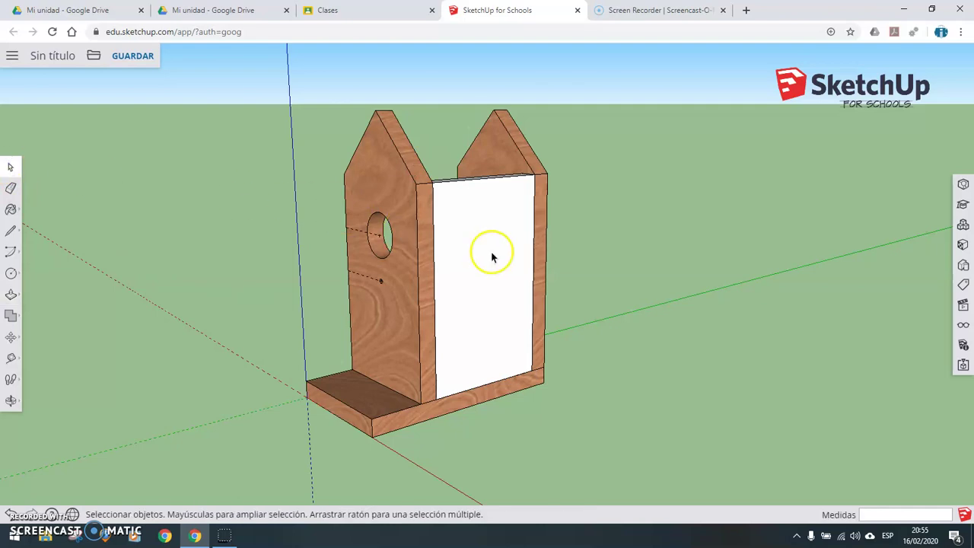
click(492, 257)
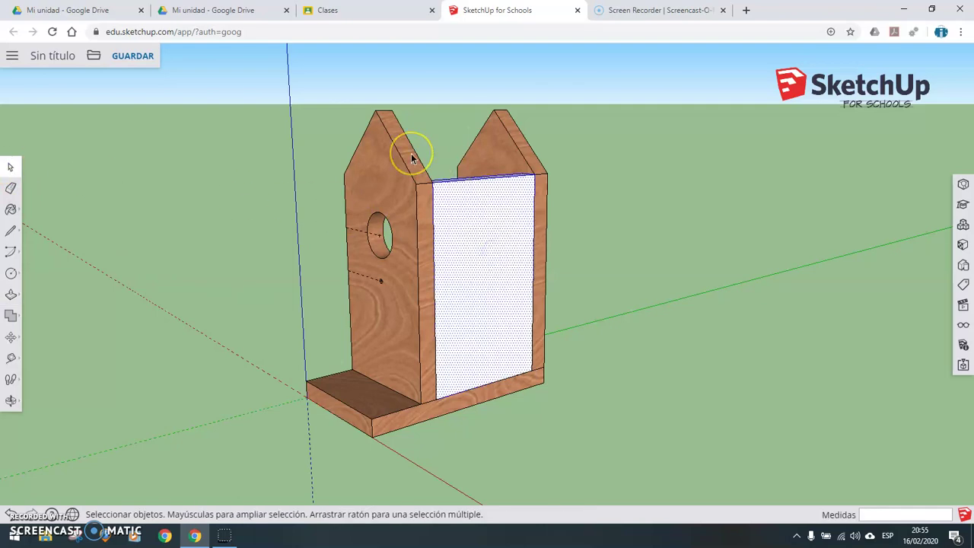
Make the selected side wall a component named 04_Lateral_Drch
right_click(480, 227)
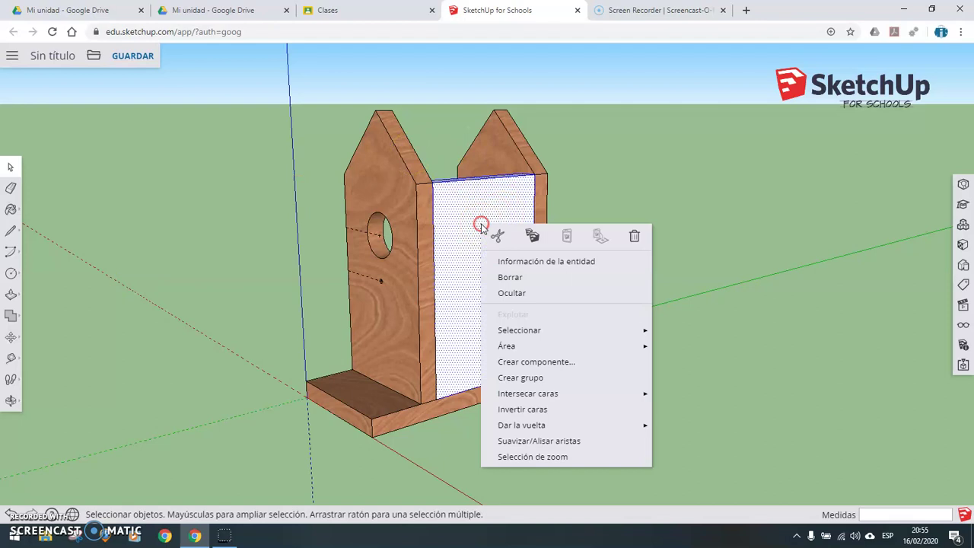
click(518, 363)
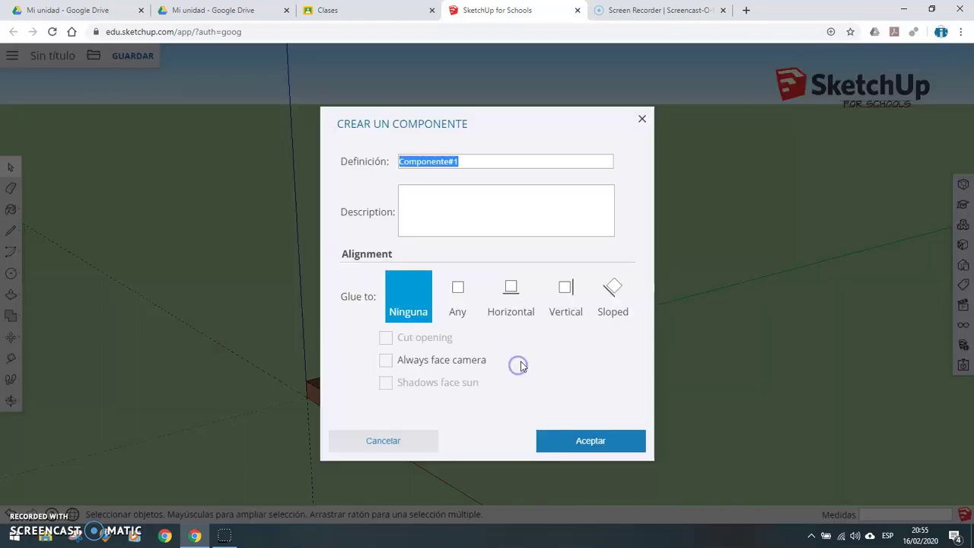
key(BackSpace)
text(04_Lateral_Drch)
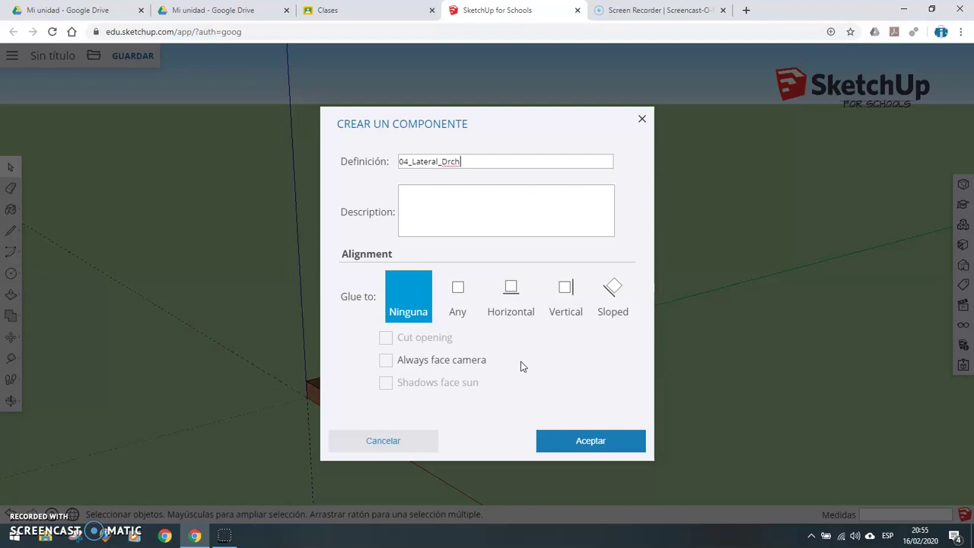
click(578, 440)
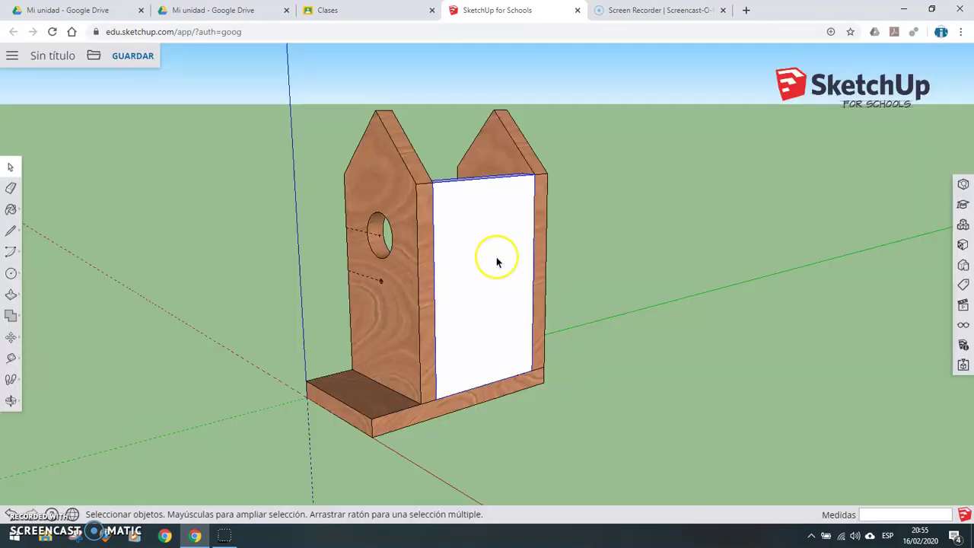
Paint the side wall with Chapa de madera 02 wood and orbit to the other side
click(11, 210)
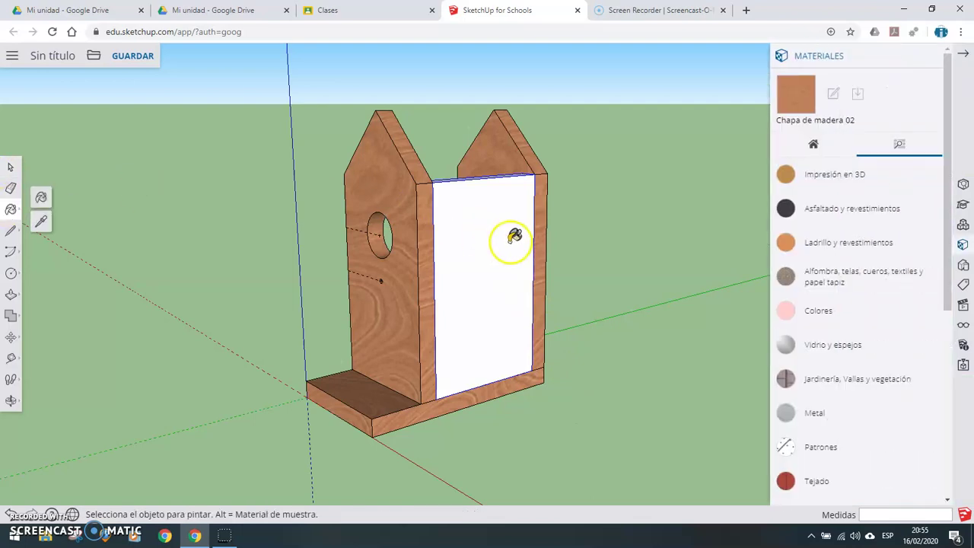
click(514, 237)
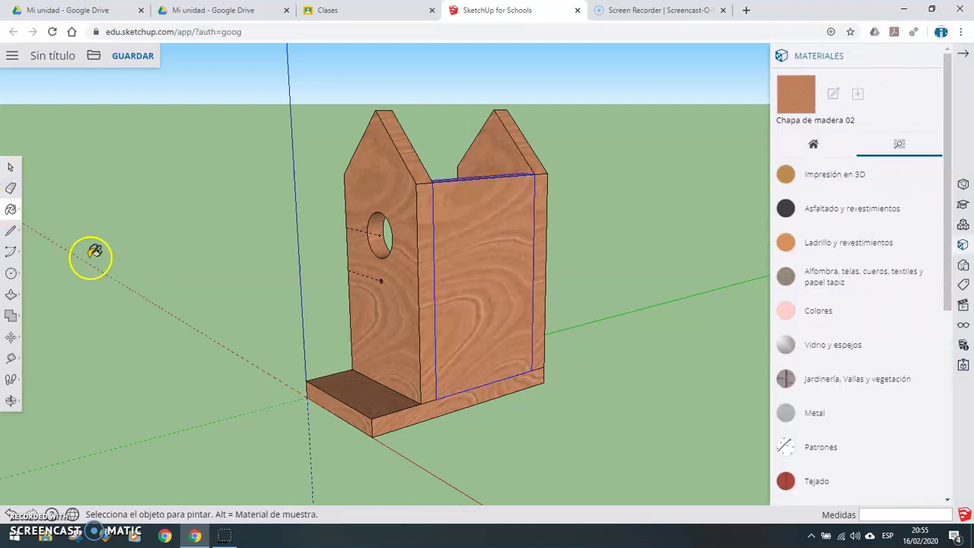
click(11, 400)
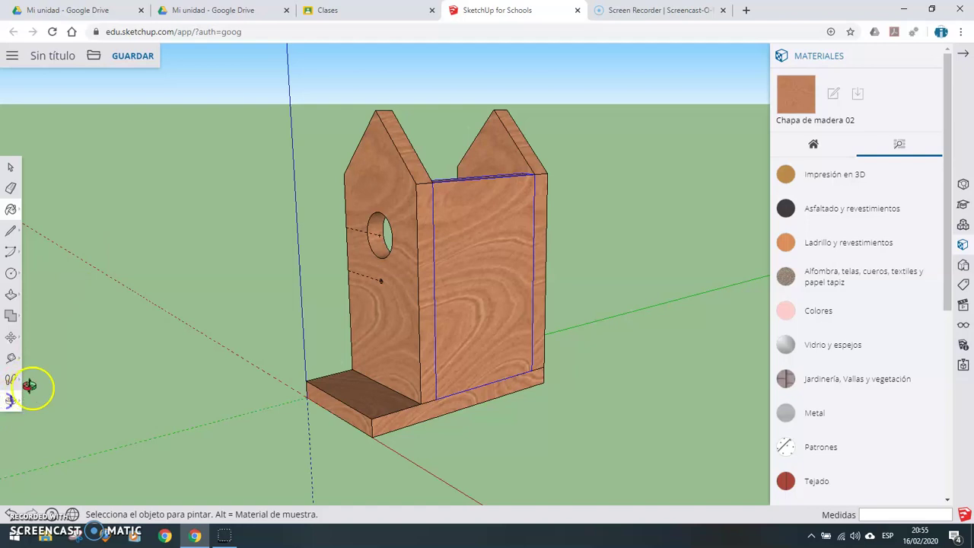
mouse_move(133, 326)
mouse_down()
mouse_move(728, 276)
mouse_move(687, 216)
mouse_move(634, 326)
mouse_up()
Outline the birdhouse's open side and extrude that face 20 mm into a side wall
click(471, 337)
click(8, 229)
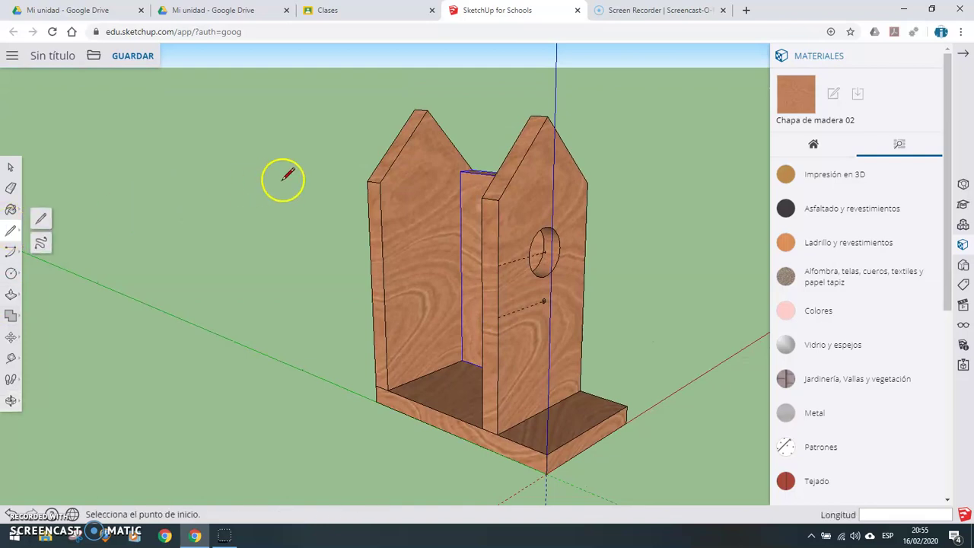
click(380, 182)
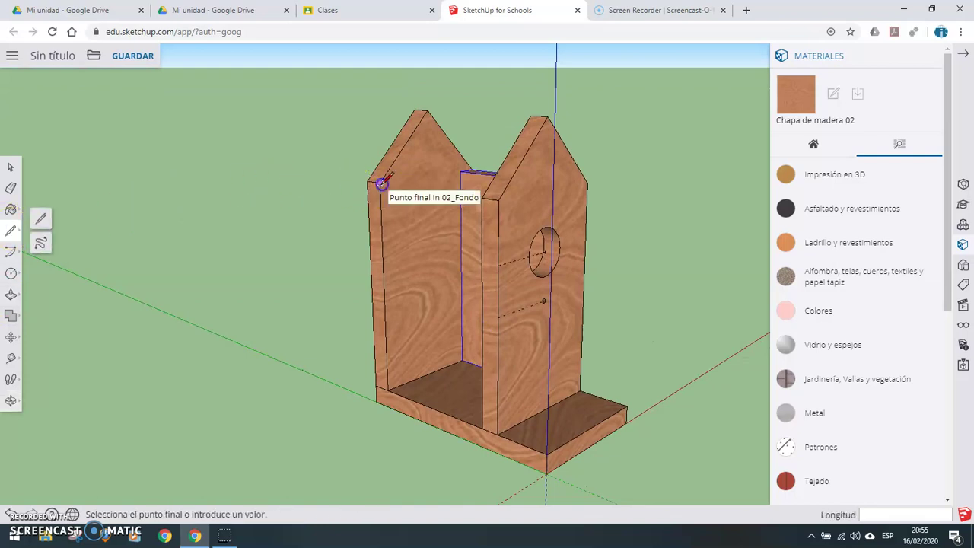
click(388, 389)
click(481, 429)
click(481, 197)
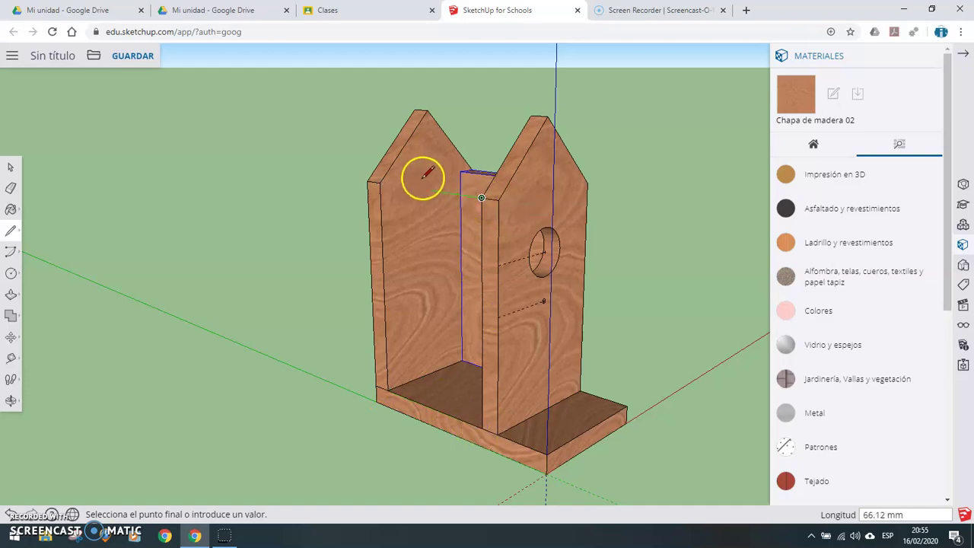
click(379, 183)
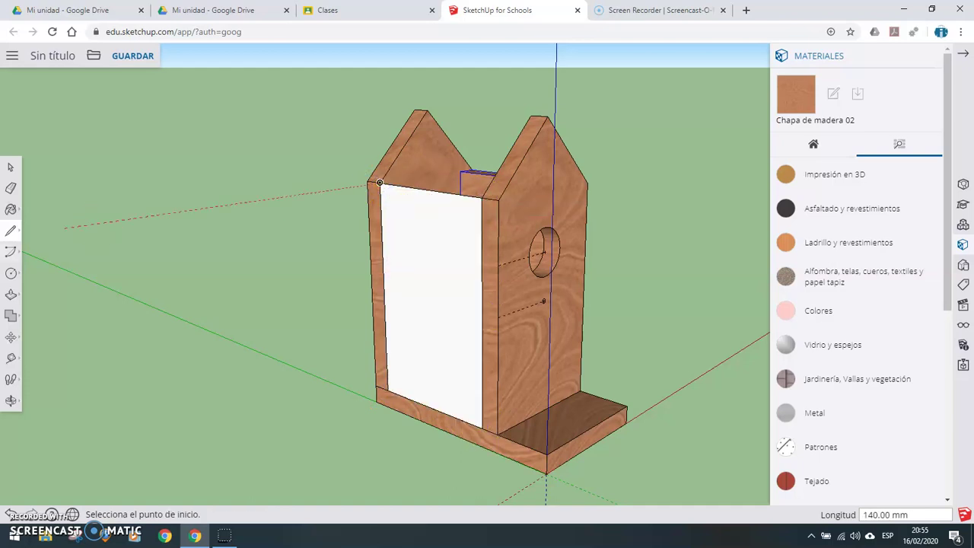
click(12, 294)
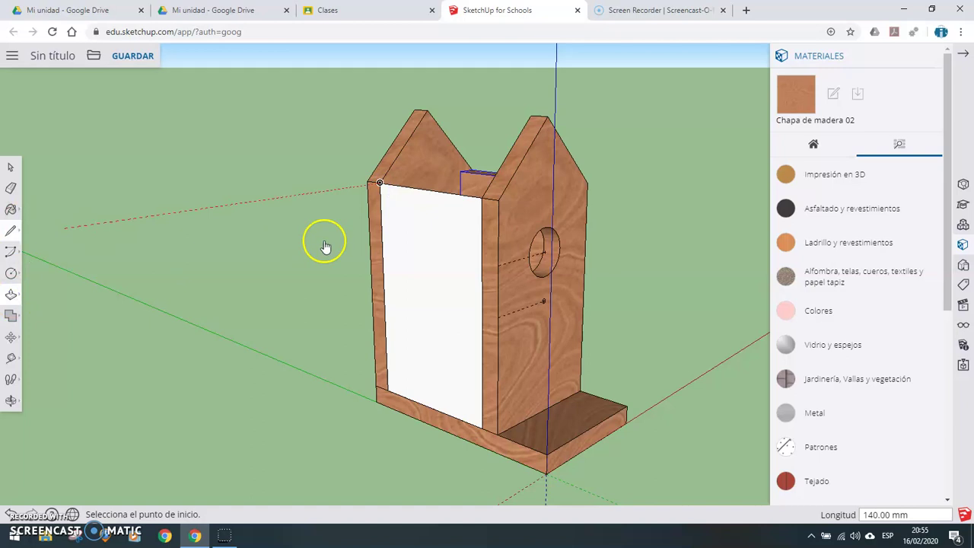
click(436, 221)
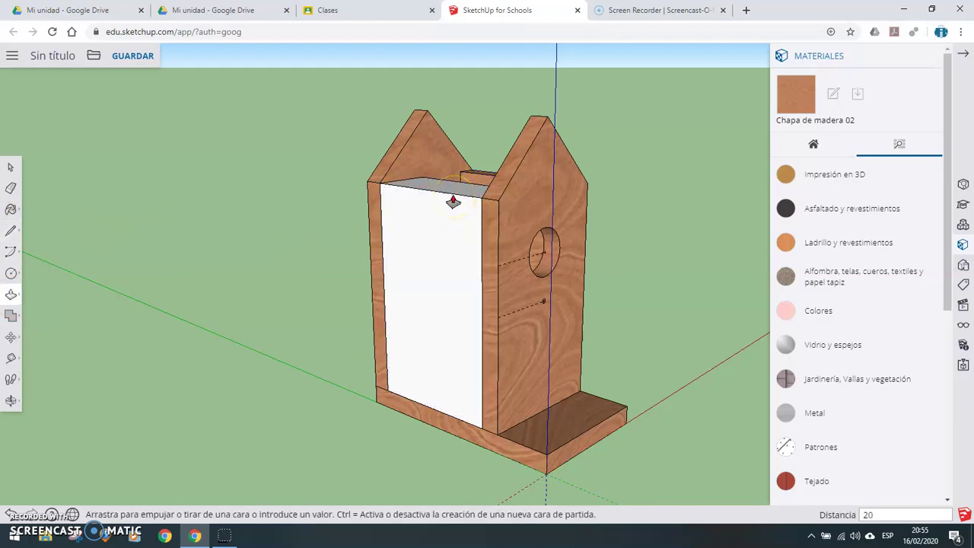
key(Return)
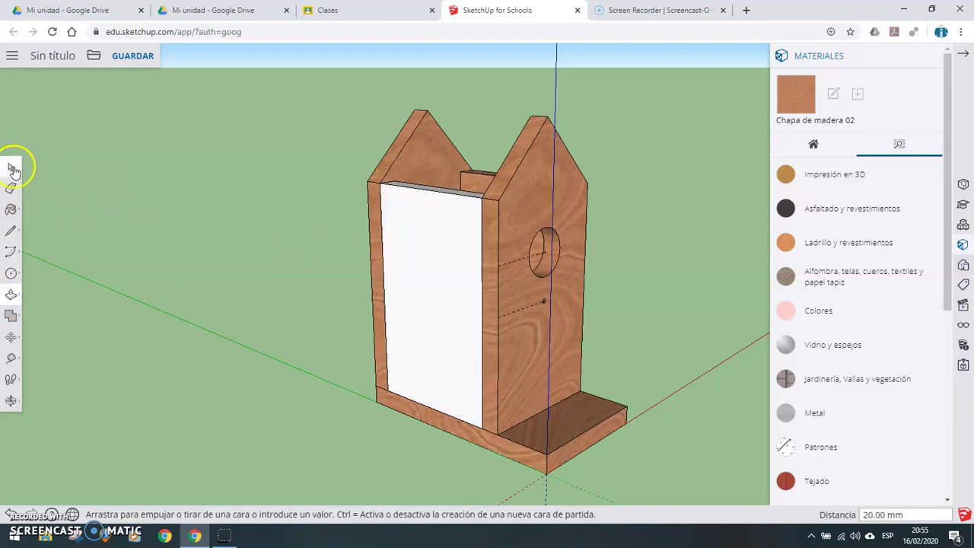
Make the new side wall a component named 05_Lateral_Izq
click(11, 166)
click(449, 288)
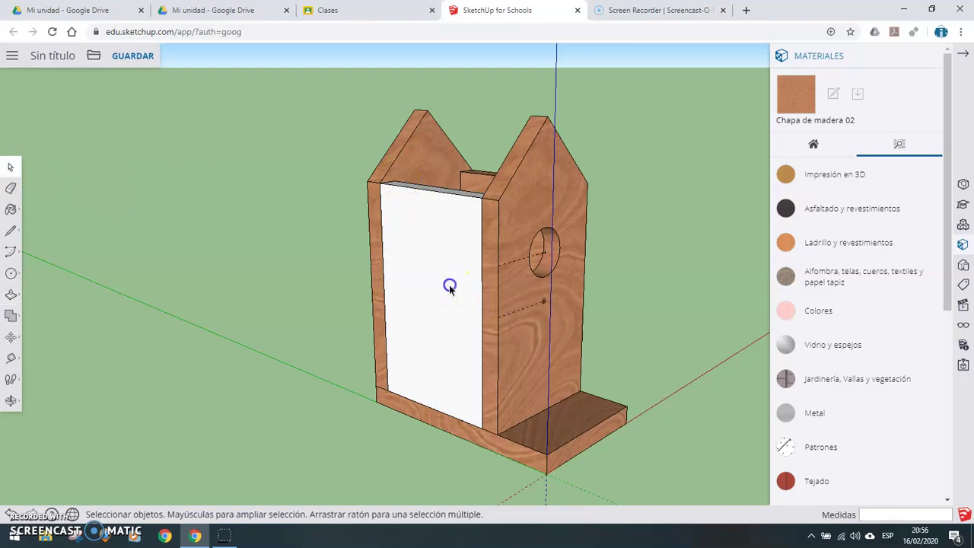
right_click(449, 286)
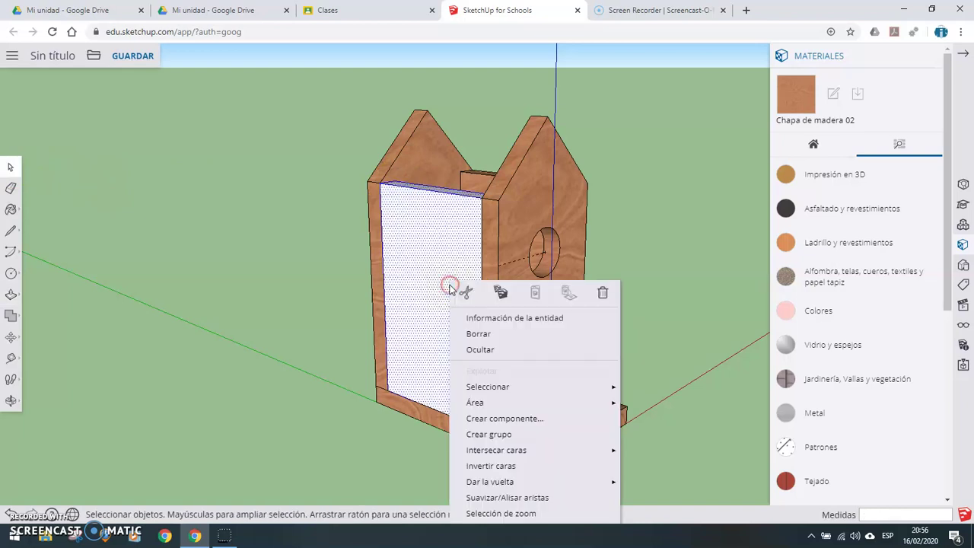
click(495, 418)
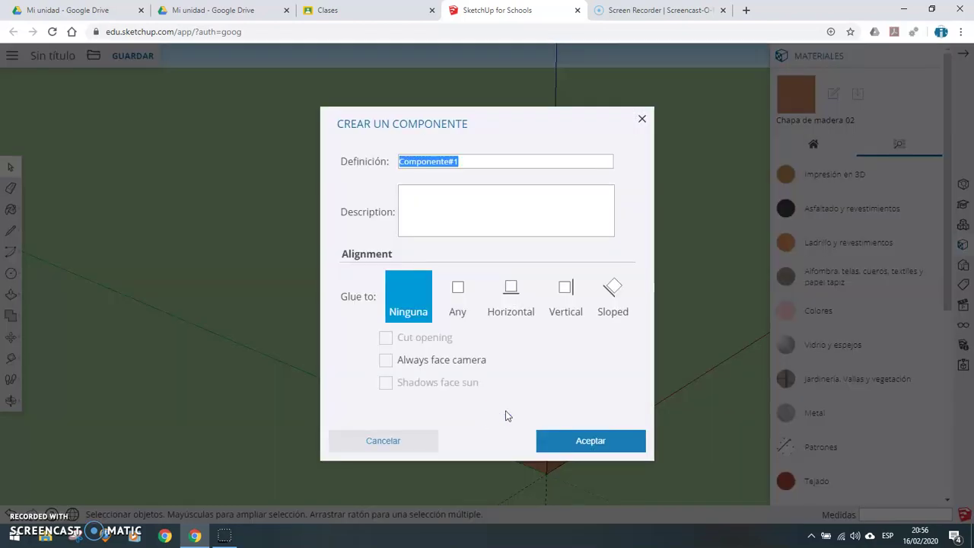
text(05_Lateral_Izd)
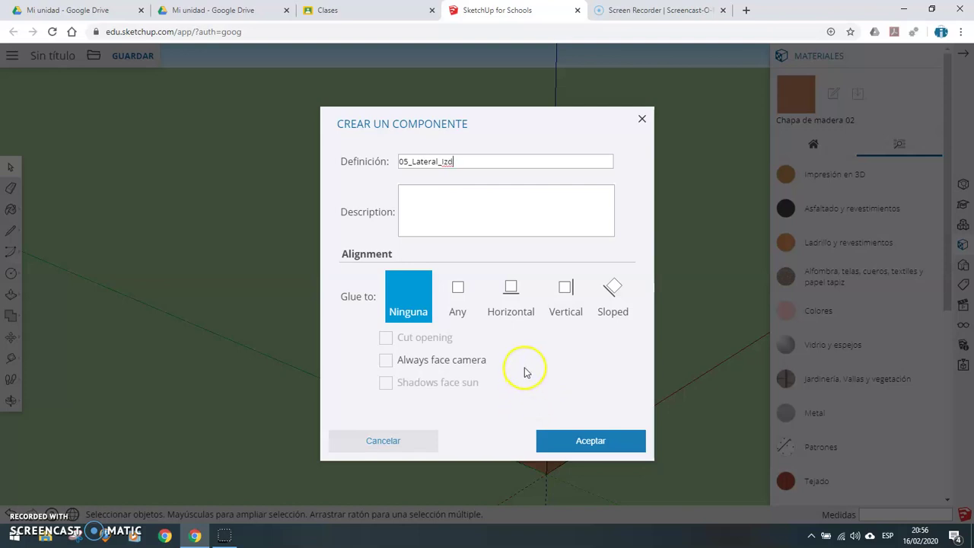
click(581, 440)
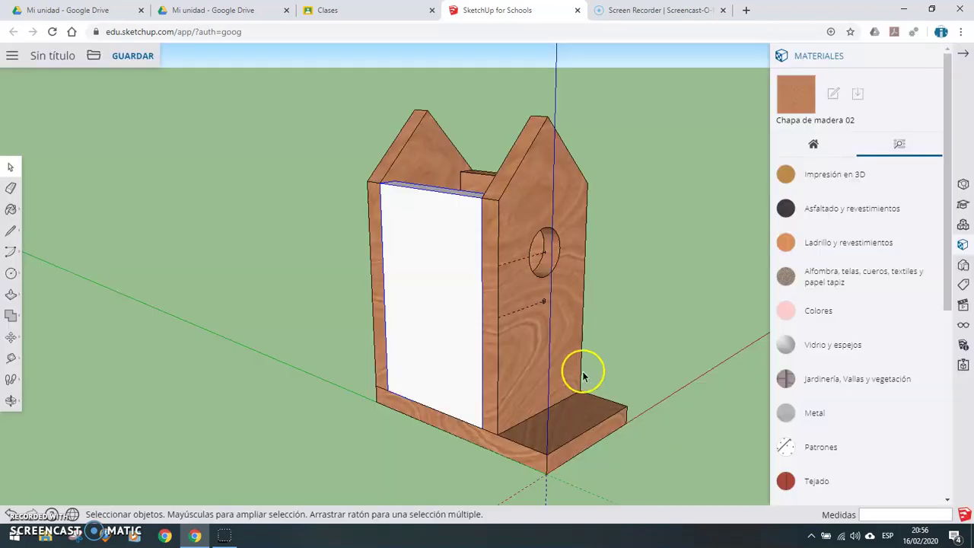
Paint the second side wall with wood, then close the materials list
click(15, 210)
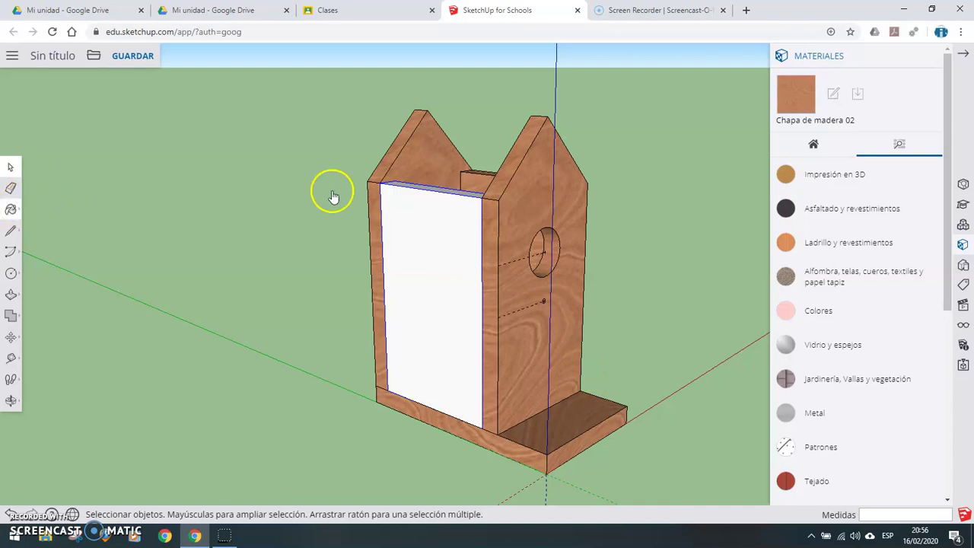
click(407, 208)
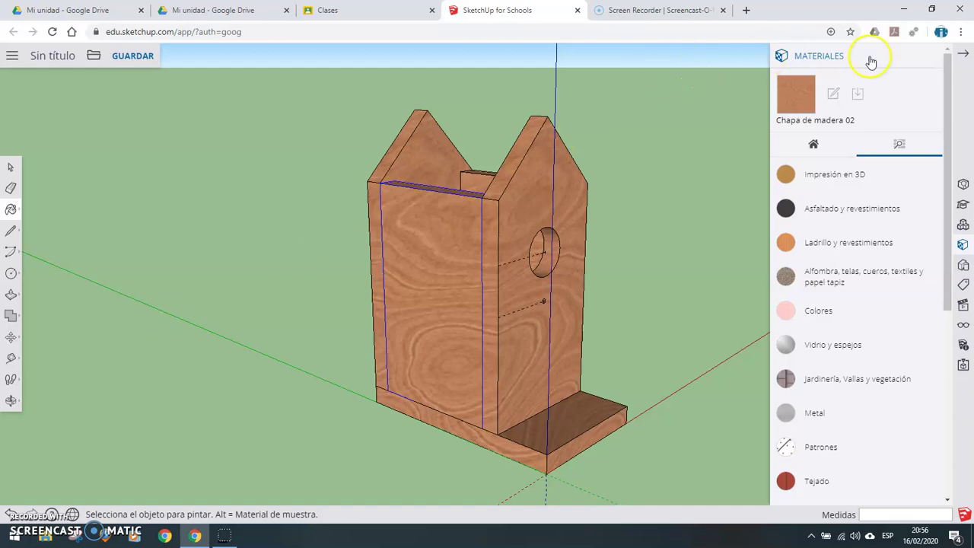
click(925, 56)
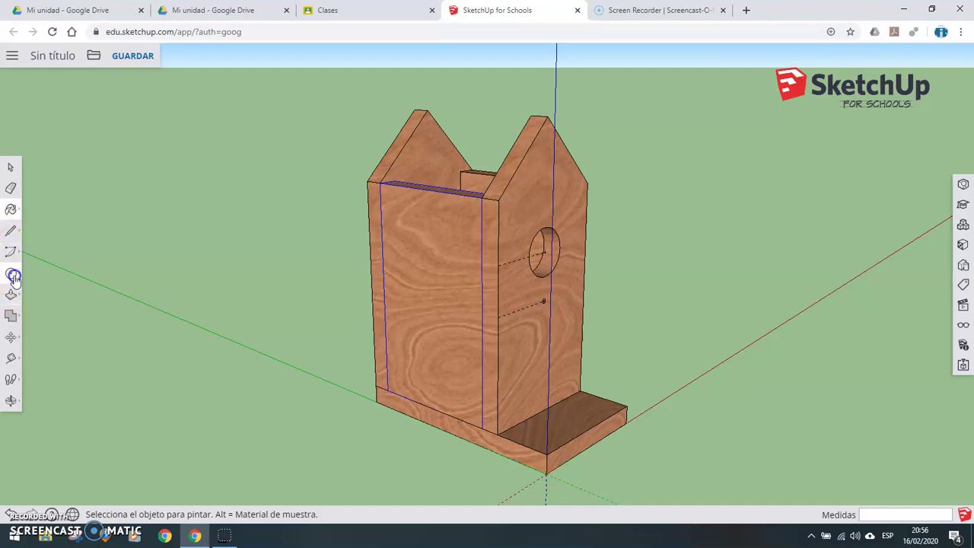
Draw a rotated rectangle from the gable's lower corner to the peak, extruded 20 mm
click(51, 252)
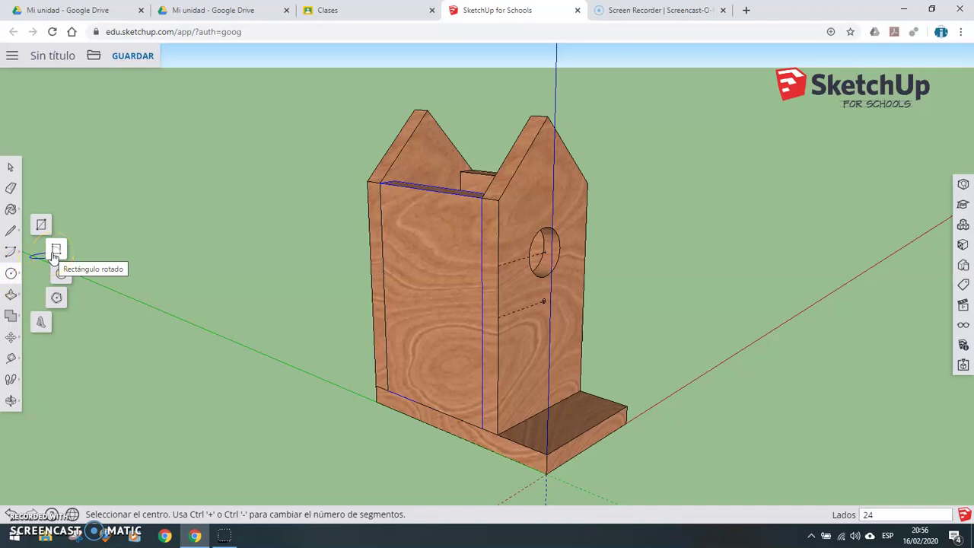
click(55, 252)
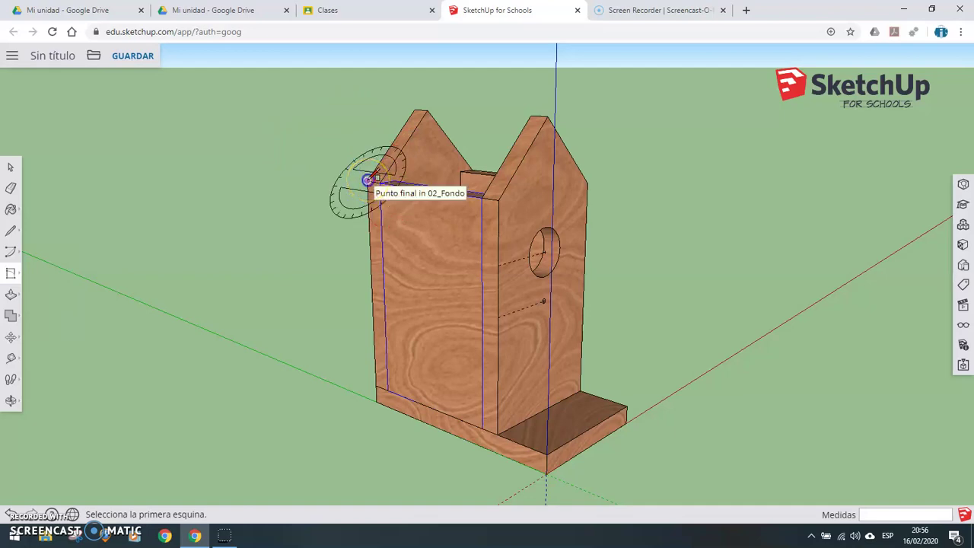
drag(367, 180, 415, 109)
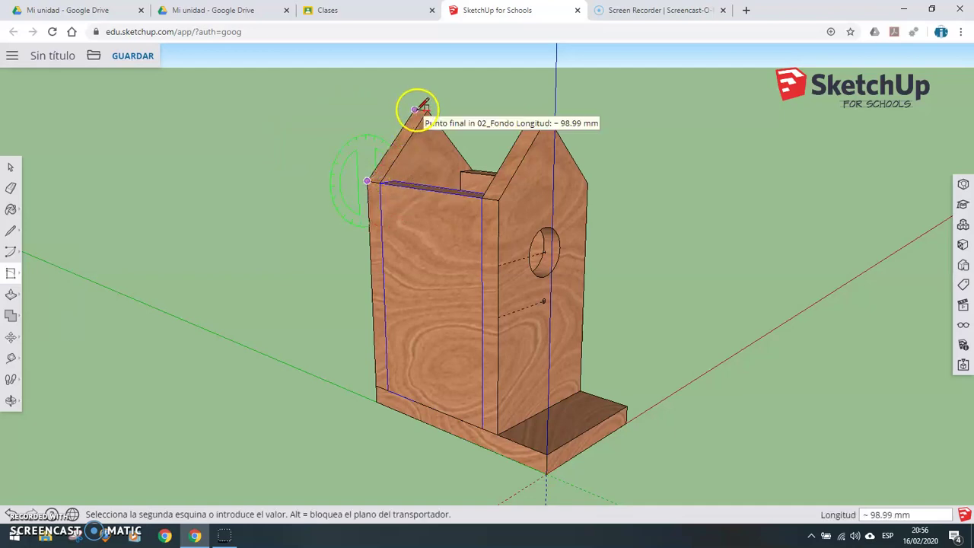
click(415, 109)
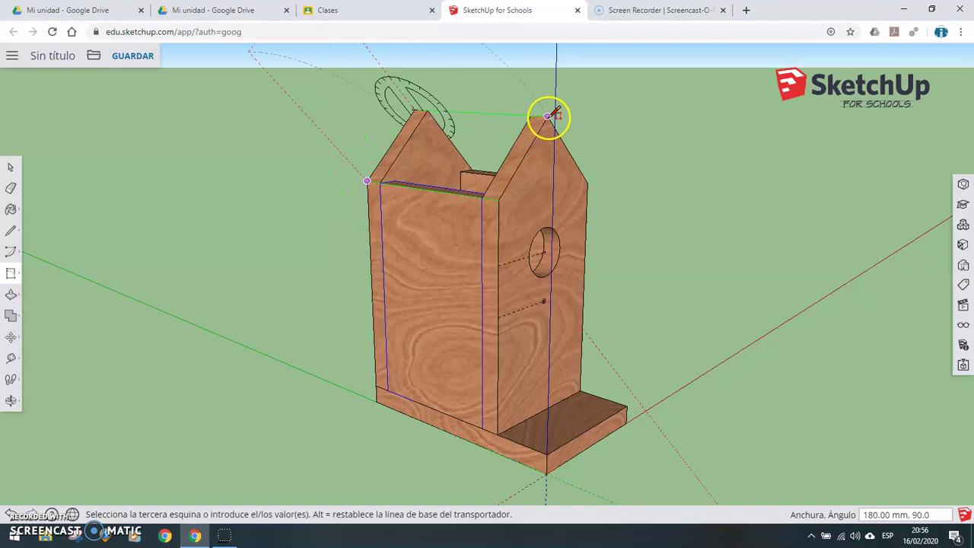
click(499, 197)
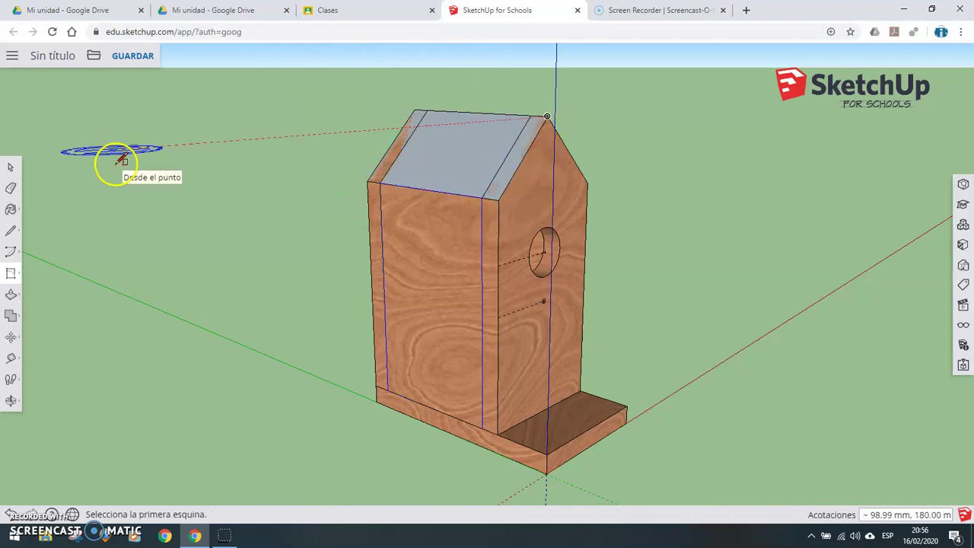
click(11, 296)
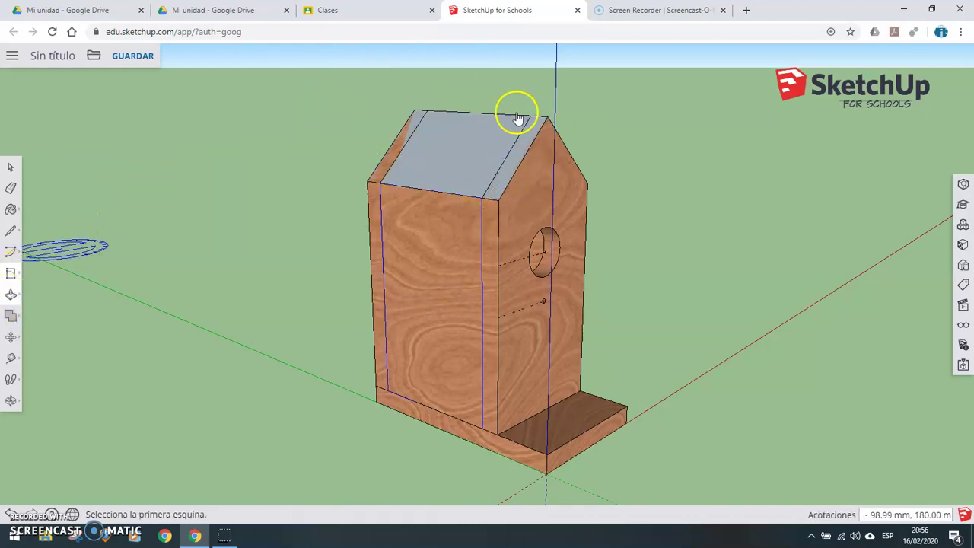
click(447, 145)
text(20)
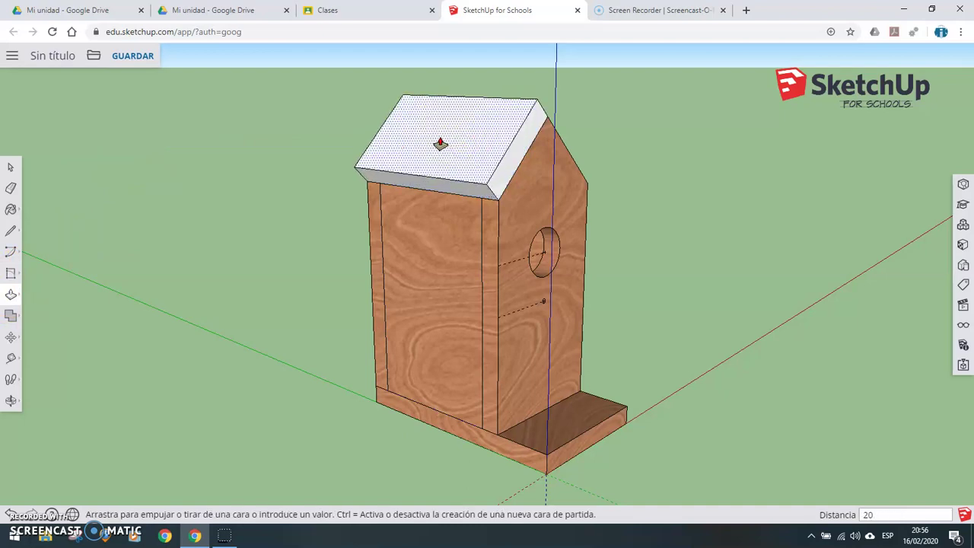
key(Return)
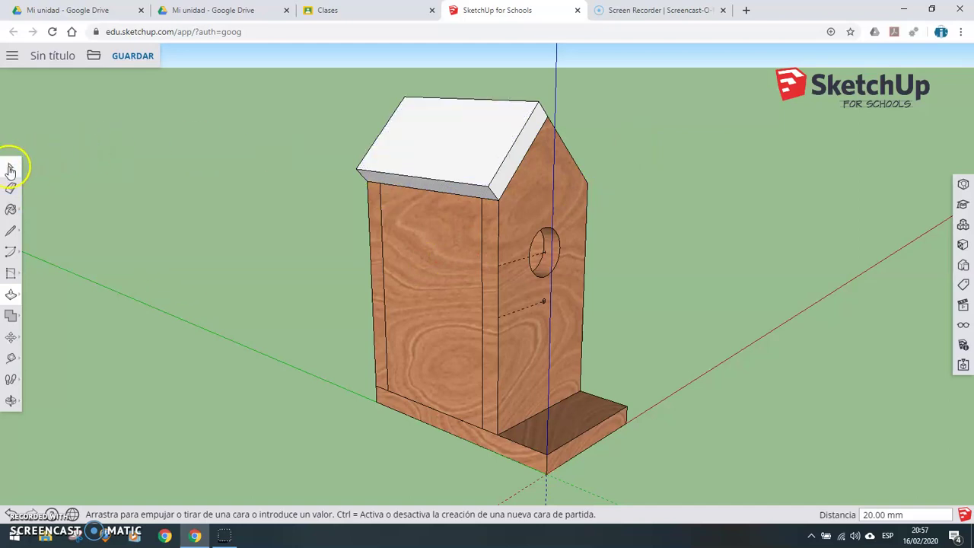
Make the first roof slab a group
key(space)
click(457, 144)
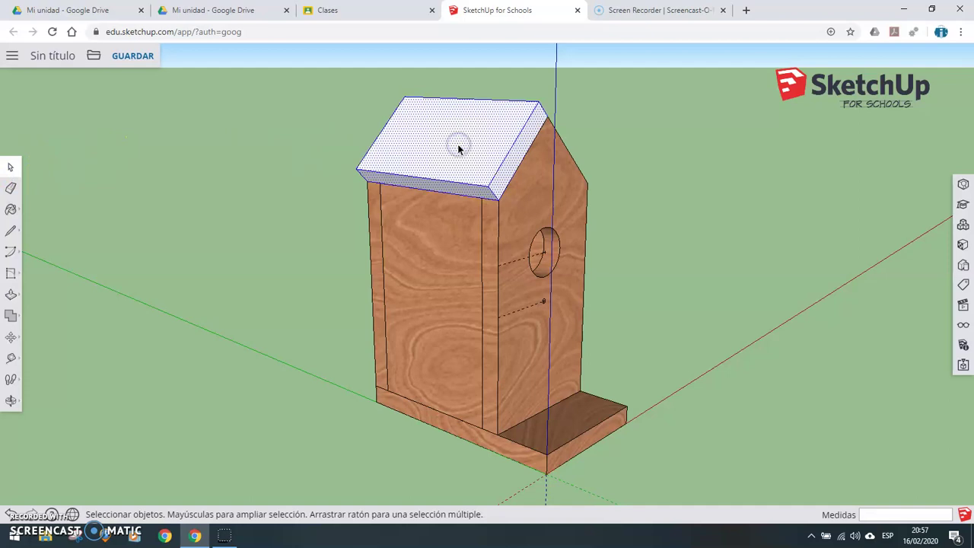
right_click(458, 149)
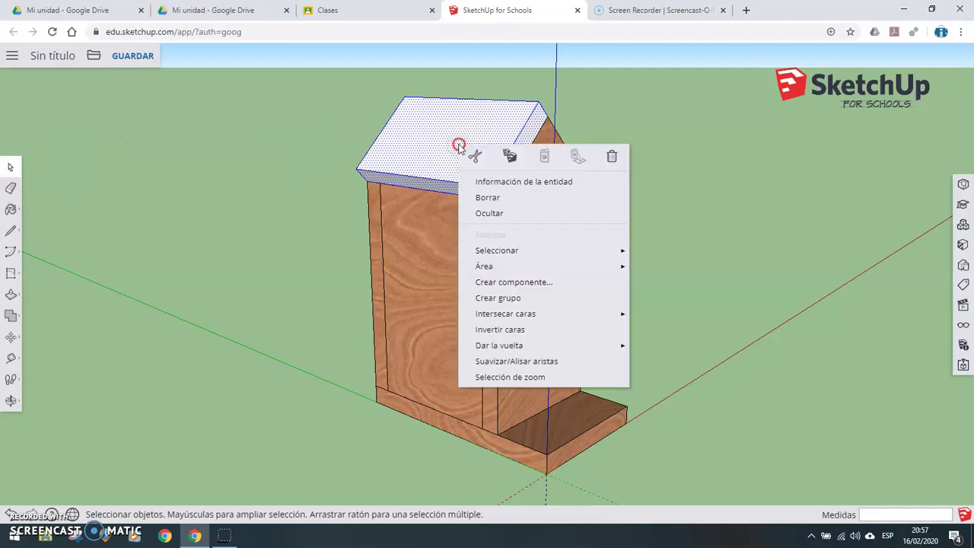
click(487, 298)
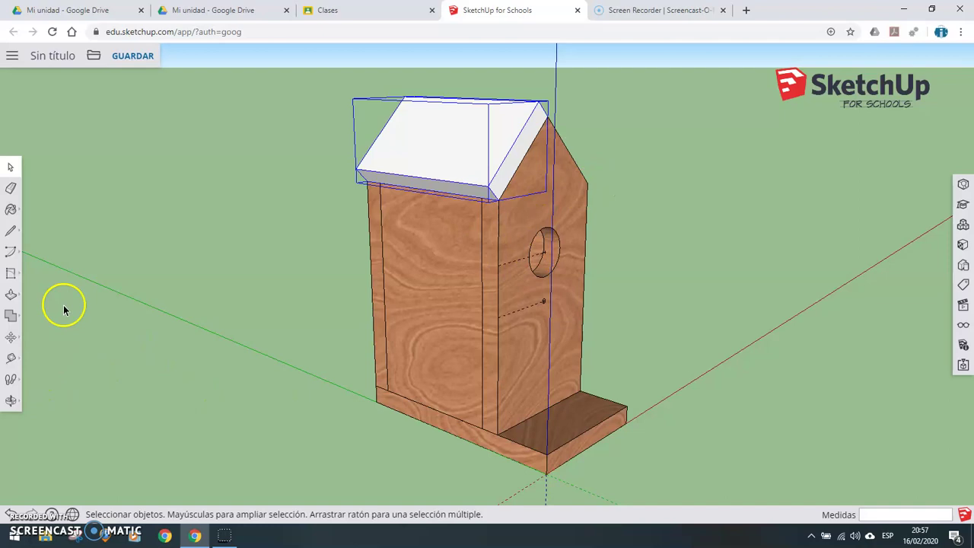
Draw a rotated rectangle on the bare right slope and extrude it 20 mm
click(15, 400)
mouse_move(313, 276)
mouse_down()
mouse_move(72, 302)
mouse_move(16, 291)
mouse_up()
drag(702, 252, 598, 298)
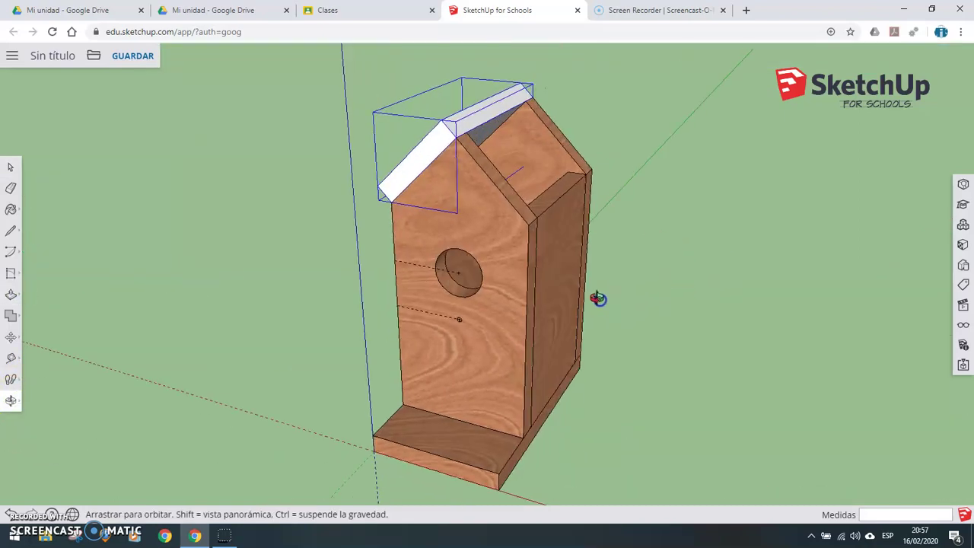
click(11, 276)
click(11, 275)
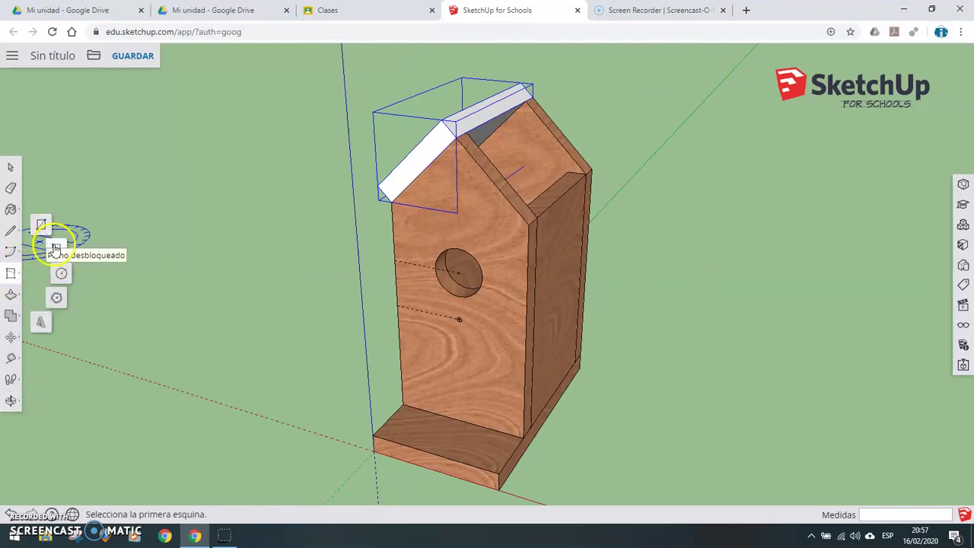
click(57, 251)
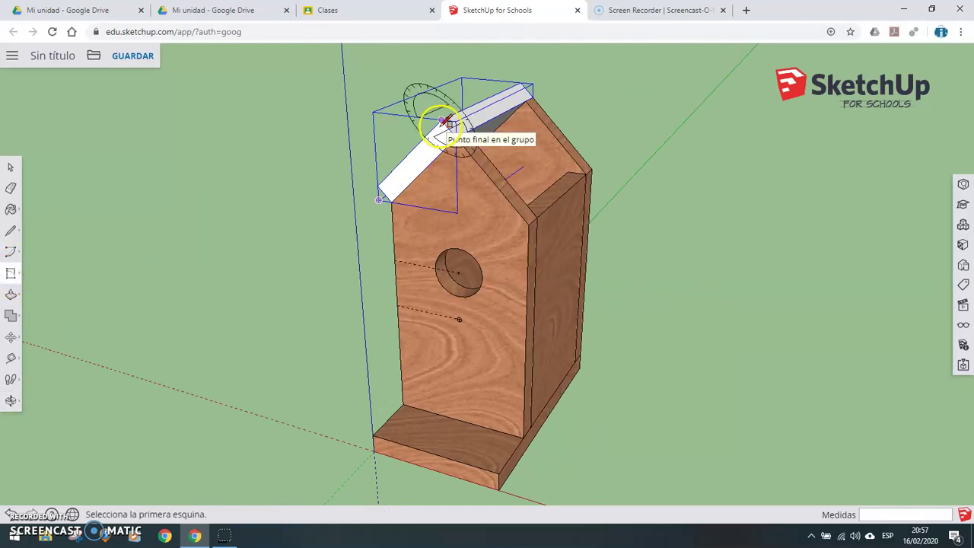
click(441, 120)
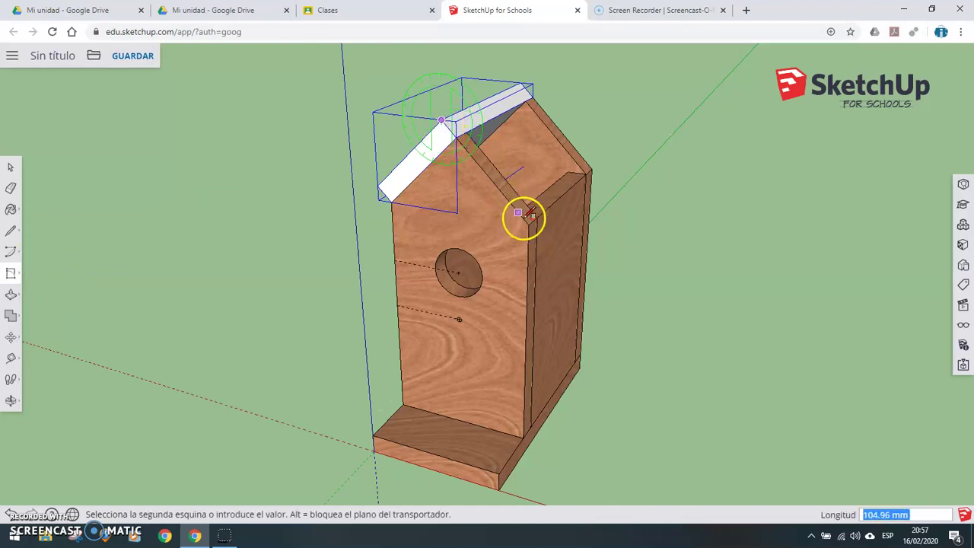
click(528, 222)
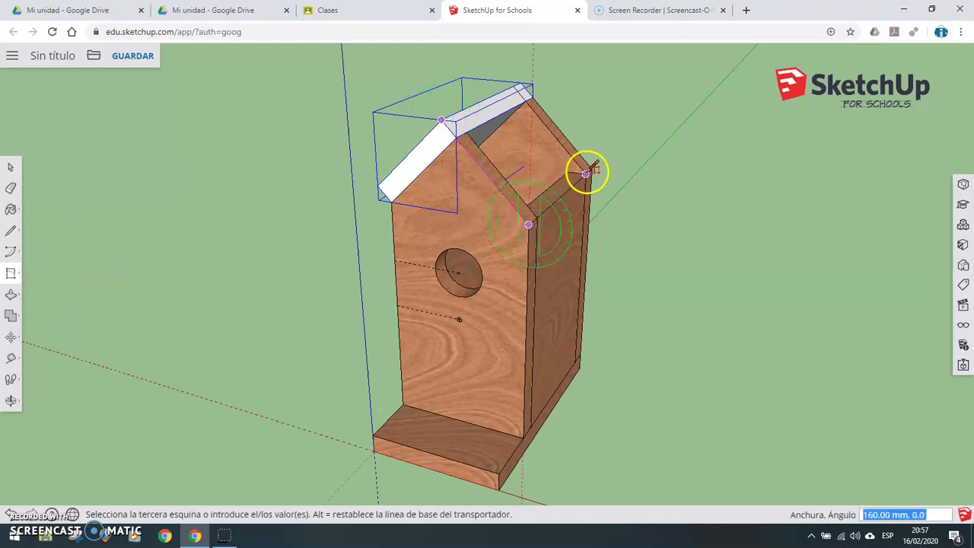
click(594, 167)
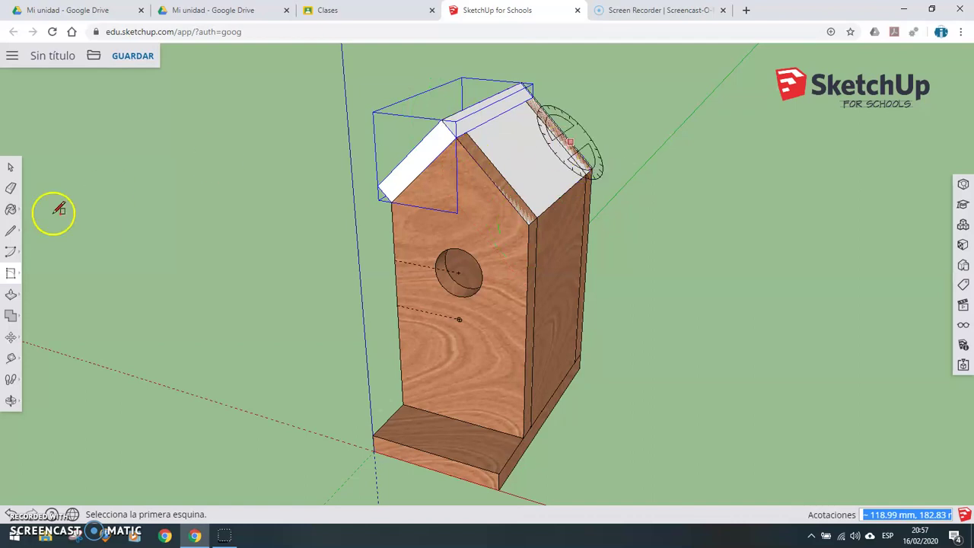
click(12, 293)
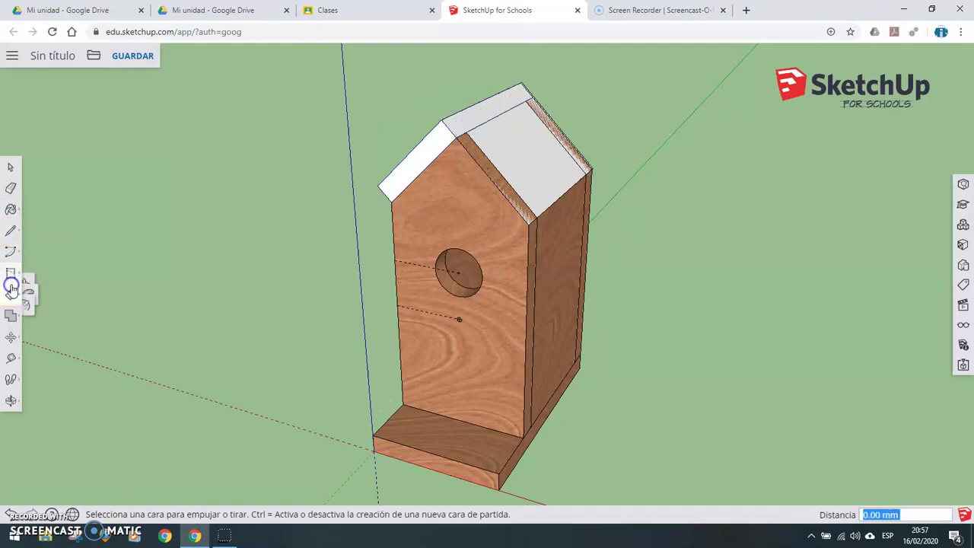
click(508, 157)
text(20)
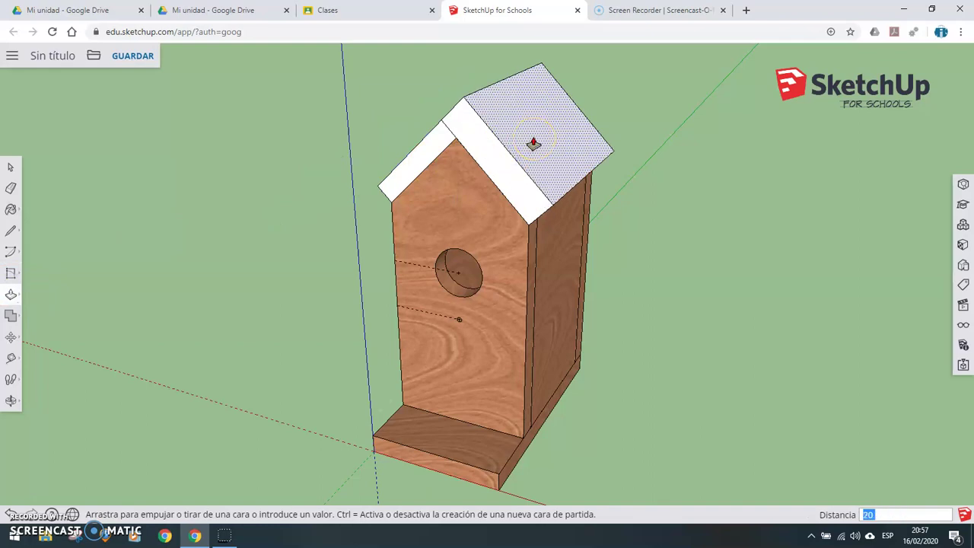
key(Return)
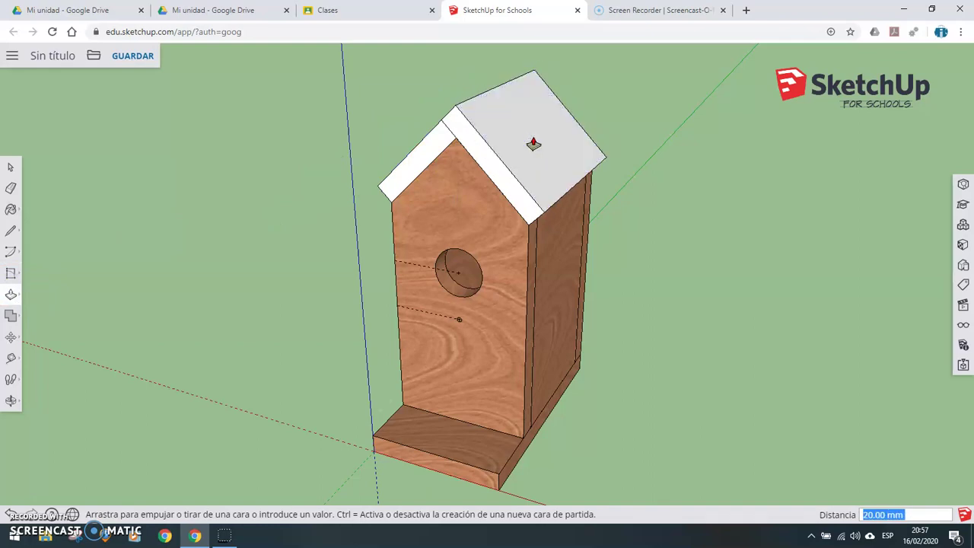
Measure the right roof slope from ridge to corner with Tape Measure
click(533, 143)
drag(538, 140, 524, 160)
key(t)
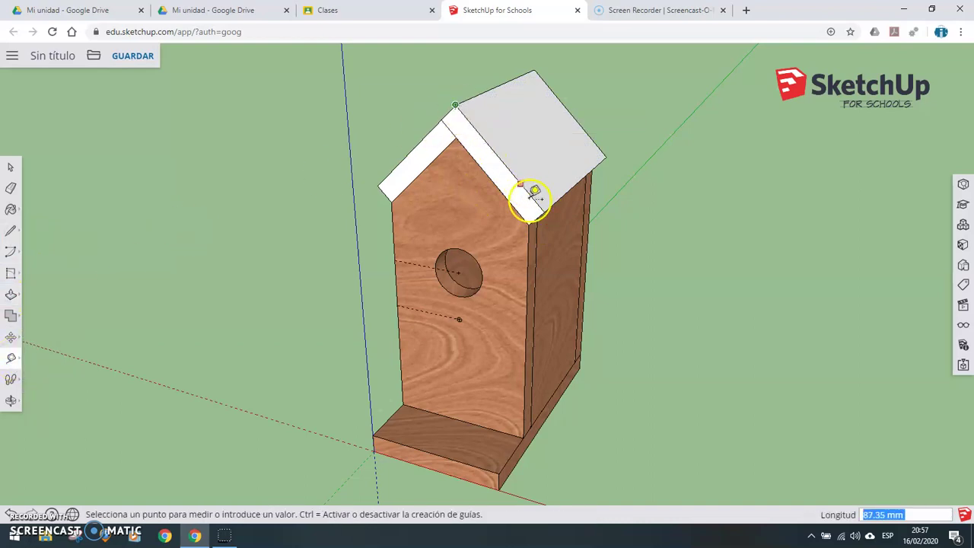
click(545, 213)
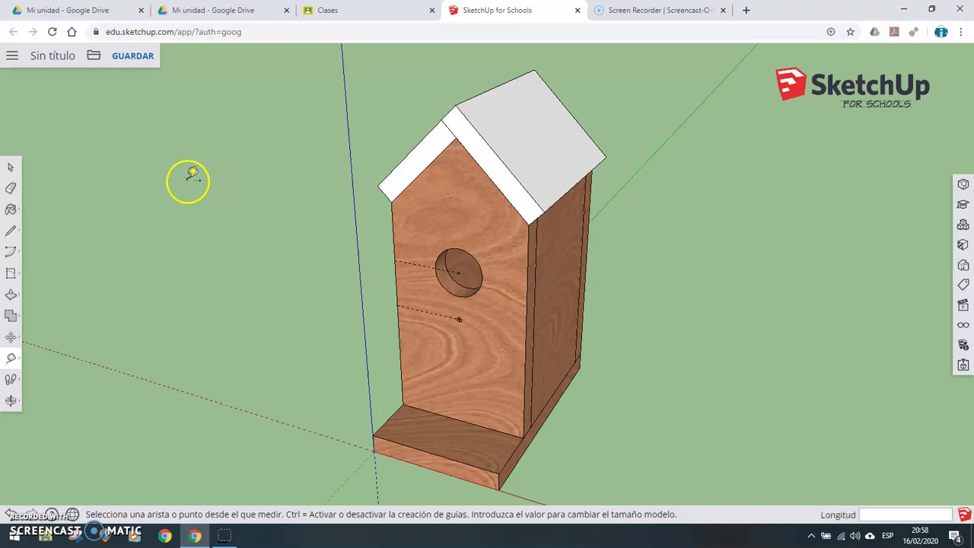
Extend the second roof's lower edge face by 21.01 mm
click(10, 397)
mouse_move(409, 282)
mouse_down()
mouse_move(370, 270)
mouse_move(337, 233)
mouse_up()
click(145, 195)
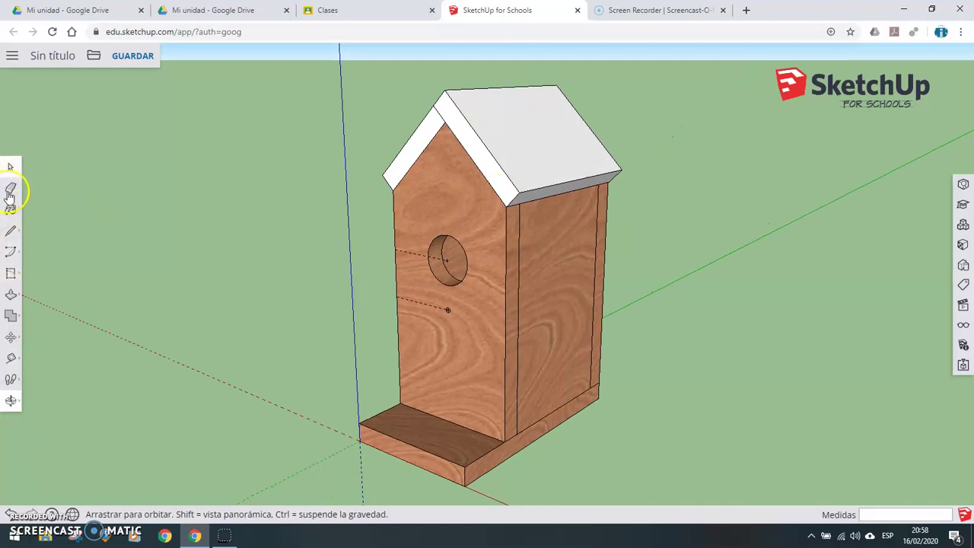
click(12, 293)
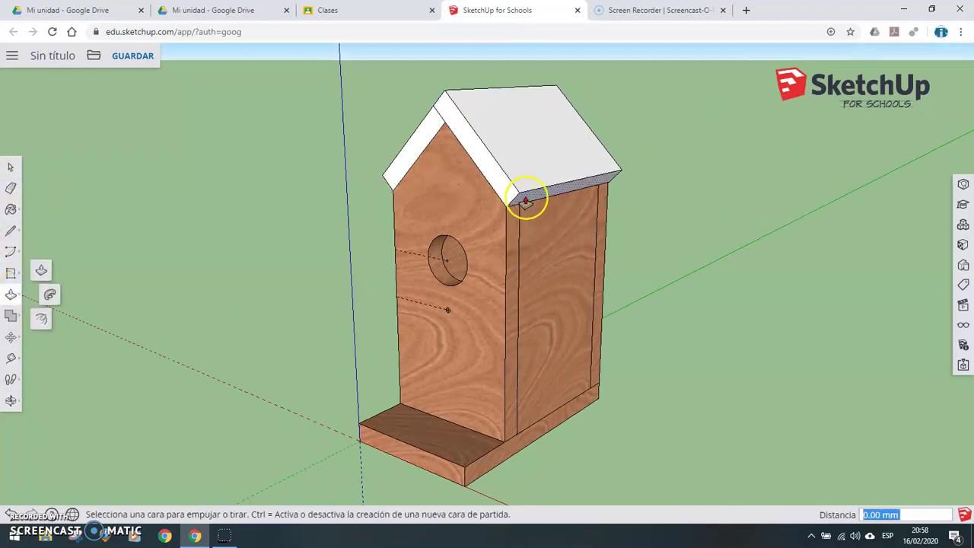
drag(527, 198, 512, 220)
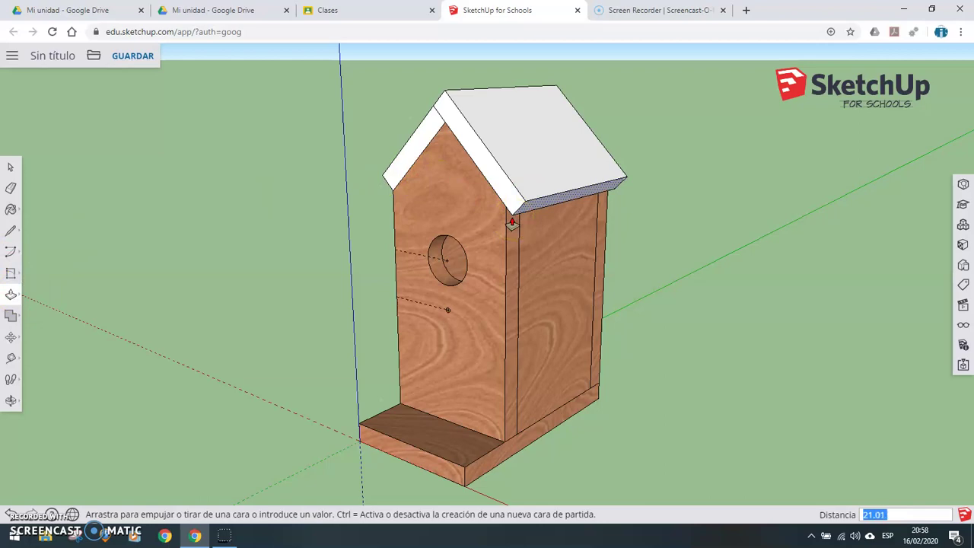
key(Return)
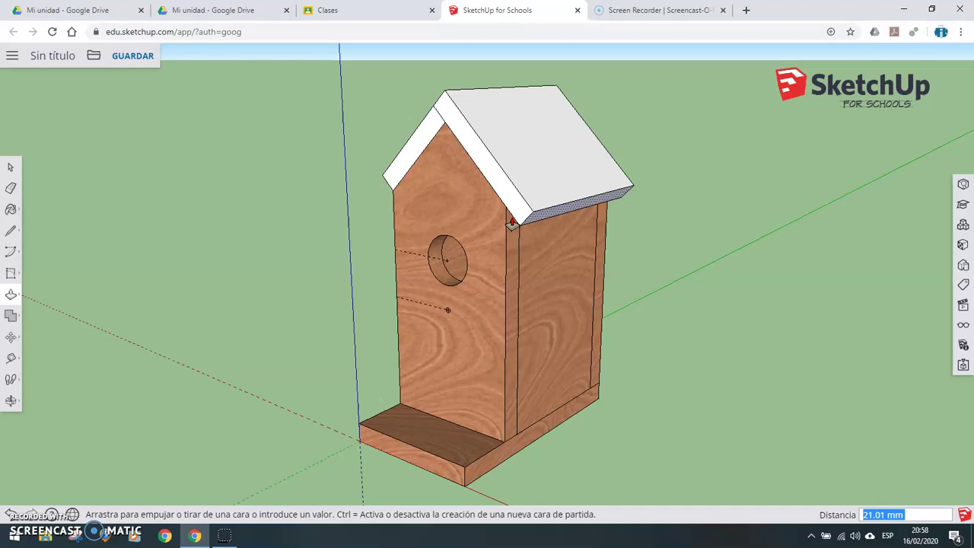
Measure the roof from peak to edge, then pull its end face out 60 mm
click(11, 359)
click(445, 89)
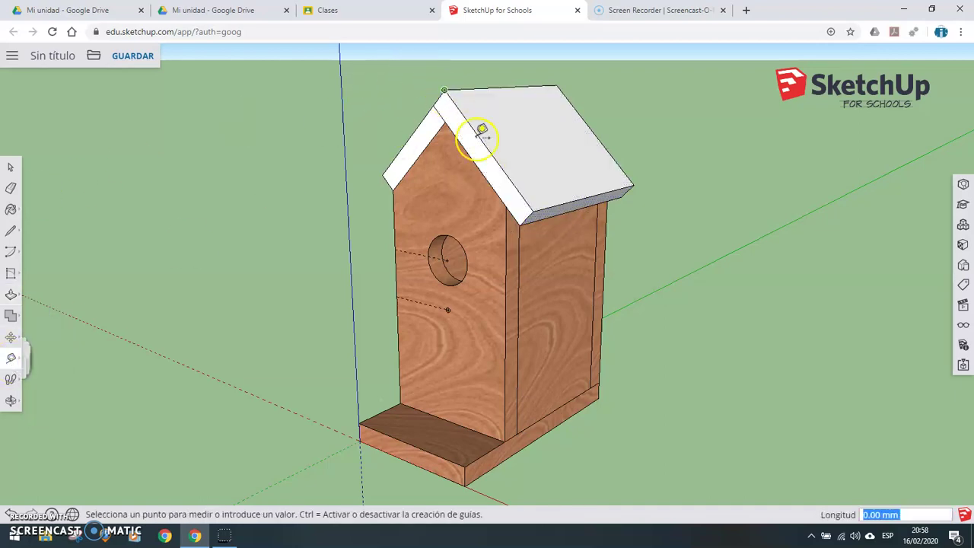
click(534, 214)
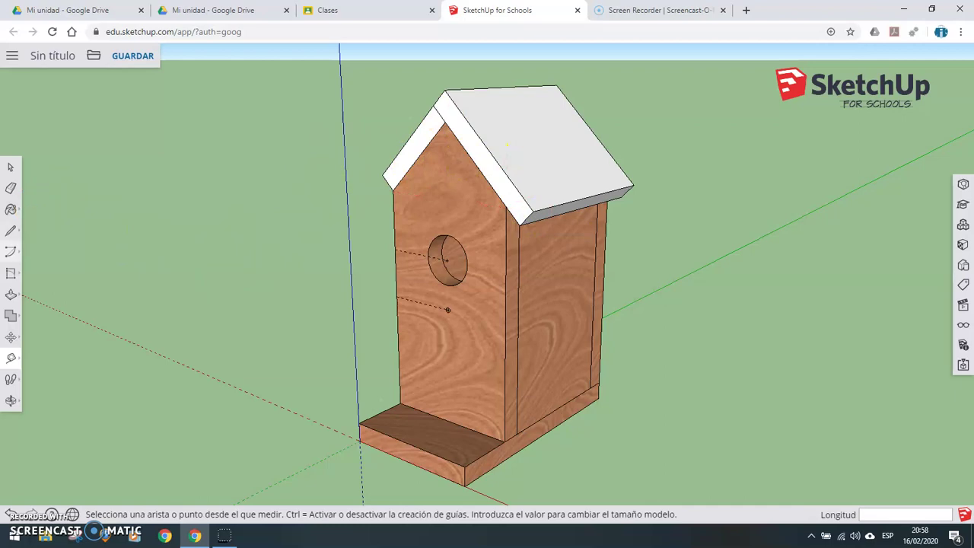
click(12, 296)
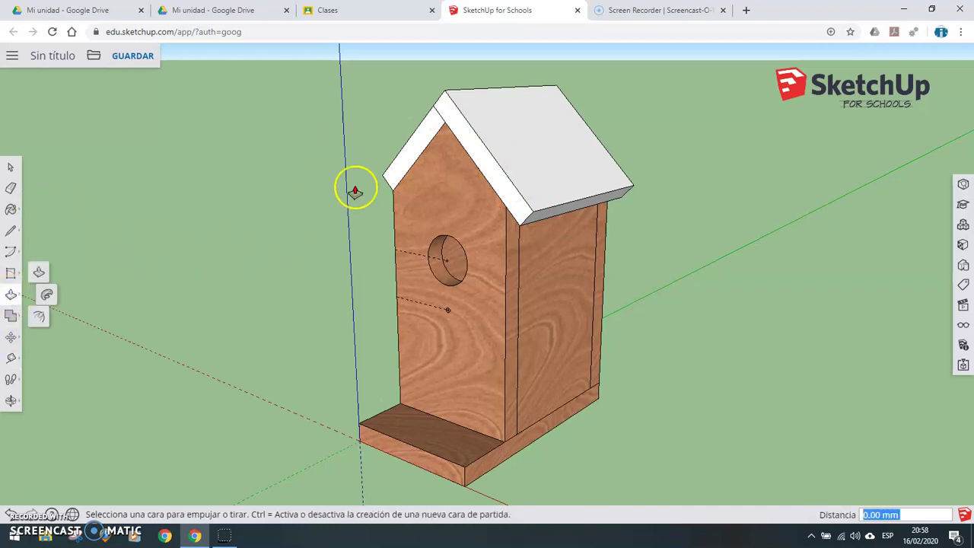
click(482, 161)
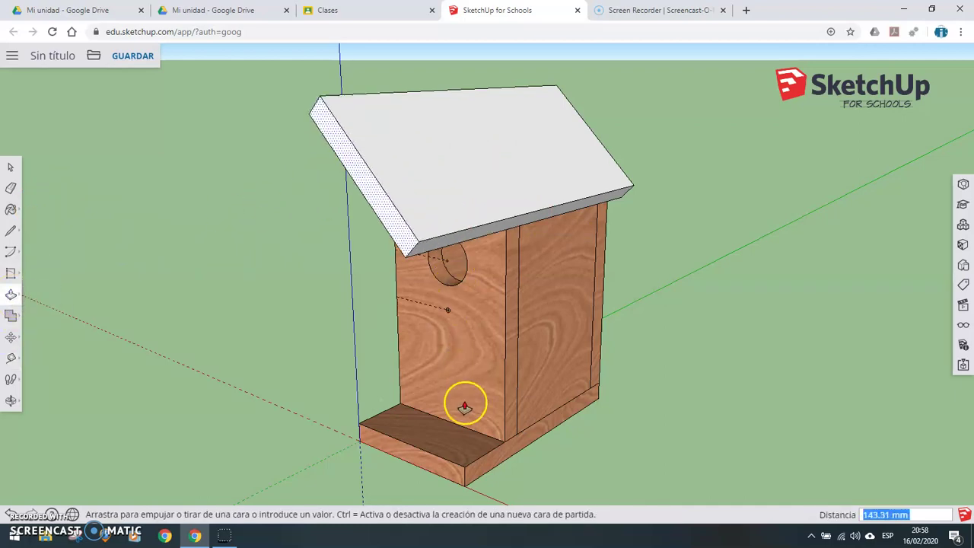
text(60)
key(Return)
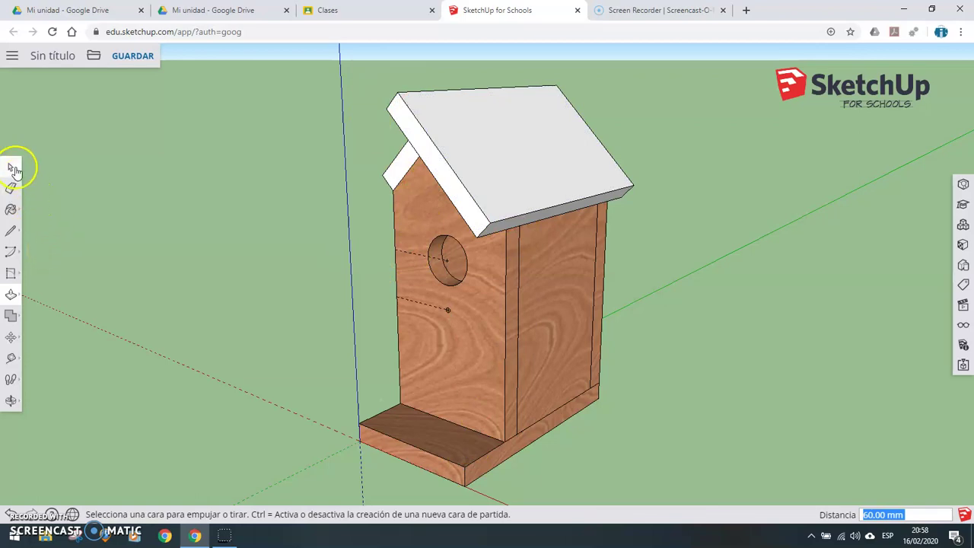
Convert the overhanging right roof board into component '06_Tejado_Drch'
click(451, 131)
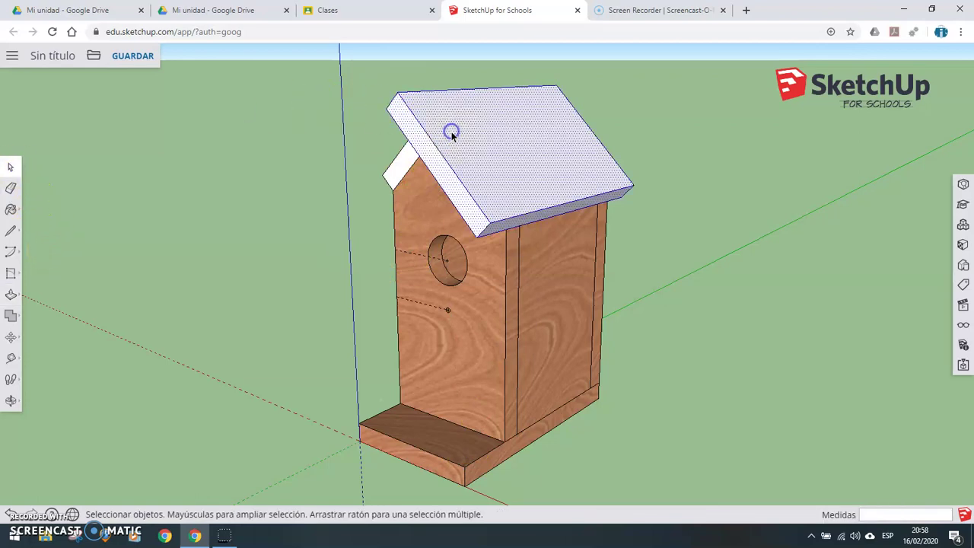
right_click(485, 116)
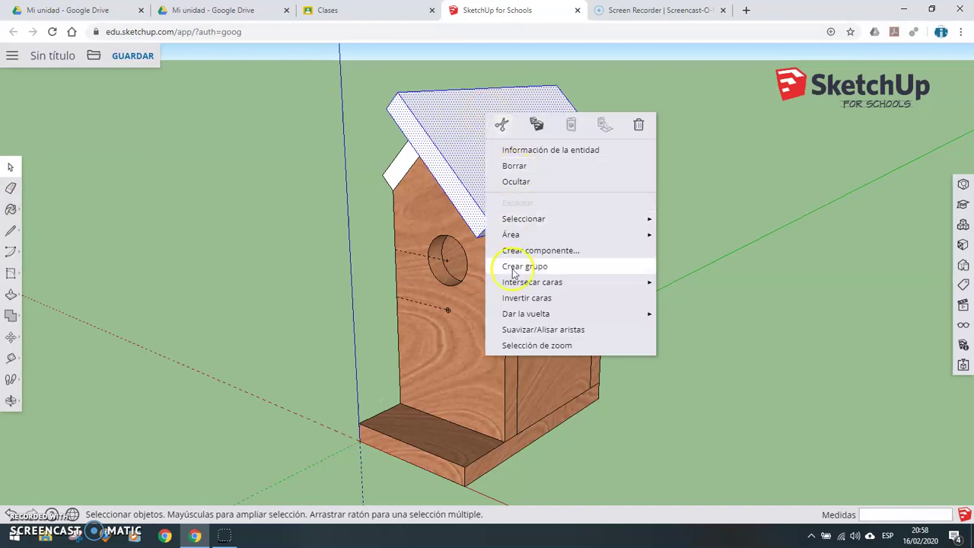
mouse_move(531, 282)
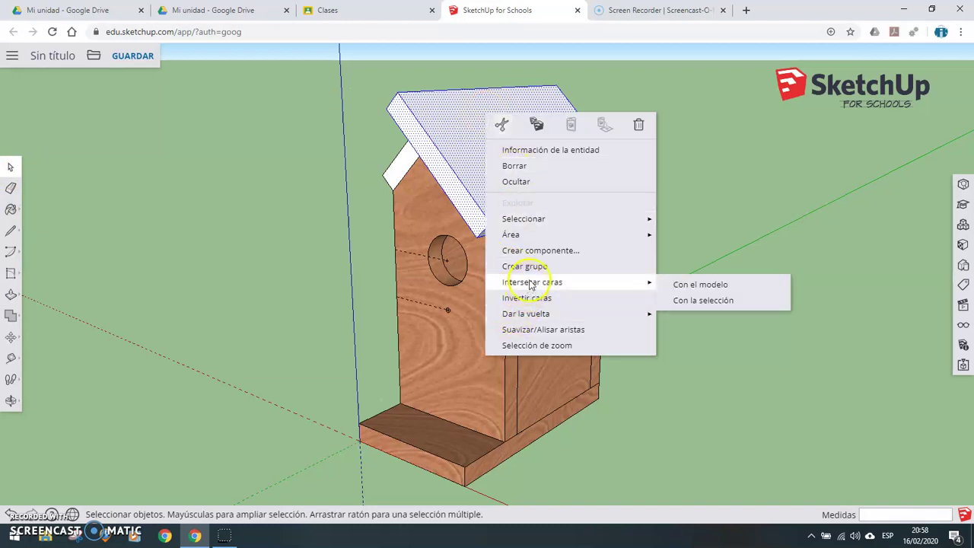
click(534, 254)
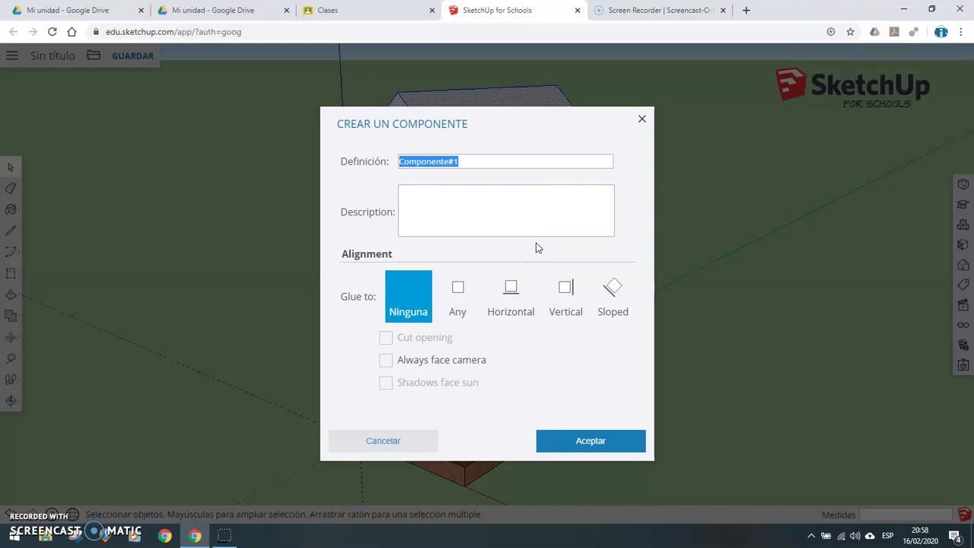
key(BackSpace)
text(06_Tejado_Drch)
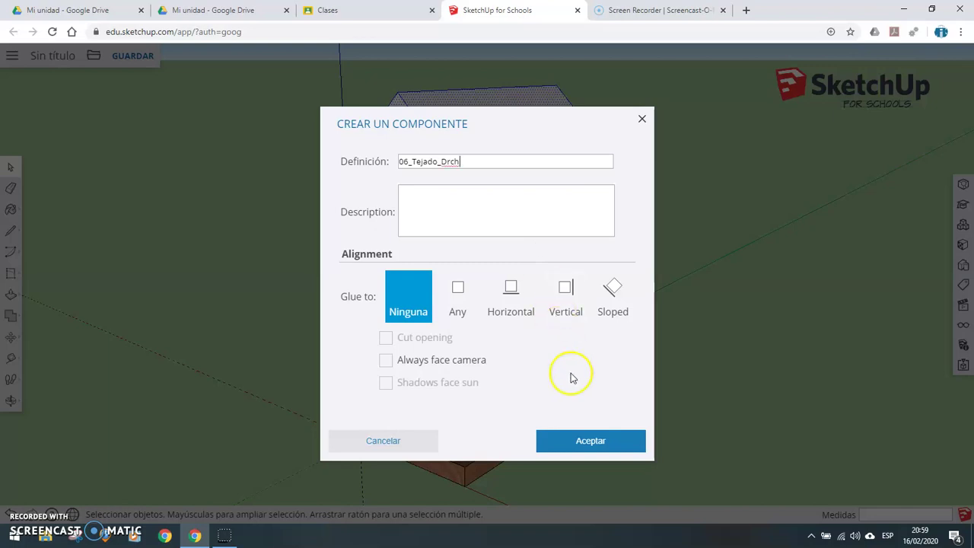
click(591, 442)
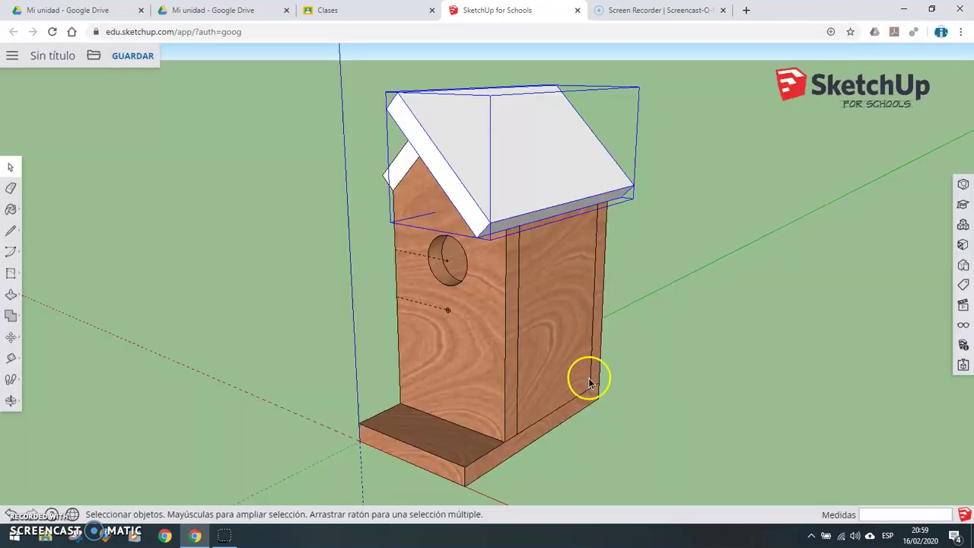
Explode the left roof group and delete the unwanted face at the ridge
click(80, 175)
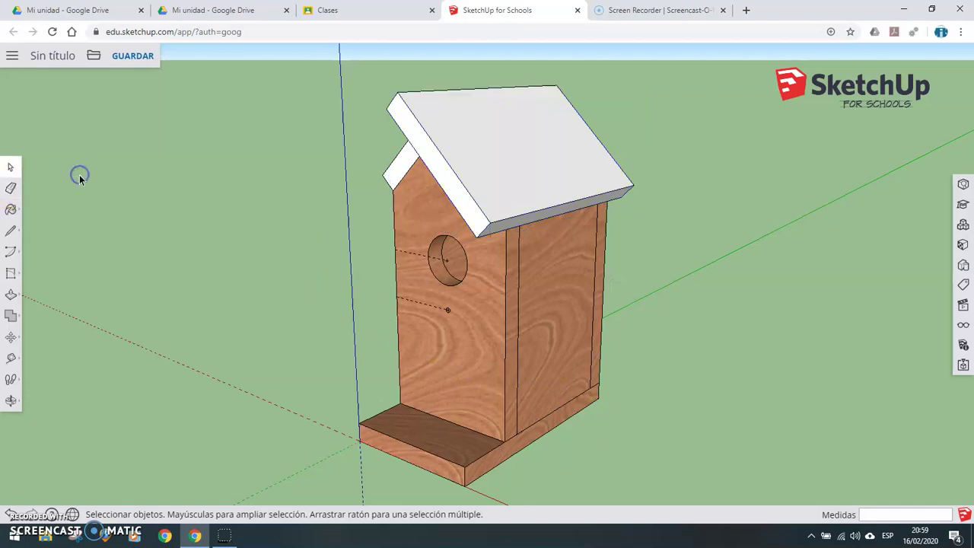
click(11, 400)
mouse_move(211, 241)
mouse_down()
mouse_move(308, 306)
mouse_move(363, 274)
mouse_move(361, 252)
mouse_move(405, 227)
mouse_move(499, 263)
mouse_up()
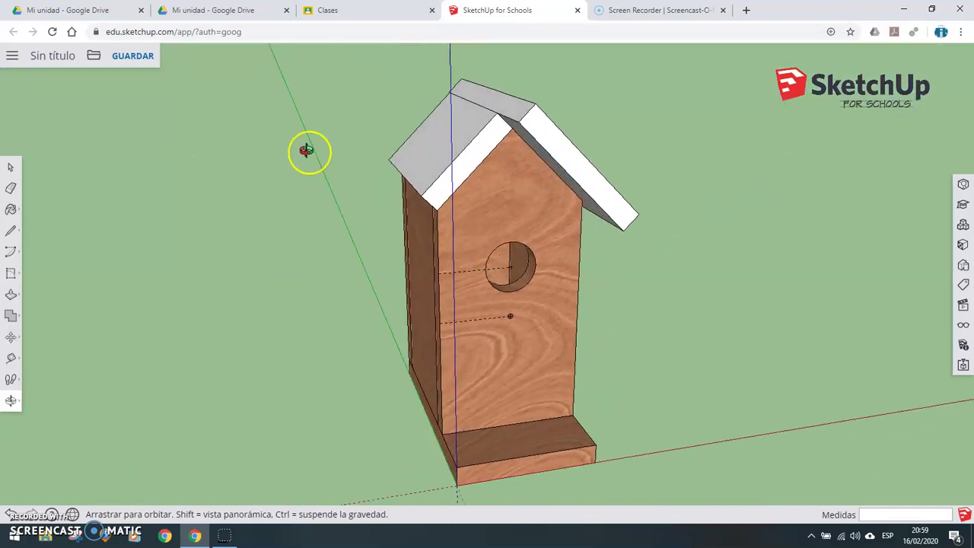
click(11, 169)
click(438, 144)
right_click(438, 145)
click(482, 287)
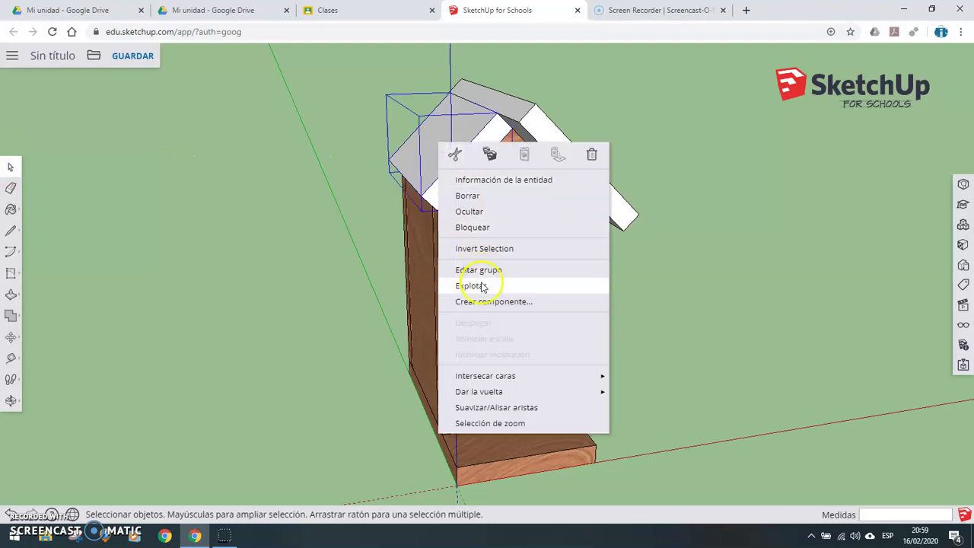
click(481, 287)
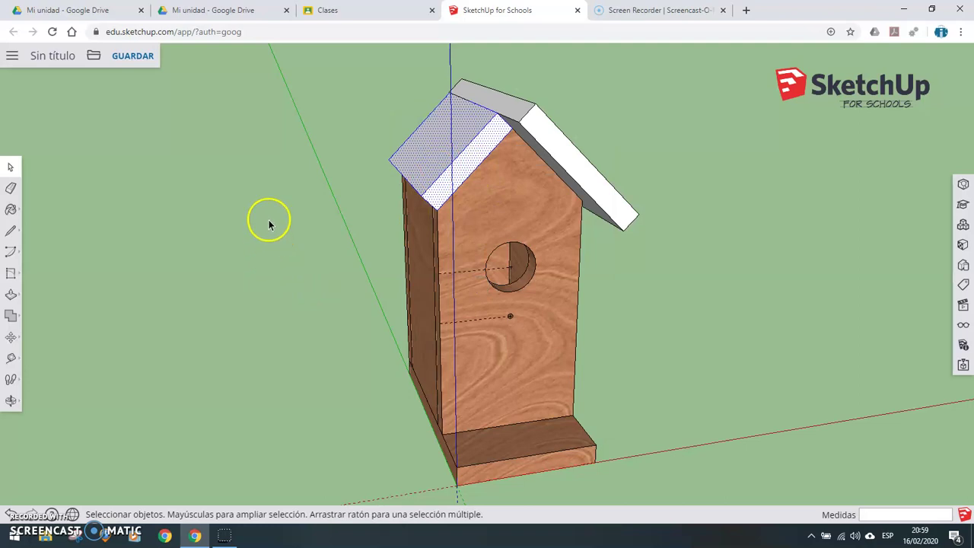
click(230, 233)
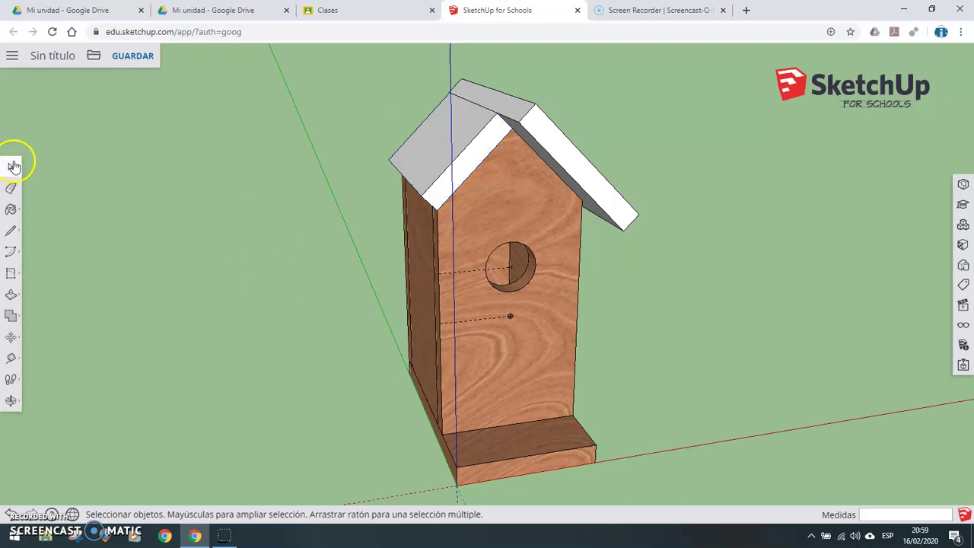
click(508, 135)
key(Delete)
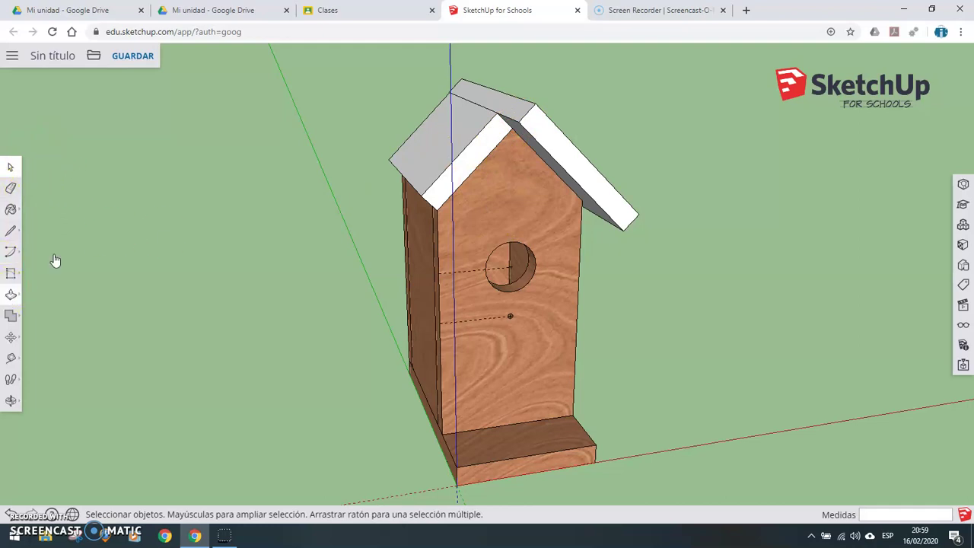
Extend the left roof edge 60 mm and place guides from the roof corner and peak
click(10, 295)
click(436, 186)
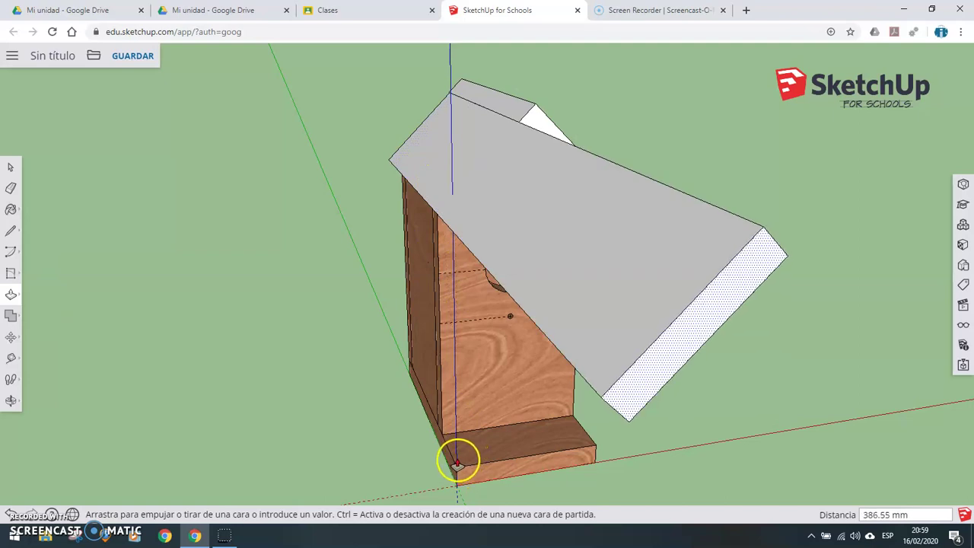
click(456, 464)
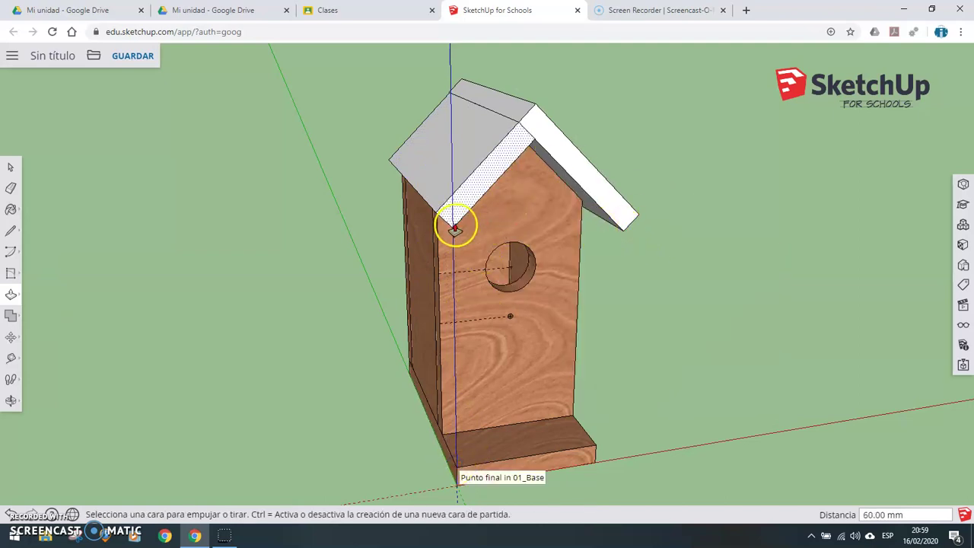
click(10, 361)
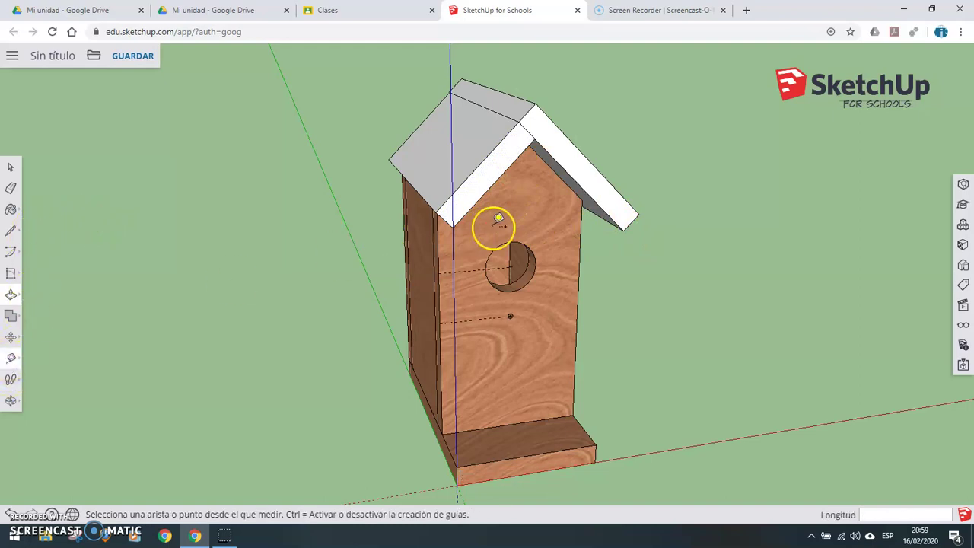
click(624, 231)
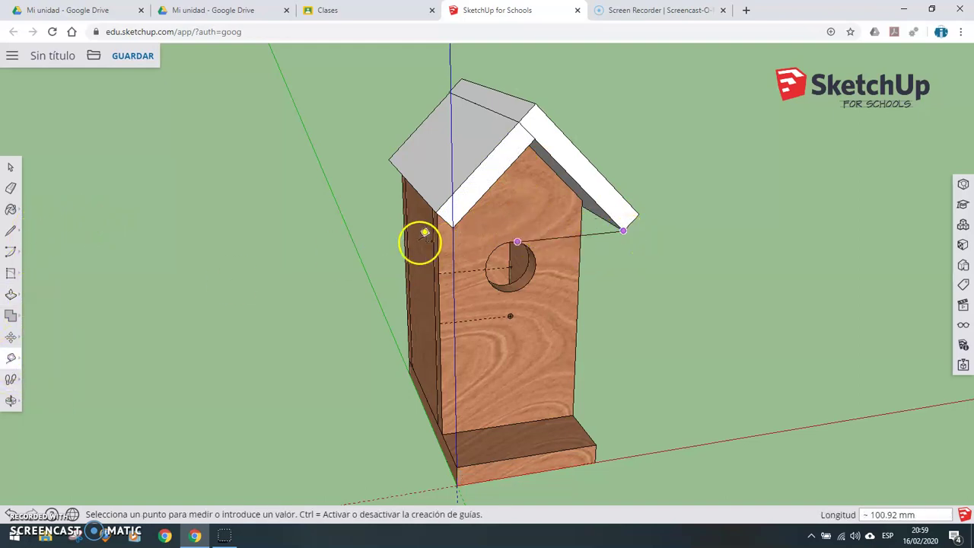
click(303, 259)
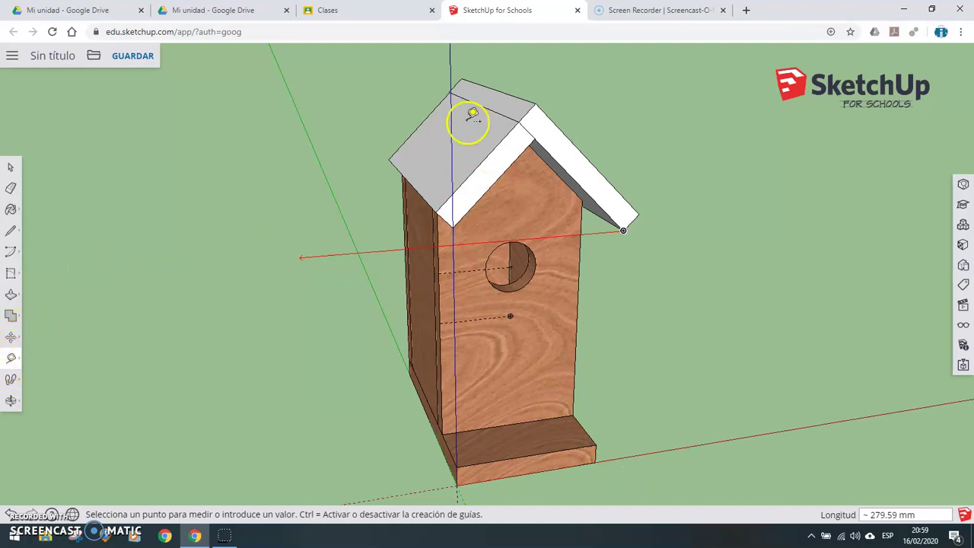
click(542, 139)
click(540, 137)
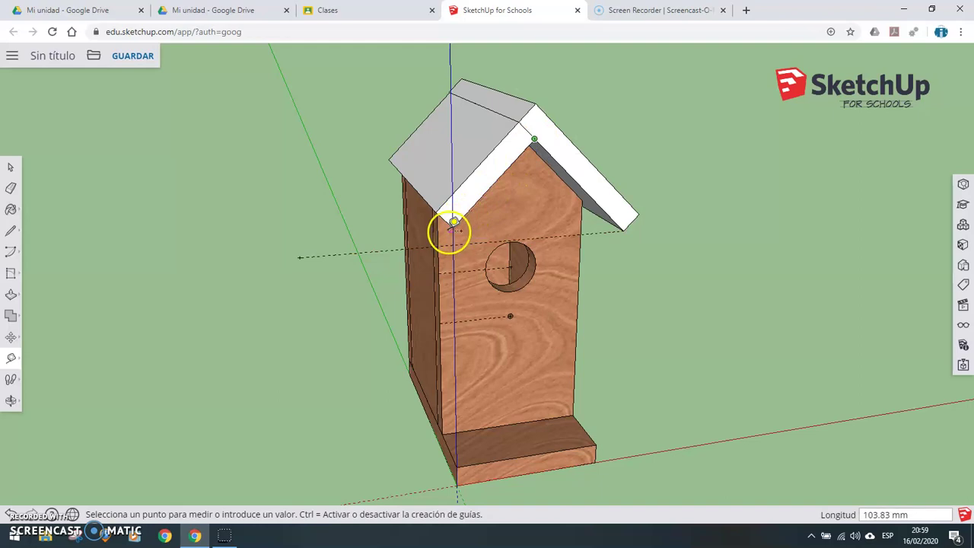
click(368, 322)
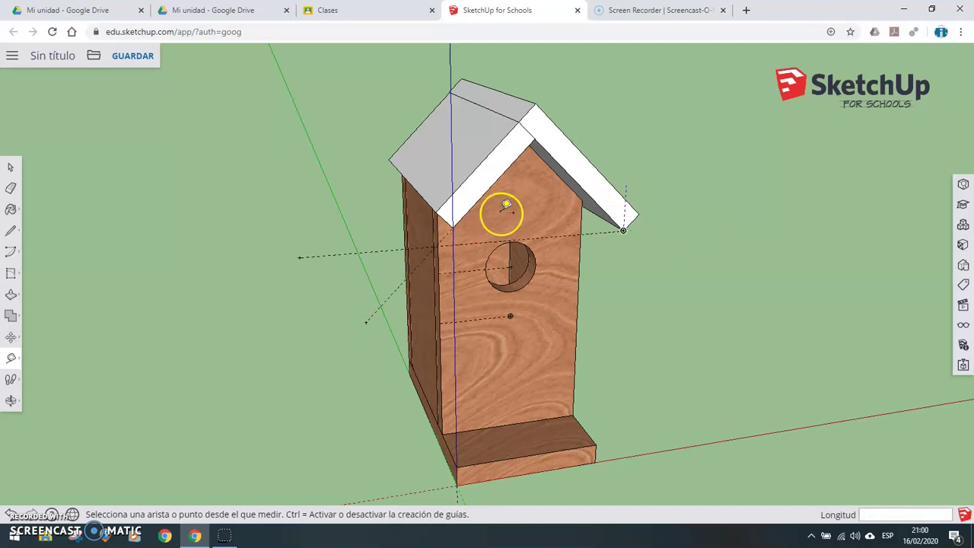
Pull the left roof's end face out to the guide line
click(11, 403)
mouse_move(196, 267)
mouse_down()
mouse_move(216, 211)
mouse_move(184, 189)
mouse_move(177, 195)
mouse_up()
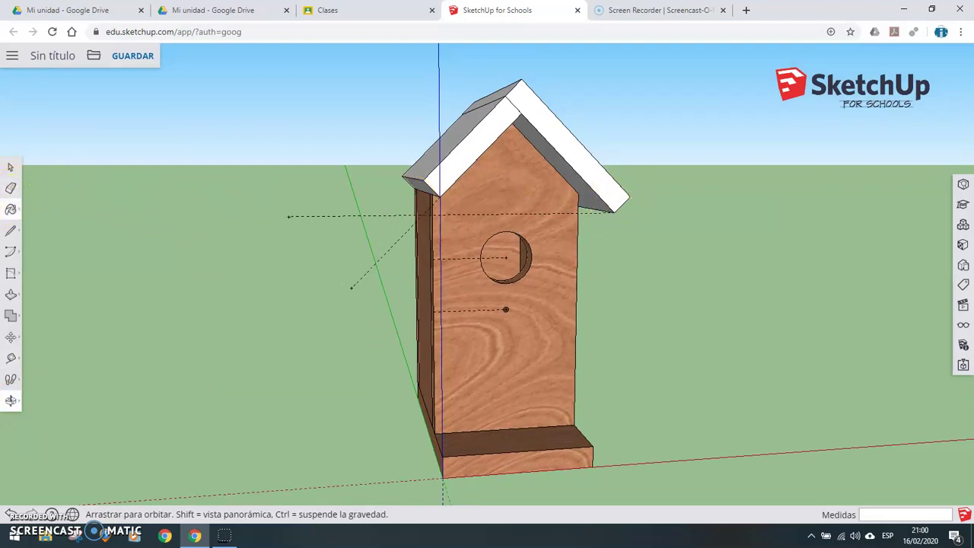
click(10, 294)
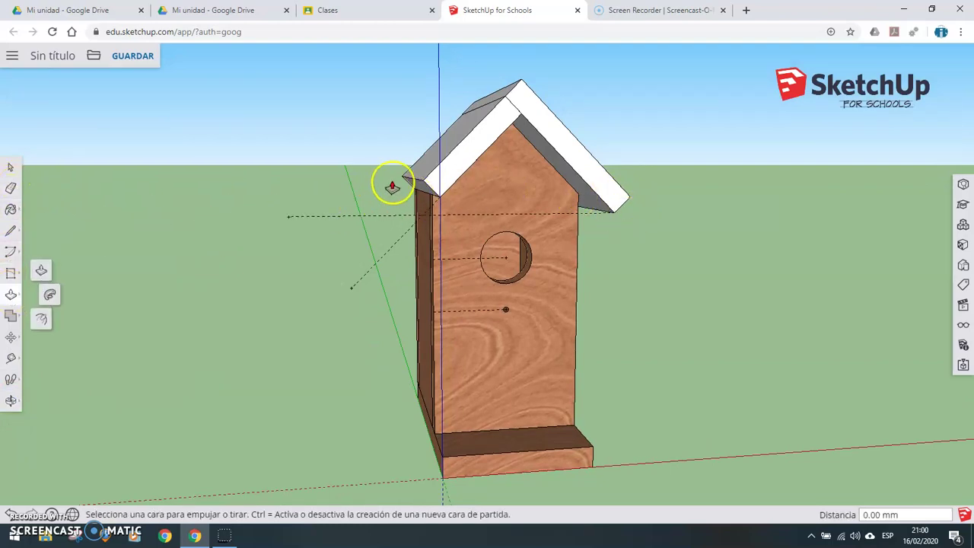
drag(413, 184, 417, 213)
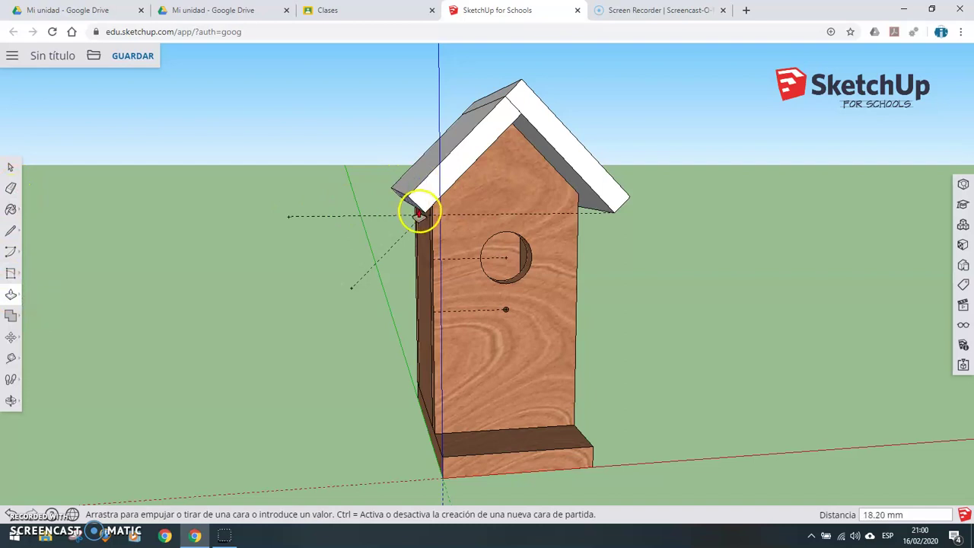
drag(418, 214, 419, 218)
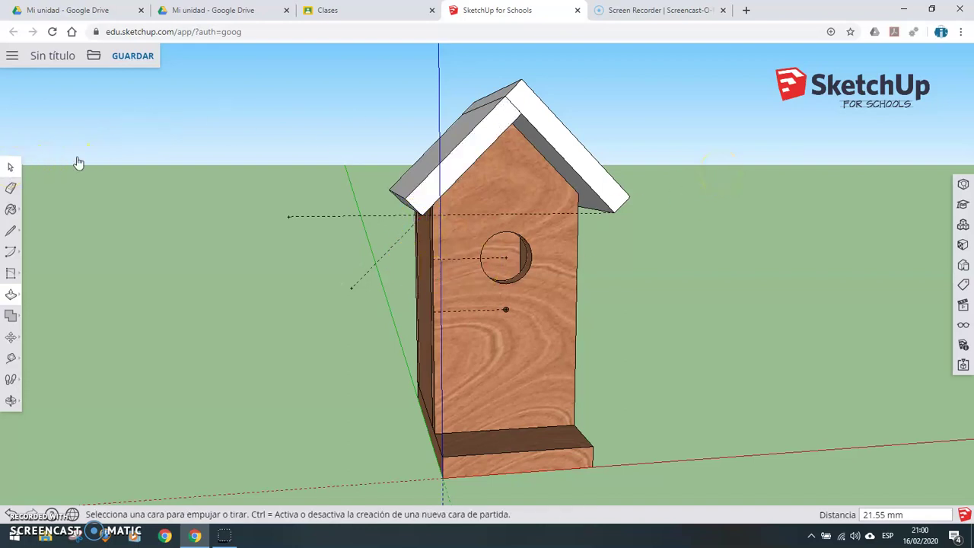
key(space)
click(472, 166)
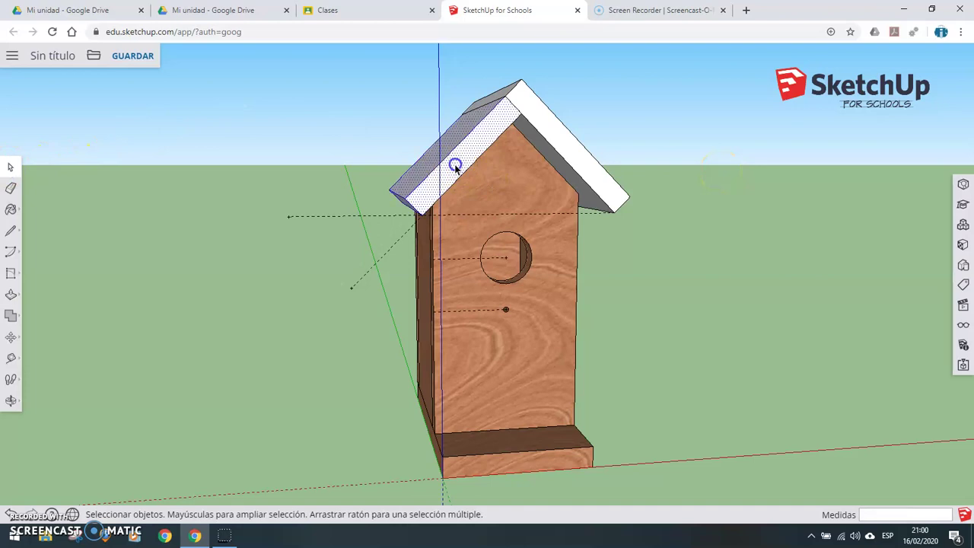
Create component '07_Tejado_Izq' from the selected left roof board
right_click(442, 176)
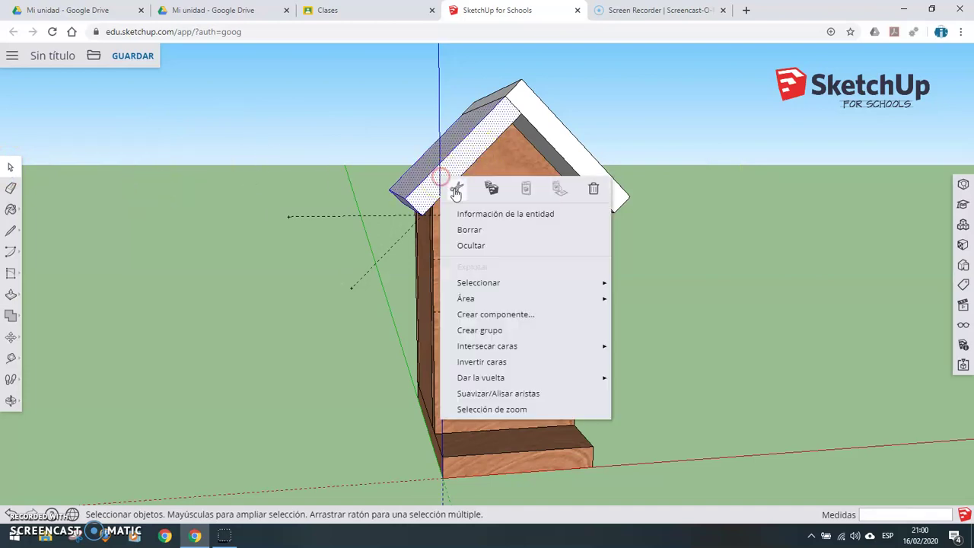
click(491, 315)
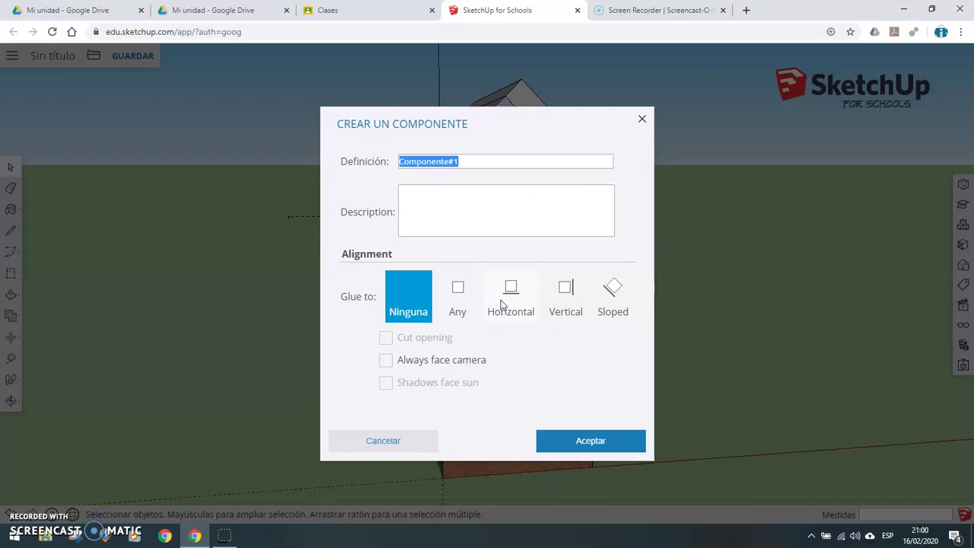
text(07_Tejado_Izd)
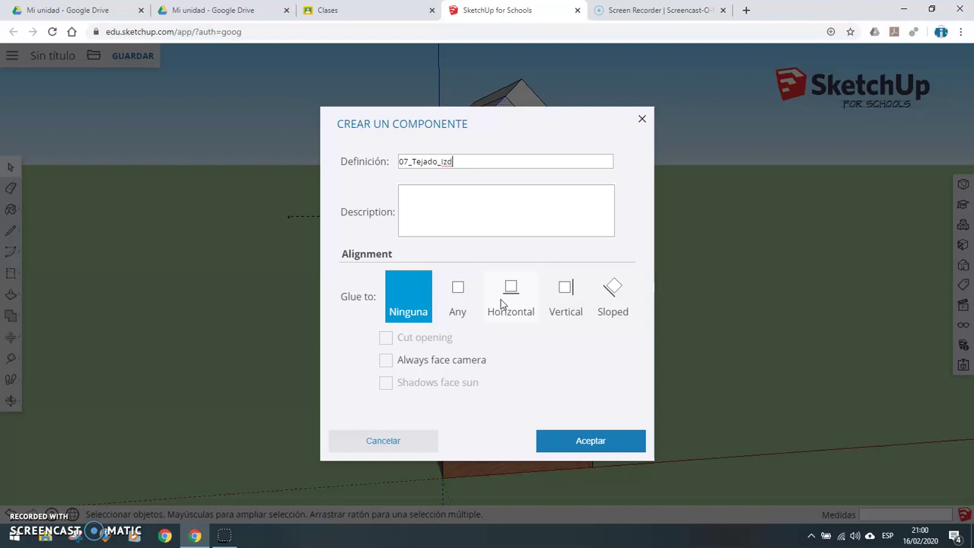
click(589, 439)
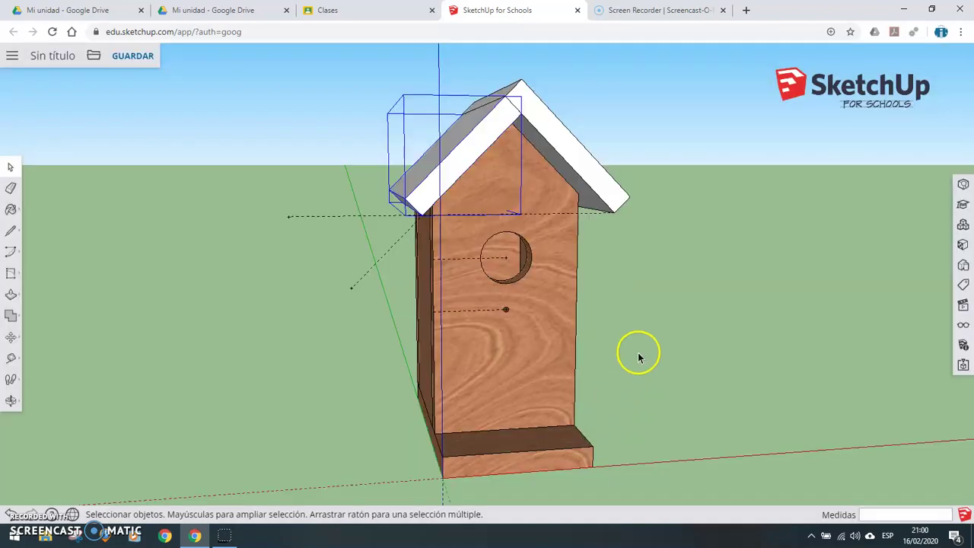
Paint the left and right roof slopes with Chapa de madera 02
click(11, 210)
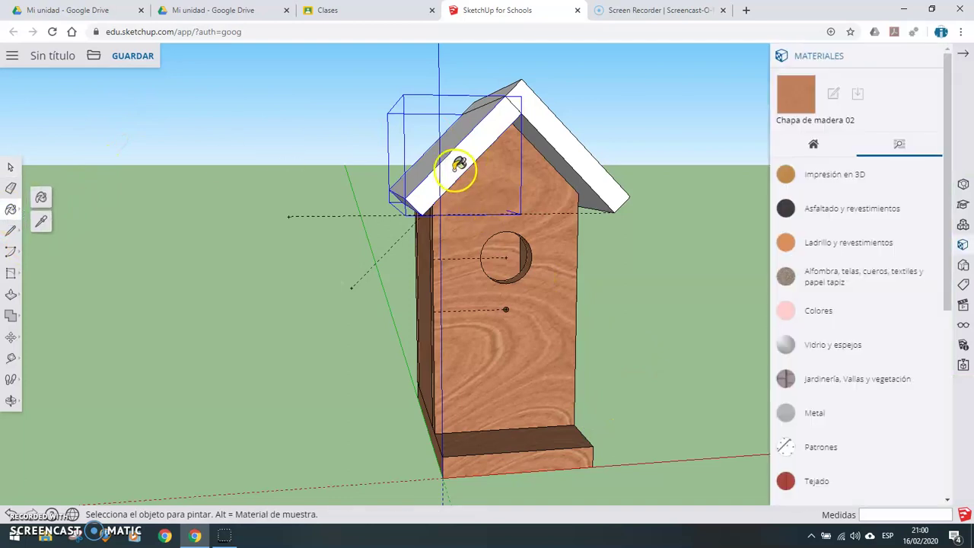
click(459, 164)
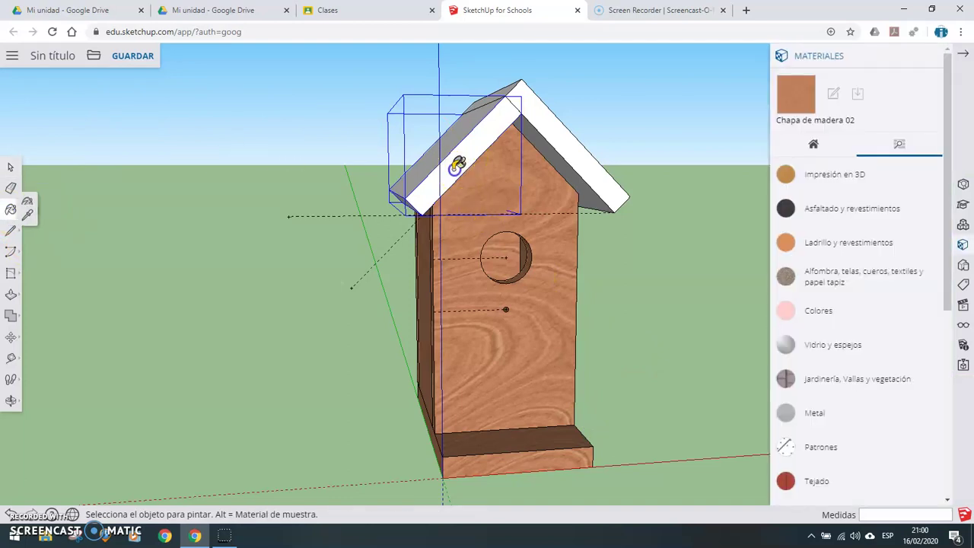
click(572, 150)
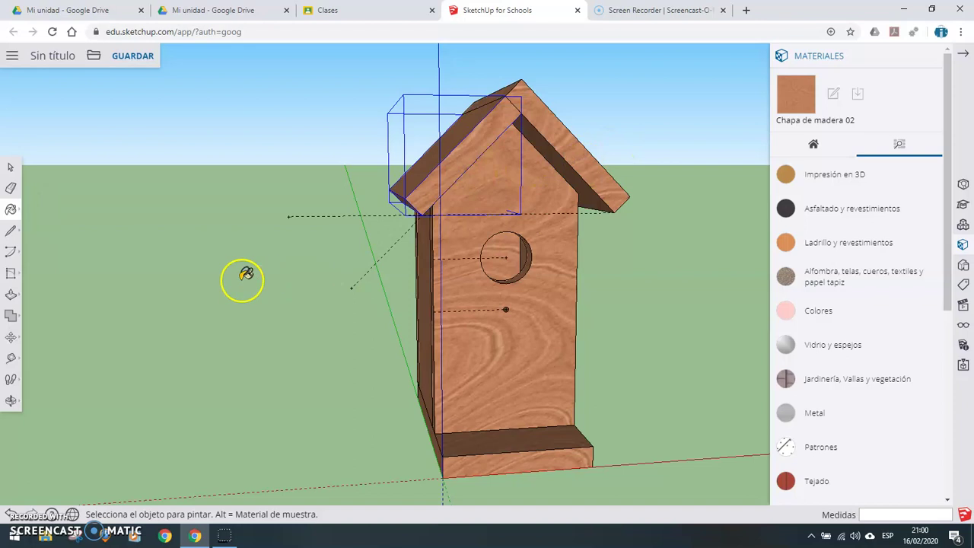